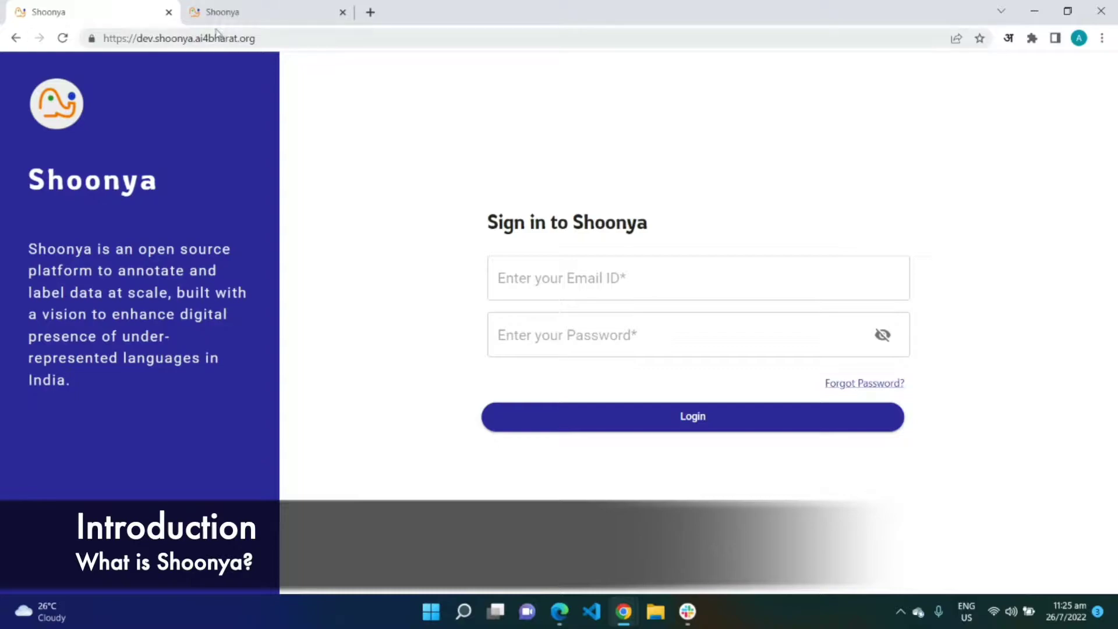
# - Switch to the logged-in Shoonya tab showing the Projects page
pyautogui.click(243, 16)
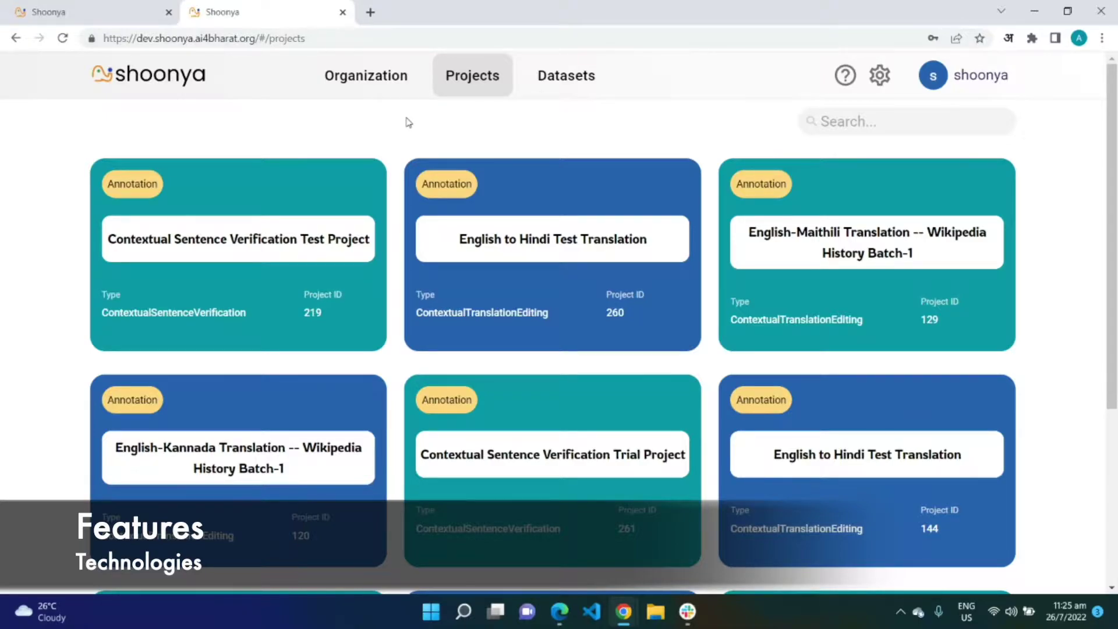
# - Open the AI4Bharat organization page and view its workspaces list
pyautogui.click(363, 102)
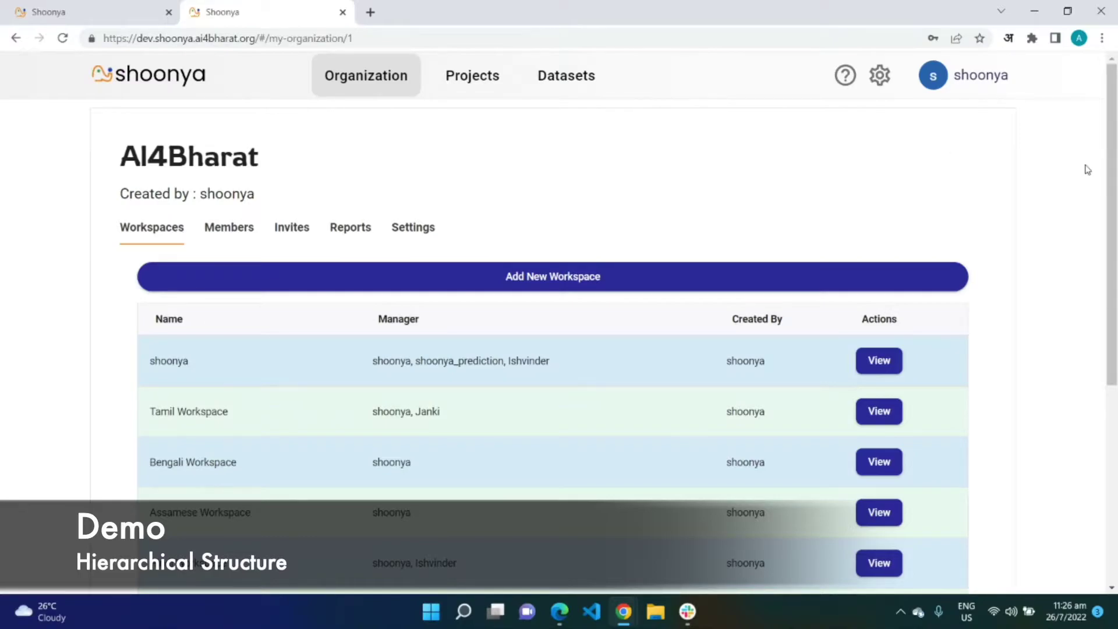
pyautogui.moveTo(1111, 186); pyautogui.dragTo(1078, 130)
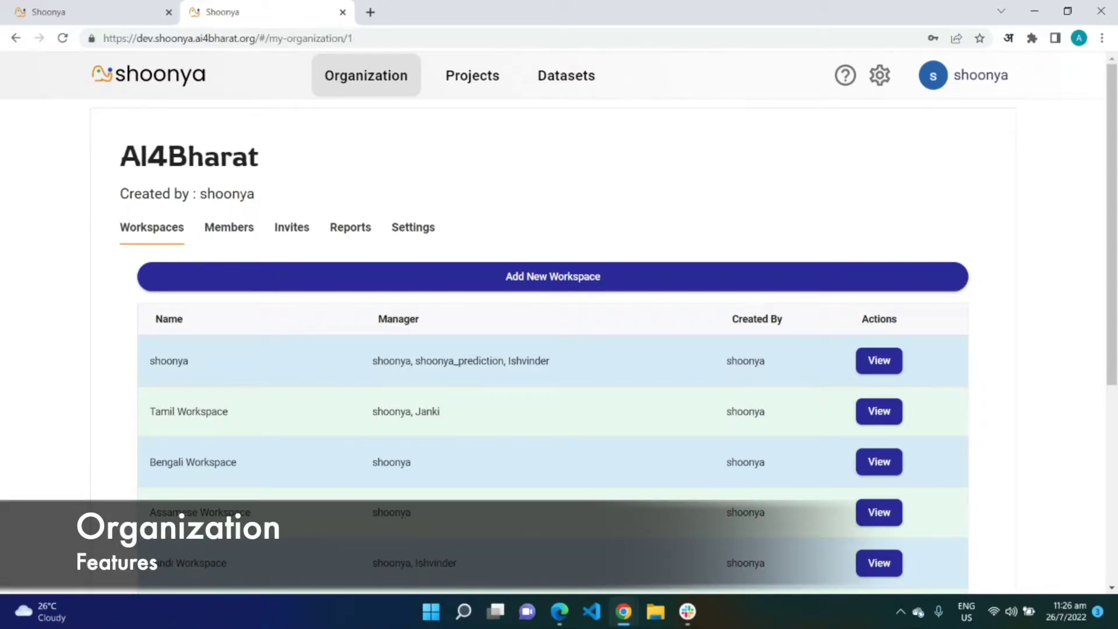
# - Scroll the workspace table, then view the organization's Members, Invites and Reports tabs
pyautogui.moveTo(1112, 124); pyautogui.dragTo(1067, 110)
pyautogui.click(237, 242)
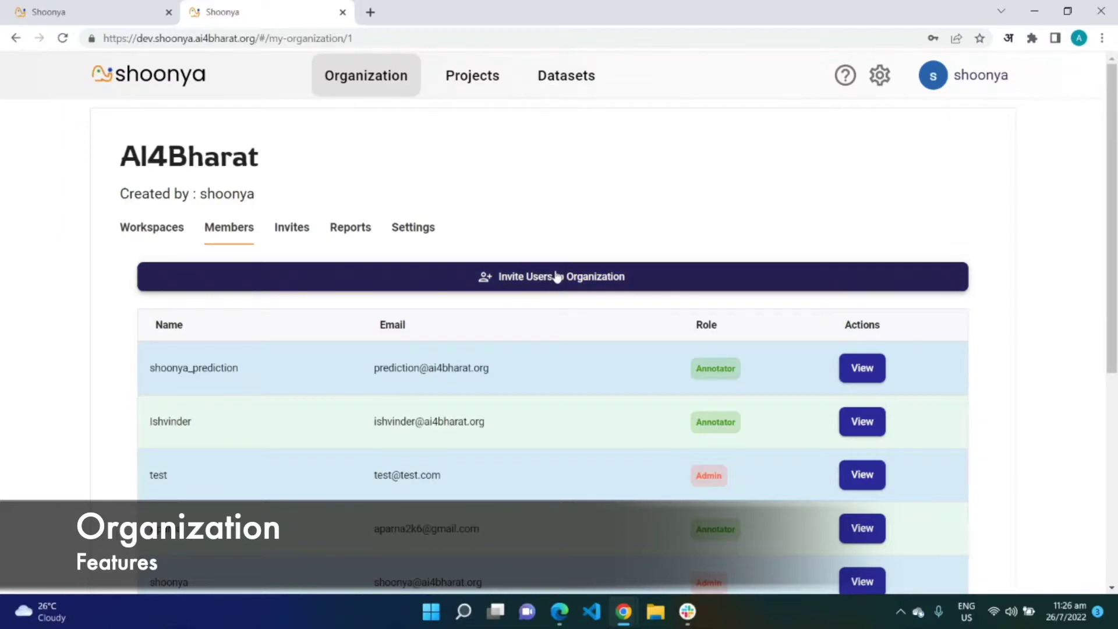
pyautogui.click(292, 225)
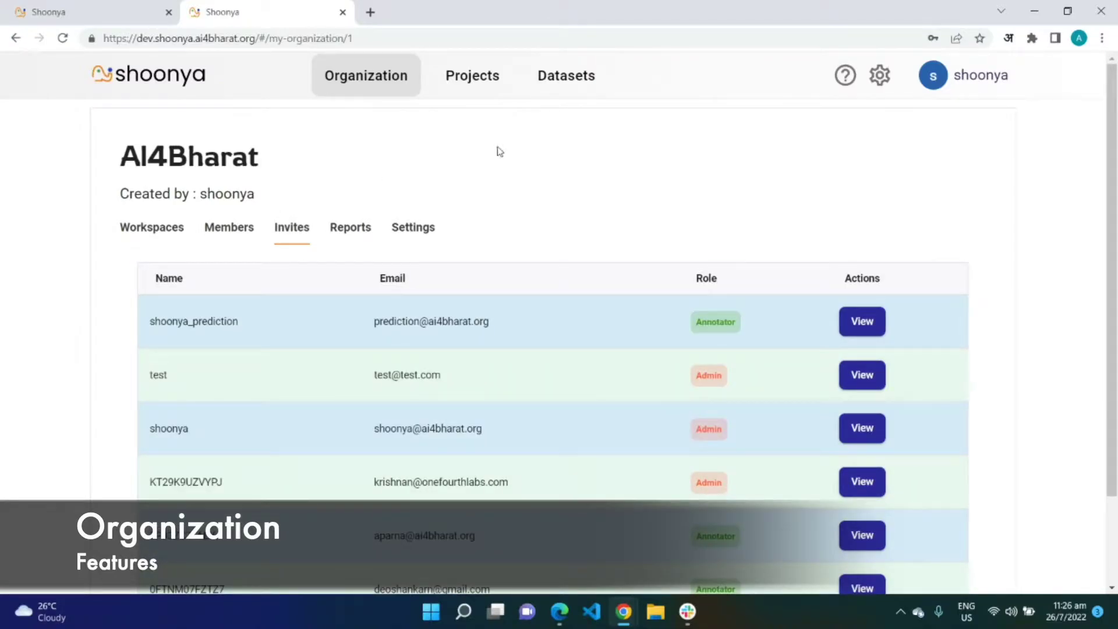
pyautogui.click(342, 229)
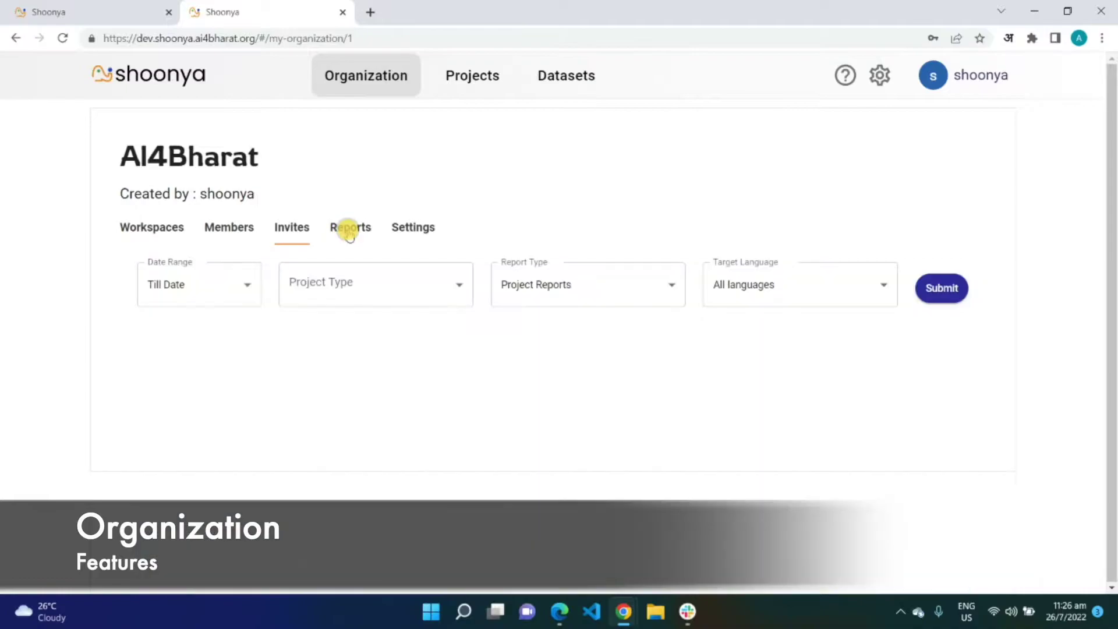
# - Generate a Last Week Project Reports report for the Bengali target language
pyautogui.click(206, 294)
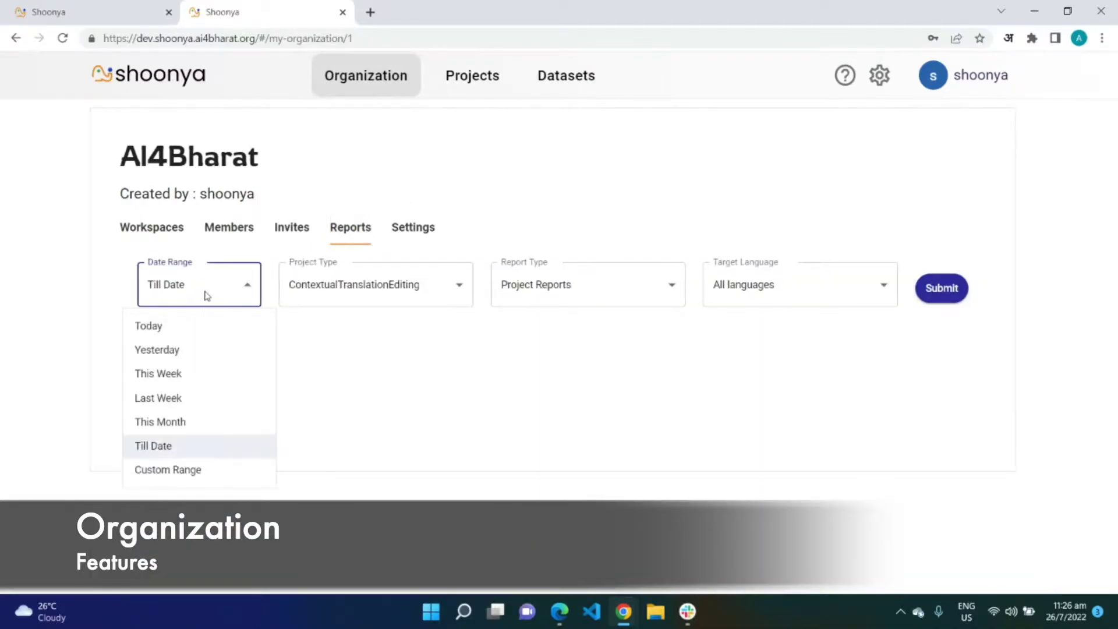
pyautogui.click(192, 397)
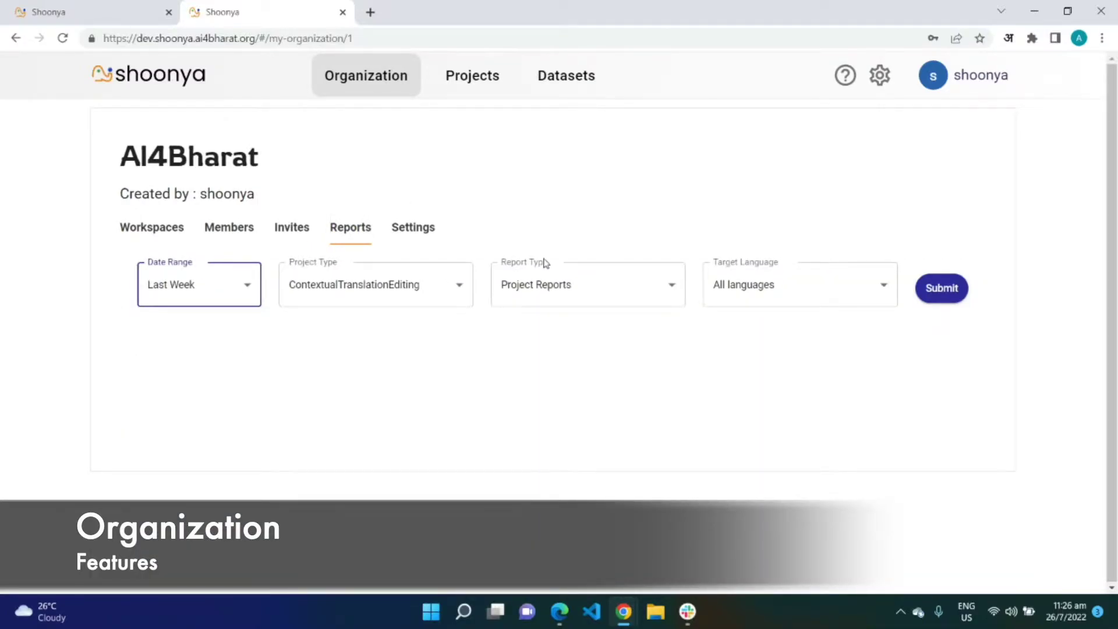
pyautogui.click(561, 275)
pyautogui.click(815, 288)
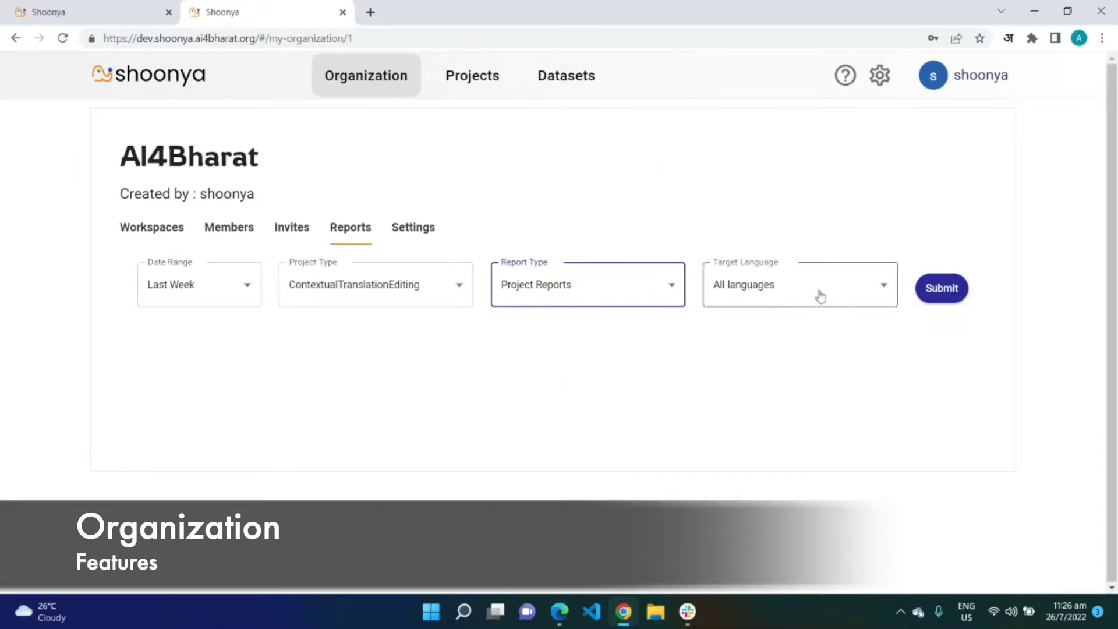
pyautogui.click(818, 290)
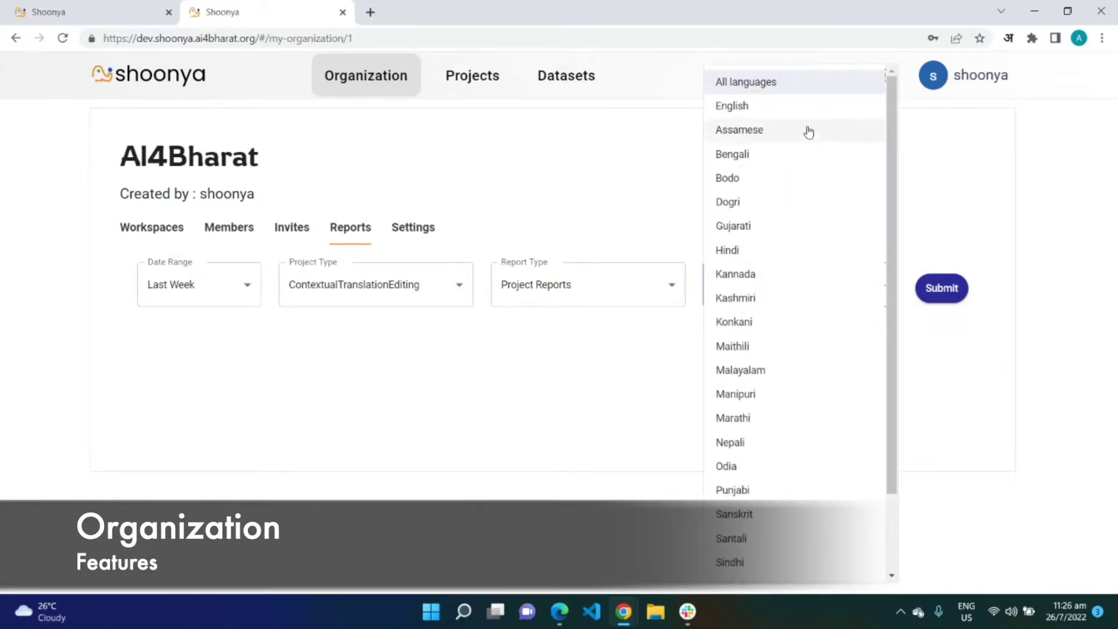
pyautogui.click(801, 154)
pyautogui.click(948, 293)
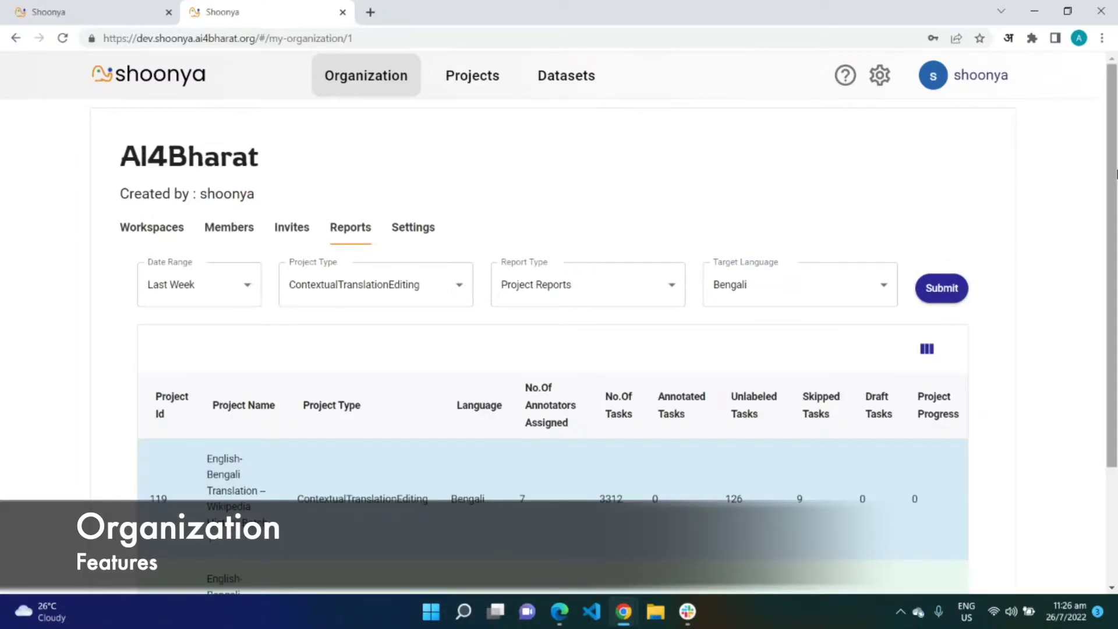
# - Review the two-project report results and return to the organization's Workspaces list
pyautogui.moveTo(1115, 174); pyautogui.dragTo(1110, 288)
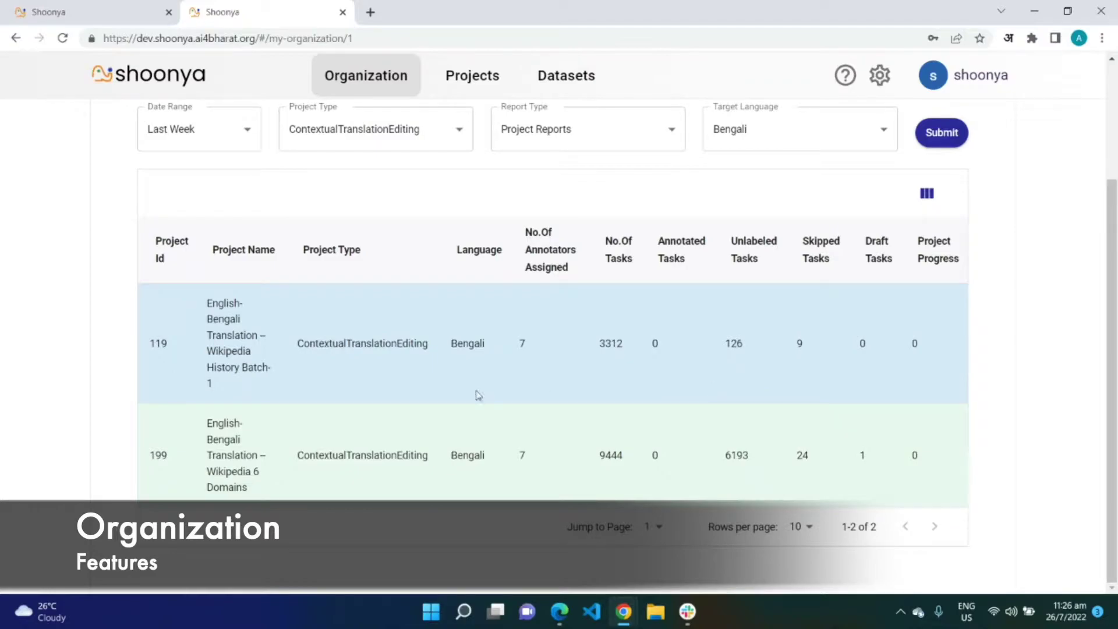
pyautogui.moveTo(1111, 297); pyautogui.dragTo(1109, 160)
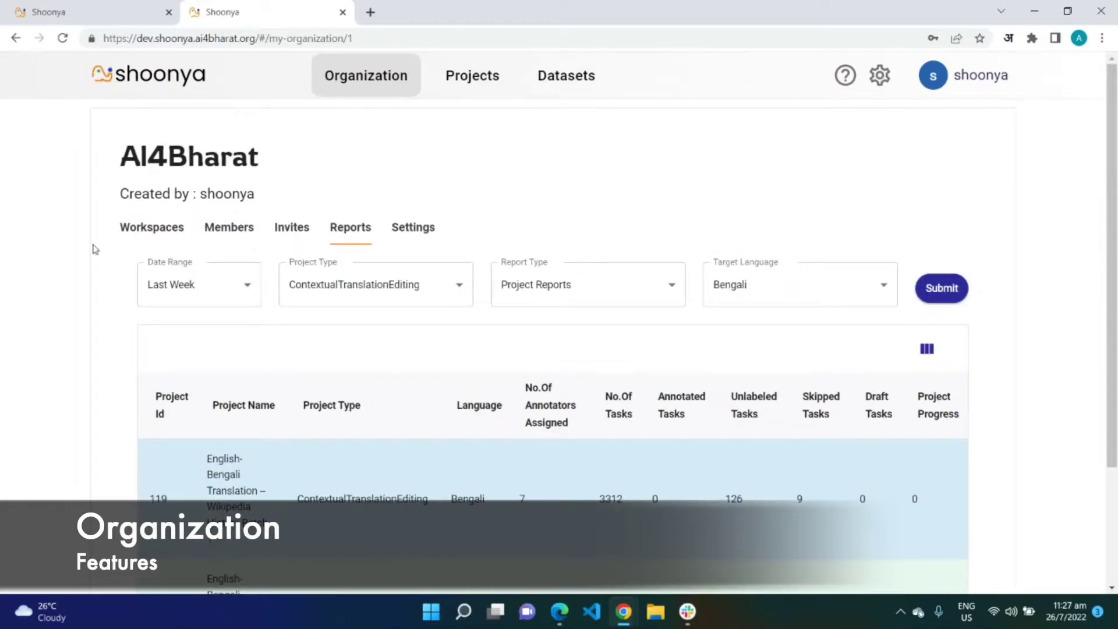
pyautogui.click(136, 233)
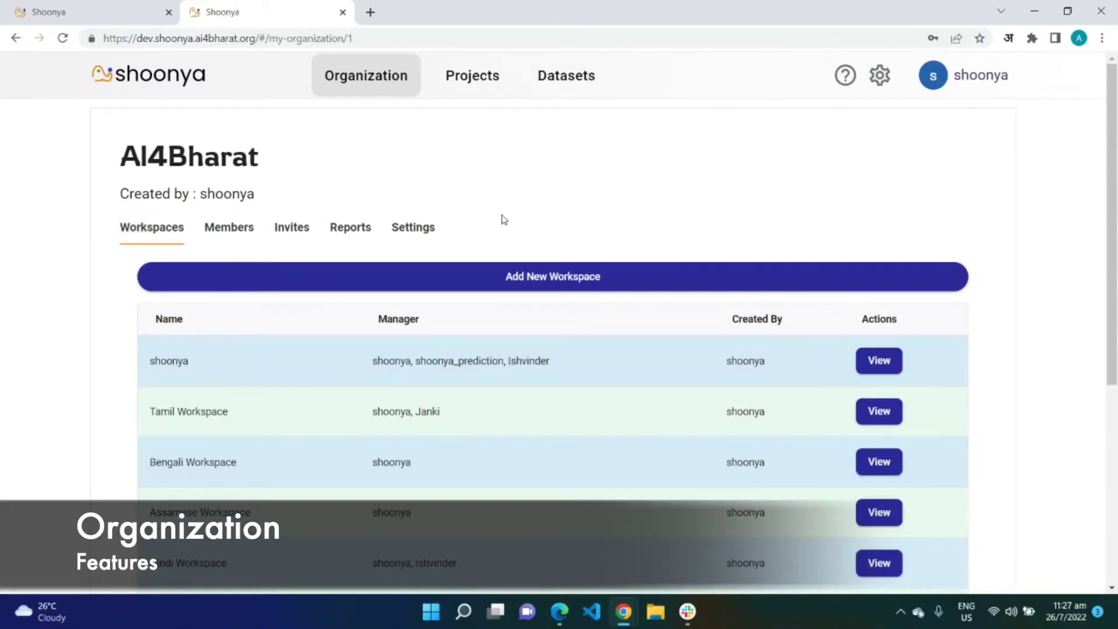
# - Open the Tamil Workspace from the list and show its members
pyautogui.moveTo(1109, 233); pyautogui.dragTo(1111, 409)
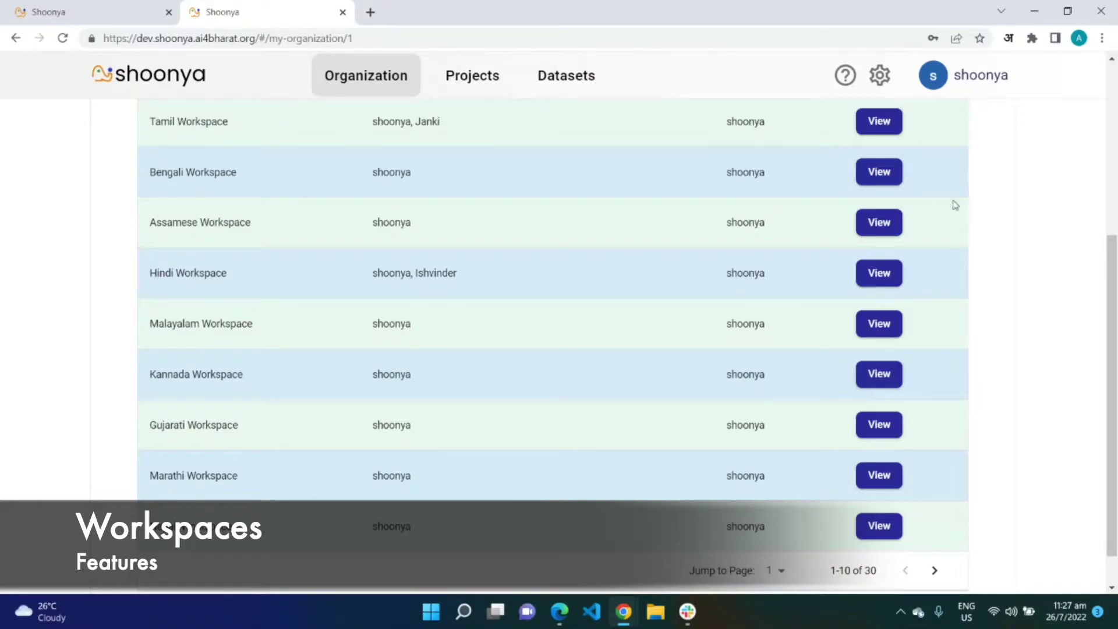
pyautogui.click(885, 124)
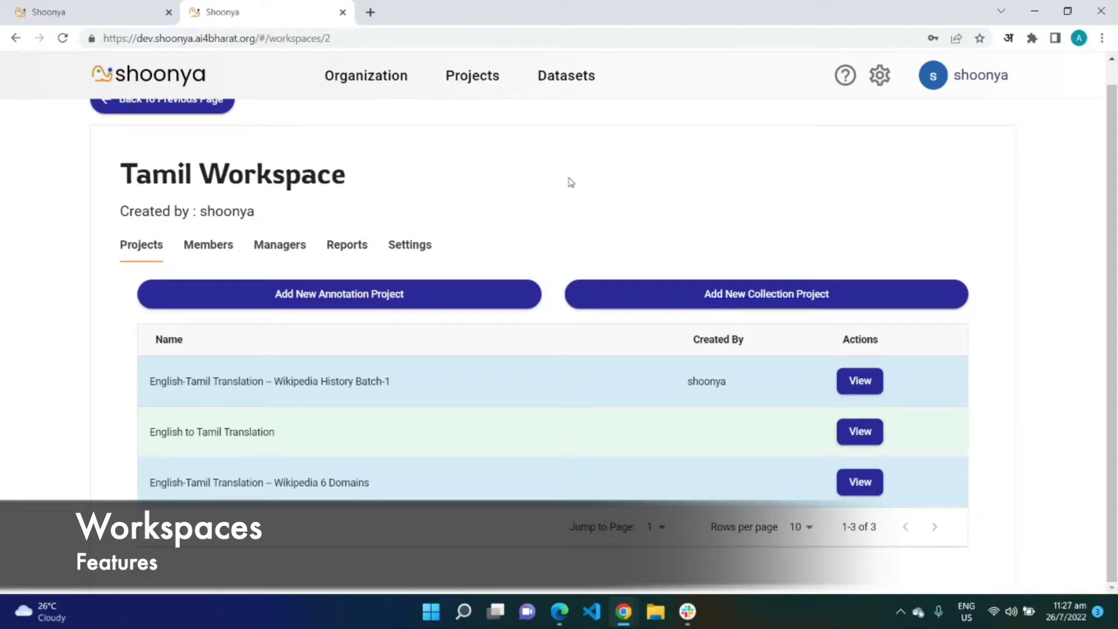
pyautogui.click(267, 290)
# - View Tamil Workspace members and managers, then generate a ContextualTranslationEditing project report
pyautogui.click(219, 252)
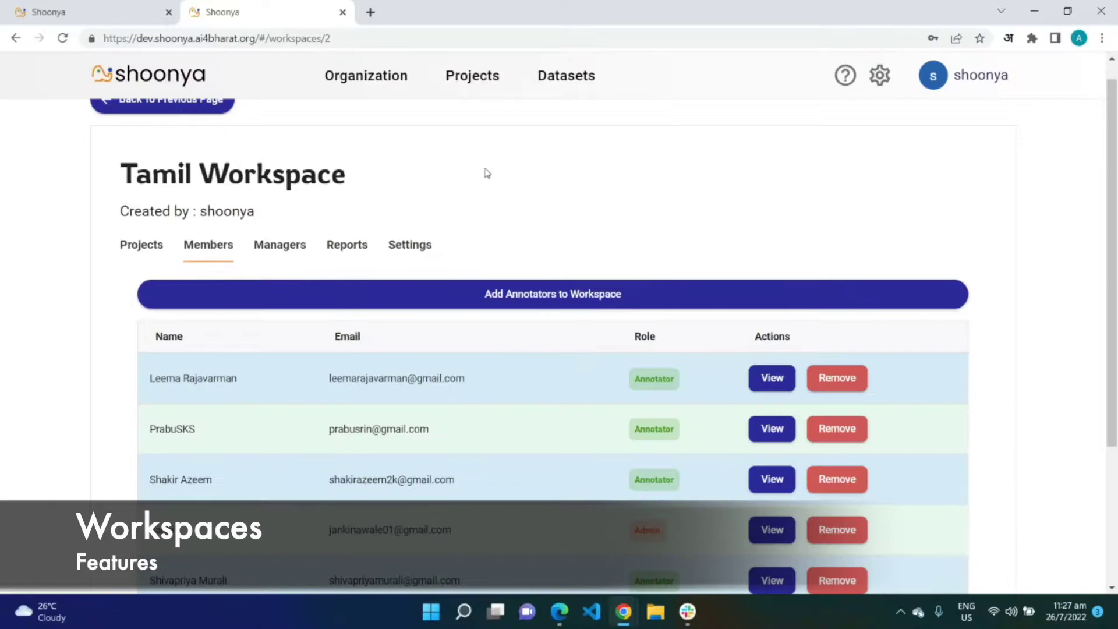
pyautogui.moveTo(1115, 216); pyautogui.dragTo(1048, 139)
pyautogui.click(297, 279)
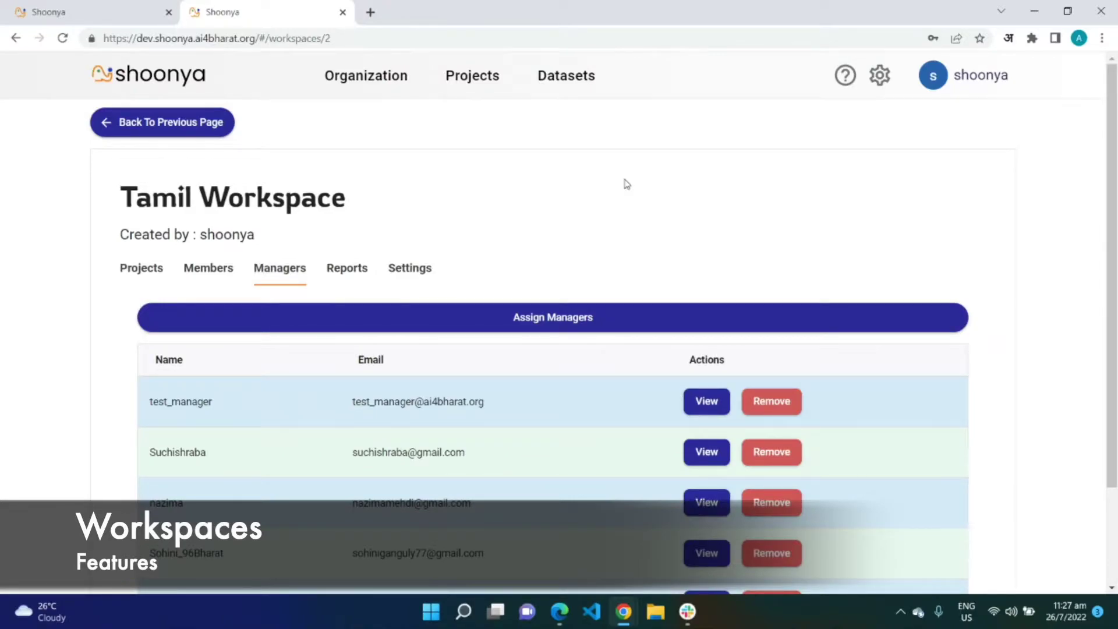
pyautogui.click(354, 276)
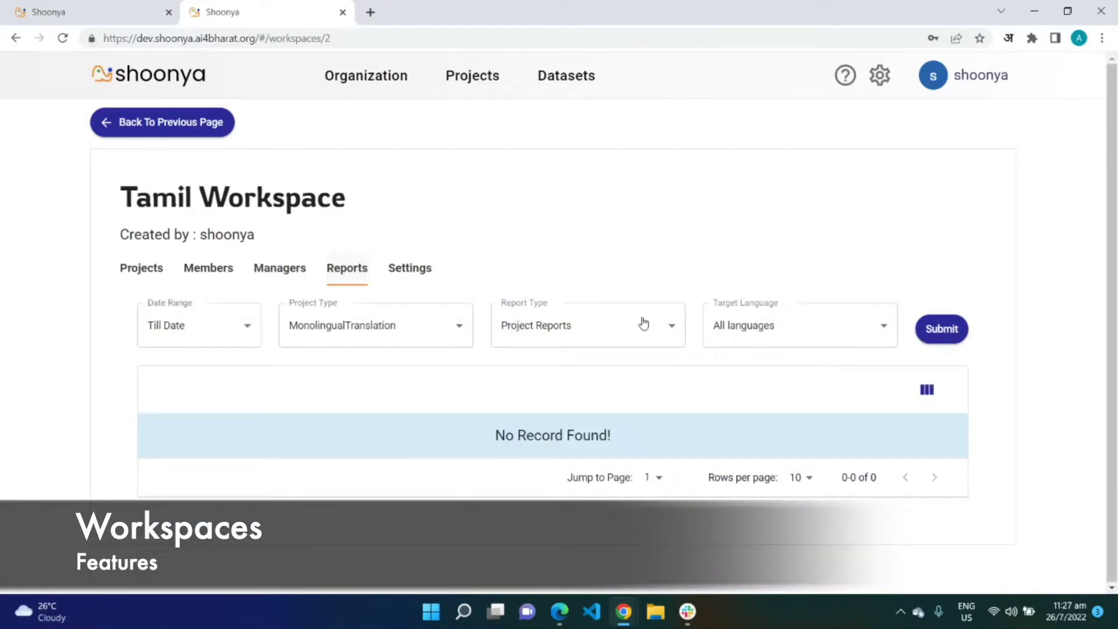
pyautogui.click(411, 322)
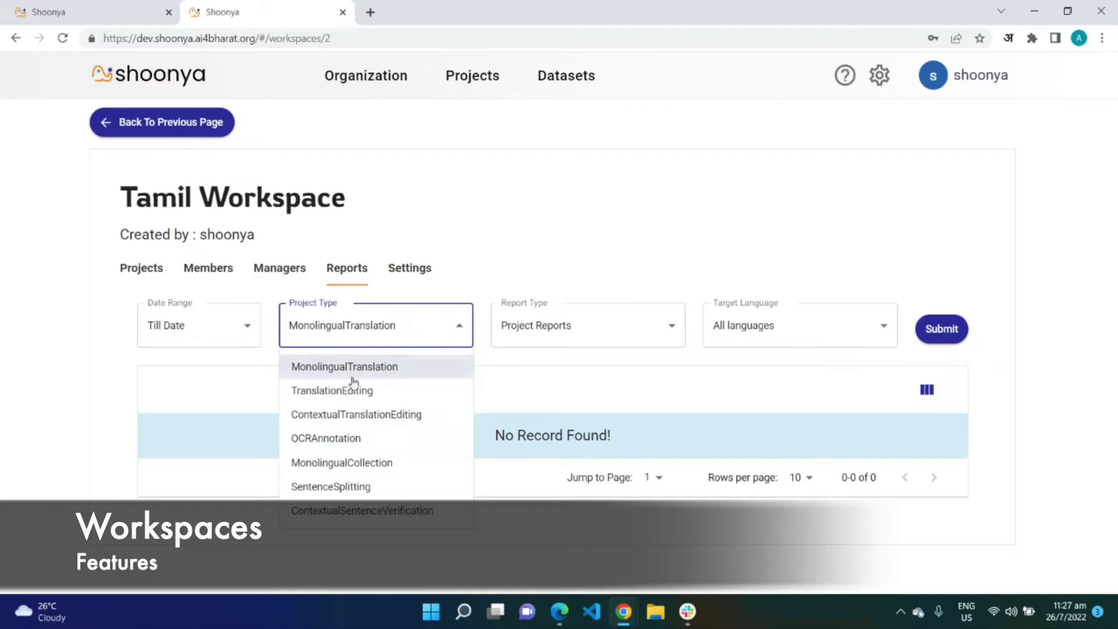
pyautogui.click(376, 416)
pyautogui.click(942, 341)
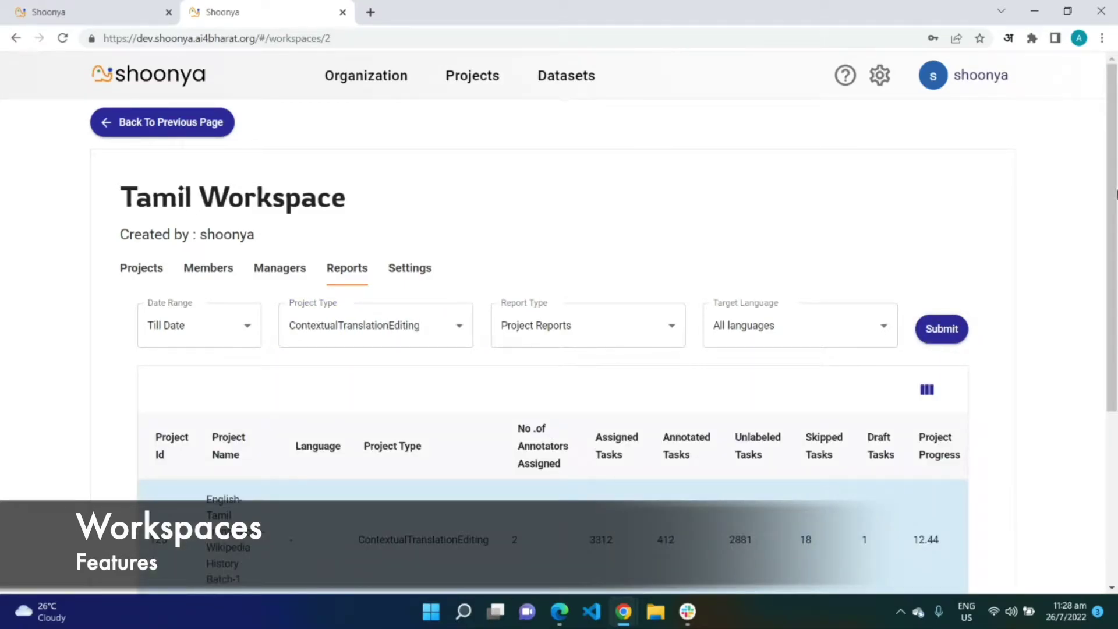
# - Review the report, go back to the workspace projects, then open Datasets
pyautogui.moveTo(1112, 195); pyautogui.dragTo(1103, 269)
pyautogui.click(145, 195)
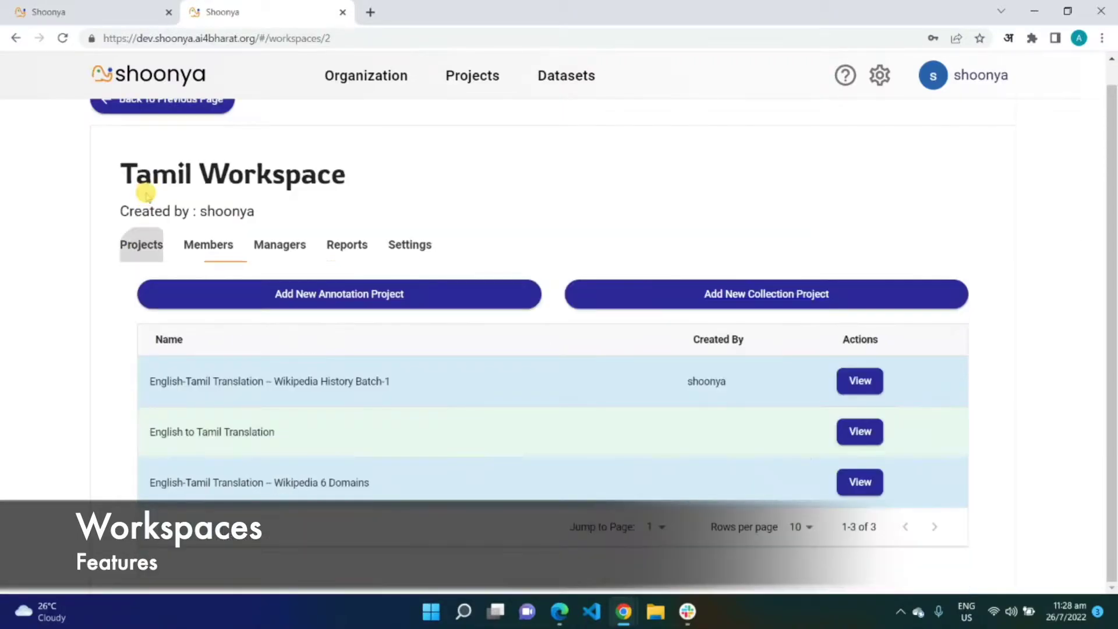
pyautogui.click(541, 88)
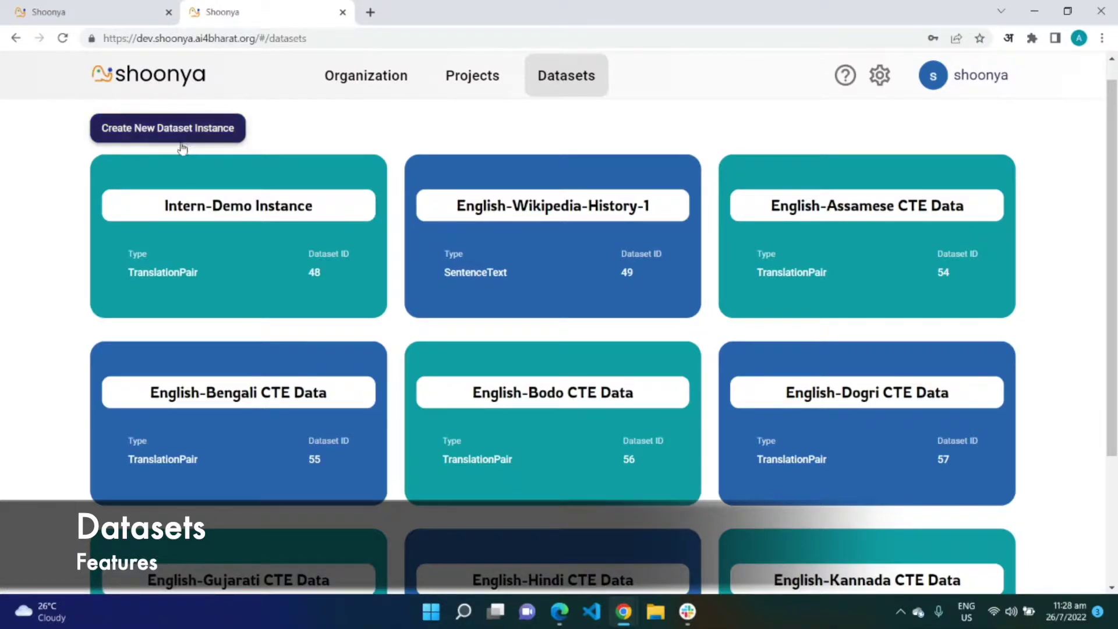
# - Open the English-Wikipedia-History-1 dataset and look over its first row's sentence text
pyautogui.click(558, 212)
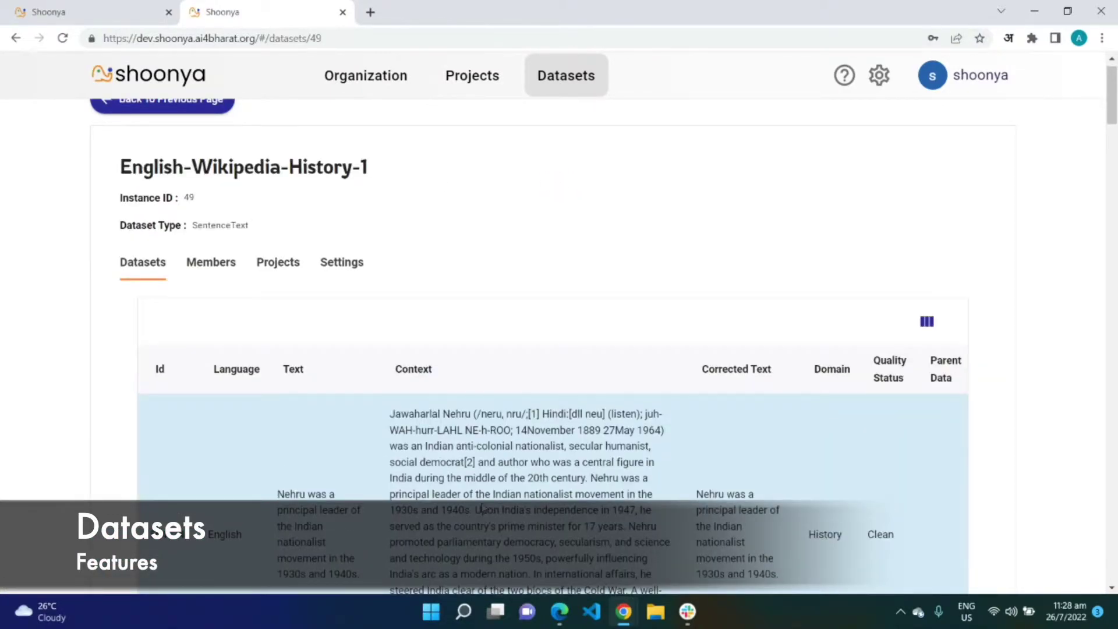
pyautogui.moveTo(1114, 122); pyautogui.dragTo(1114, 151)
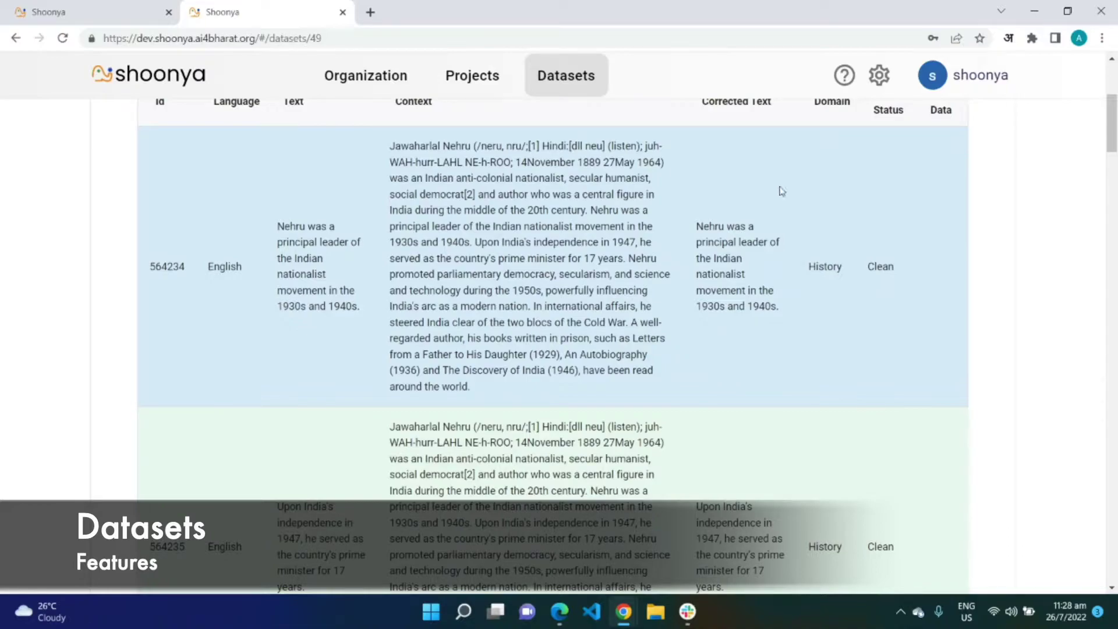
pyautogui.moveTo(1113, 125); pyautogui.dragTo(1113, 79)
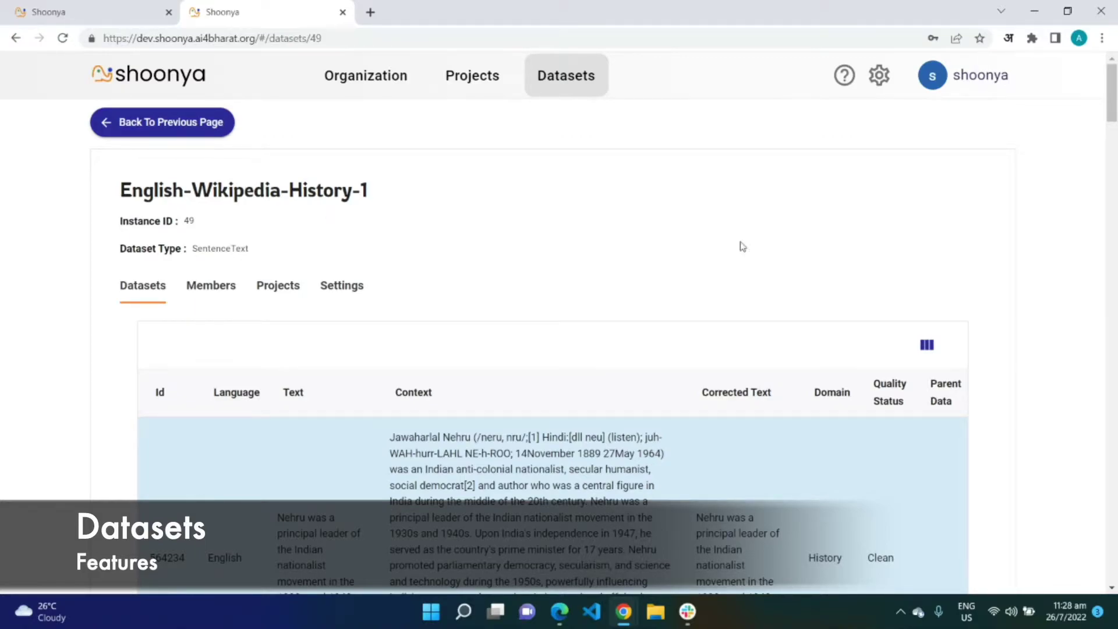
pyautogui.click(1107, 108)
pyautogui.moveTo(1107, 108); pyautogui.dragTo(1108, 138)
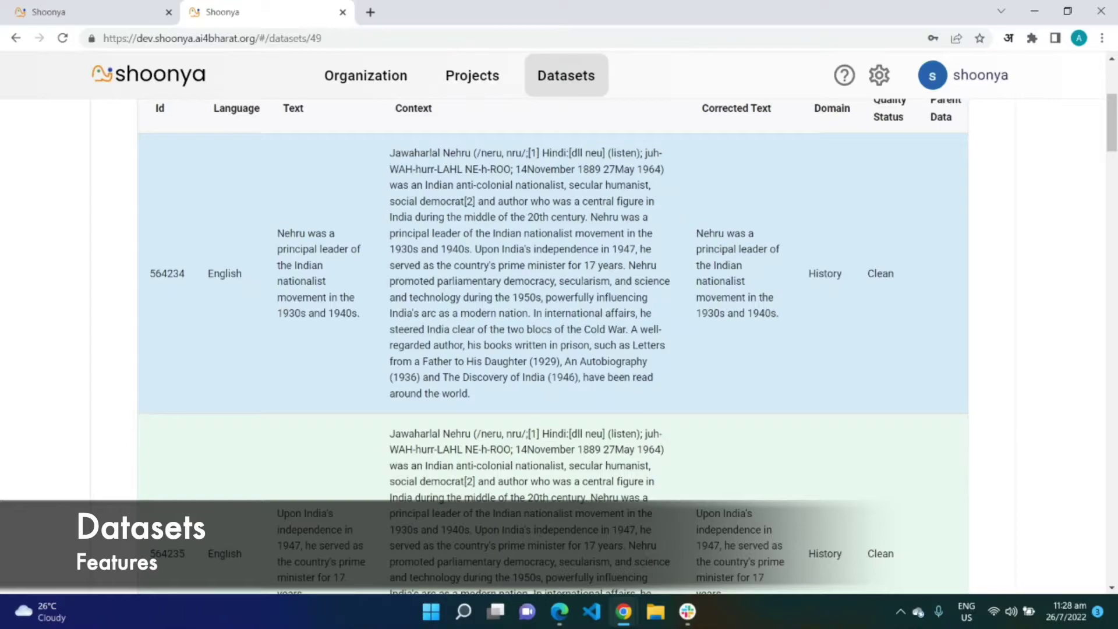
pyautogui.moveTo(278, 233); pyautogui.dragTo(365, 309)
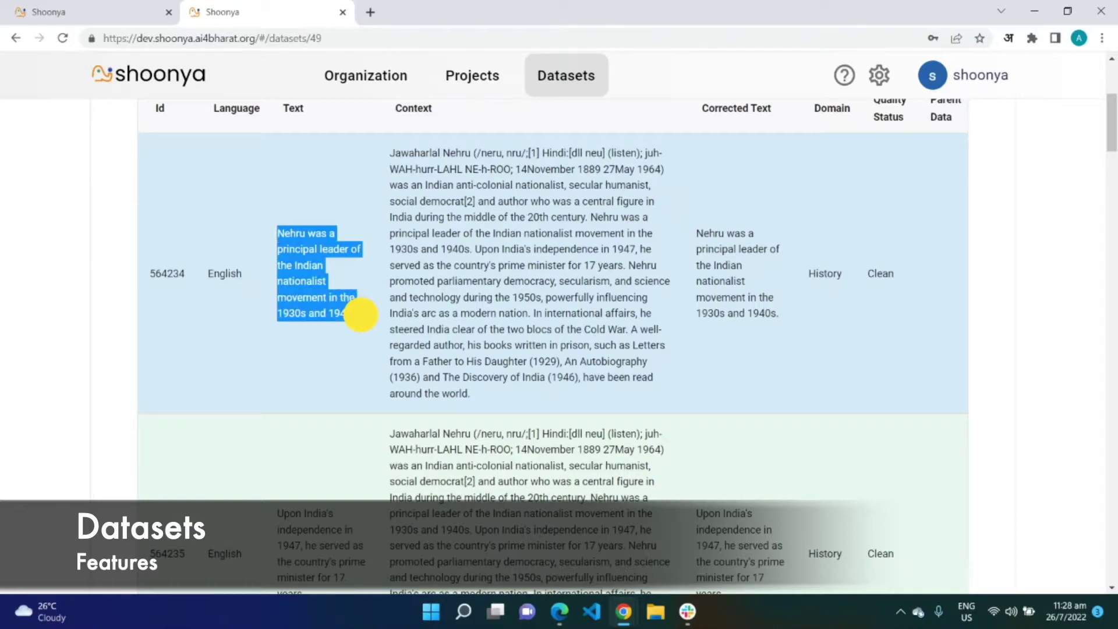
pyautogui.click(321, 282)
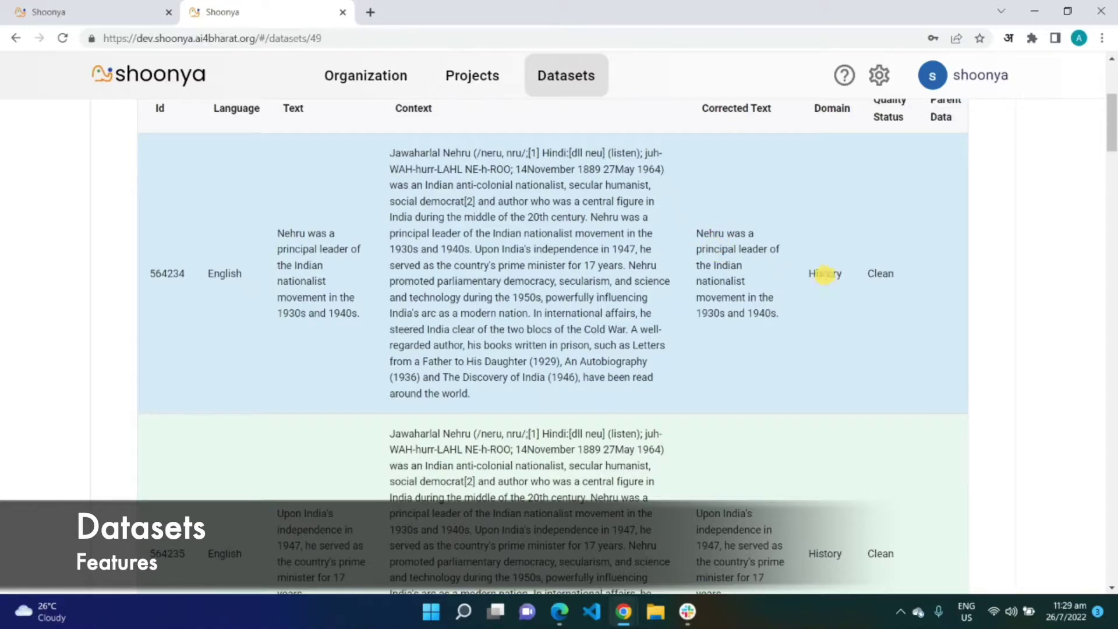
# - Note the row's Clean quality status, then view the dataset's linked projects and settings
pyautogui.doubleClick(880, 273)
pyautogui.moveTo(1113, 149); pyautogui.dragTo(1109, 123)
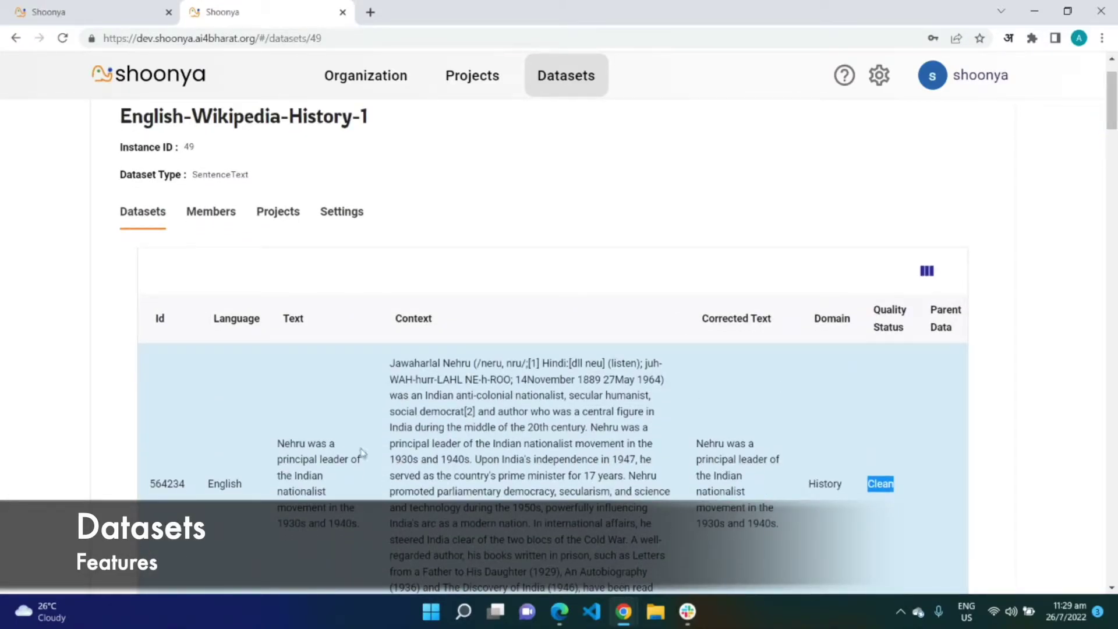
pyautogui.click(274, 217)
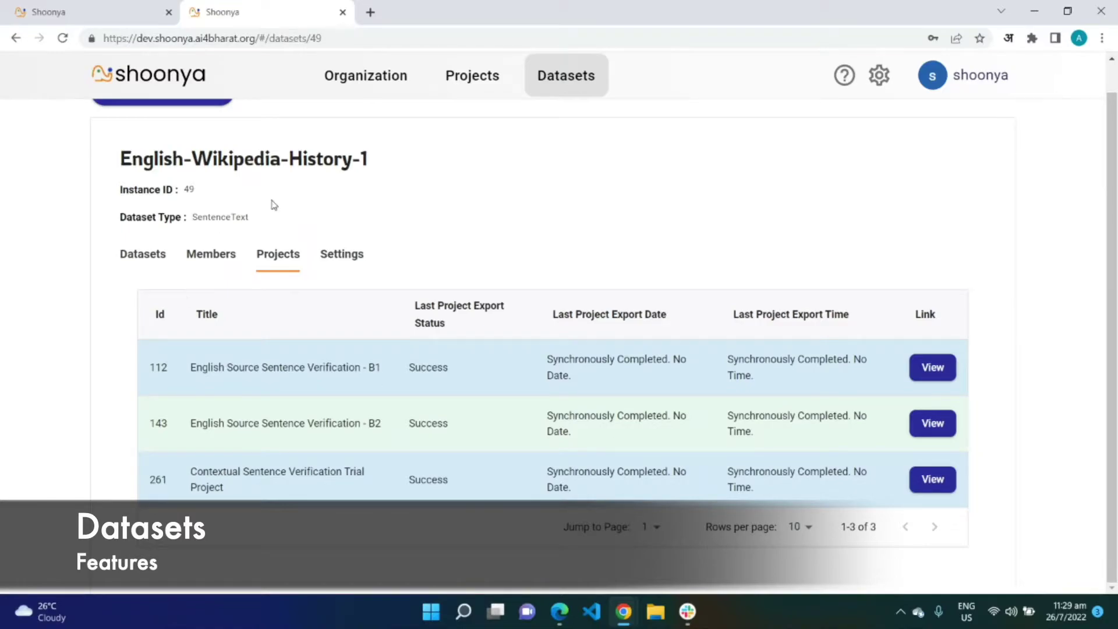
pyautogui.click(341, 256)
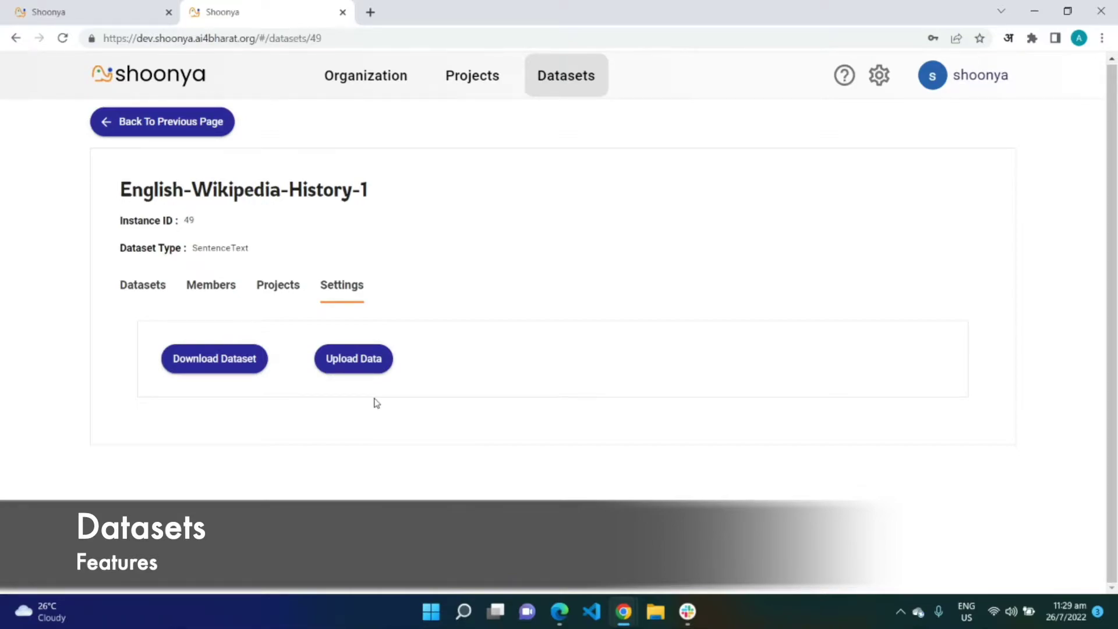
# - Go back to all datasets and open the English-Assamese CTE Data dataset
pyautogui.click(122, 114)
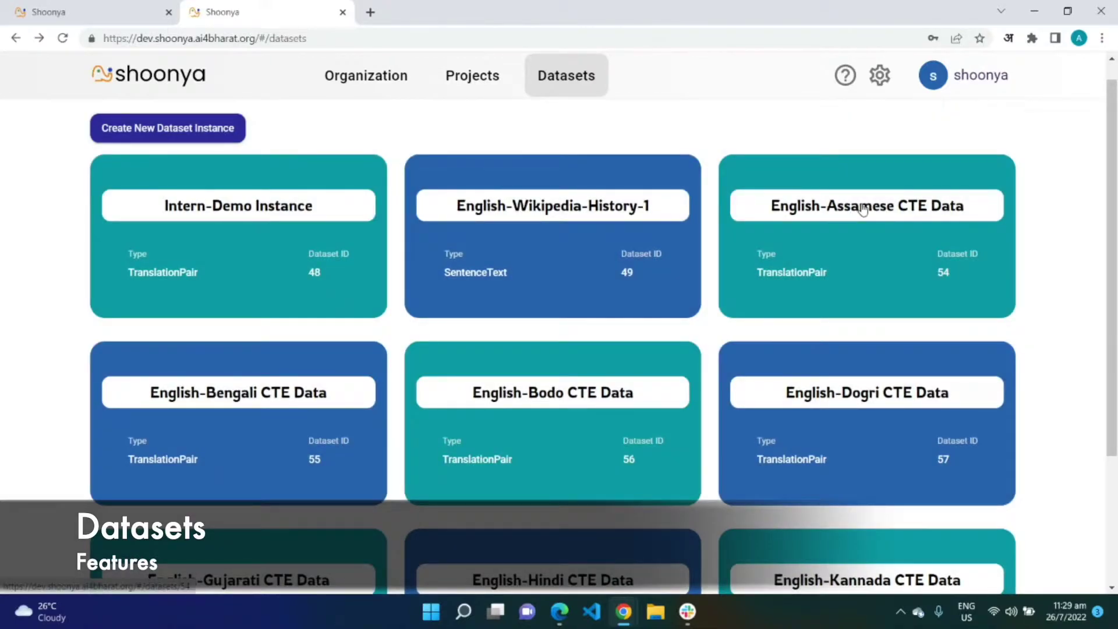
pyautogui.click(861, 211)
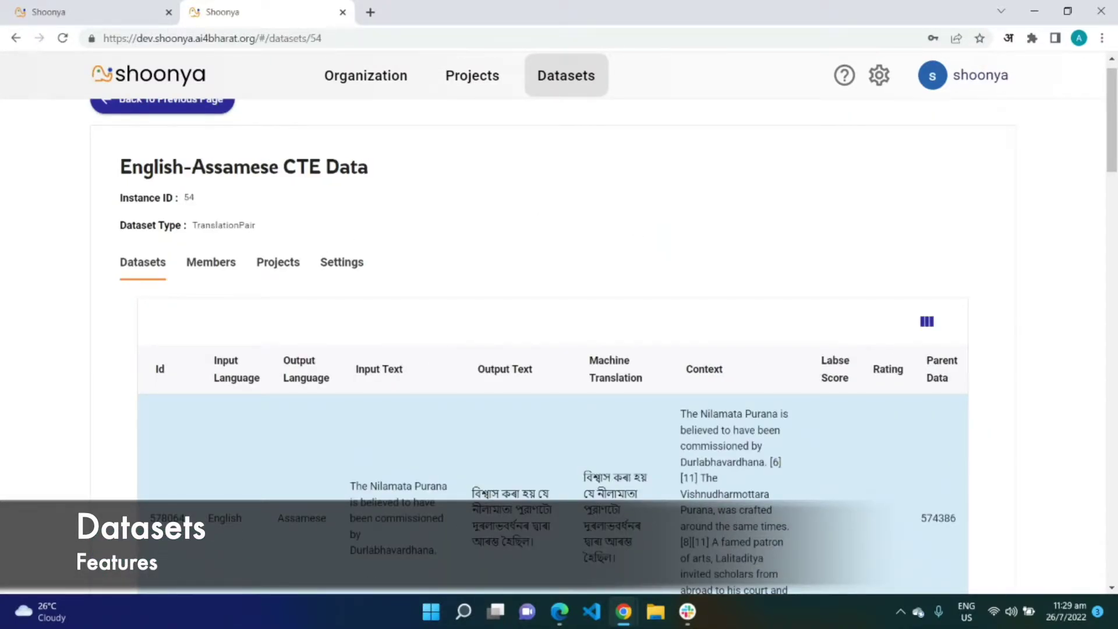
pyautogui.moveTo(1112, 166); pyautogui.dragTo(1110, 184)
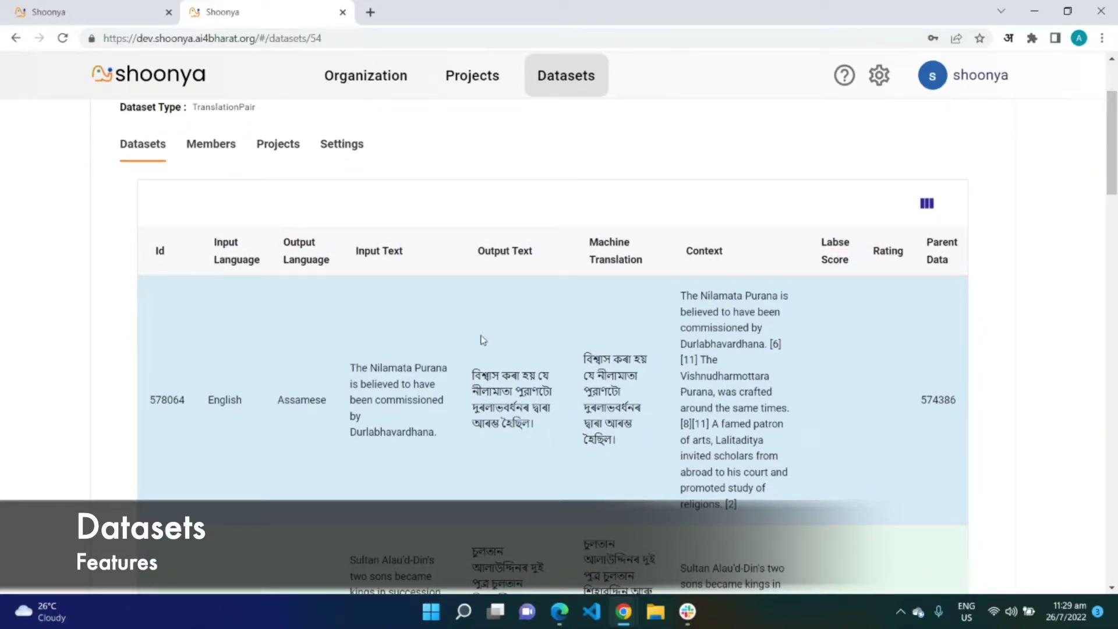
pyautogui.moveTo(1110, 145)
pyautogui.mouseDown()
pyautogui.moveTo(1110, 309)
pyautogui.moveTo(1063, 125)
pyautogui.moveTo(1076, 180)
pyautogui.mouseUp()
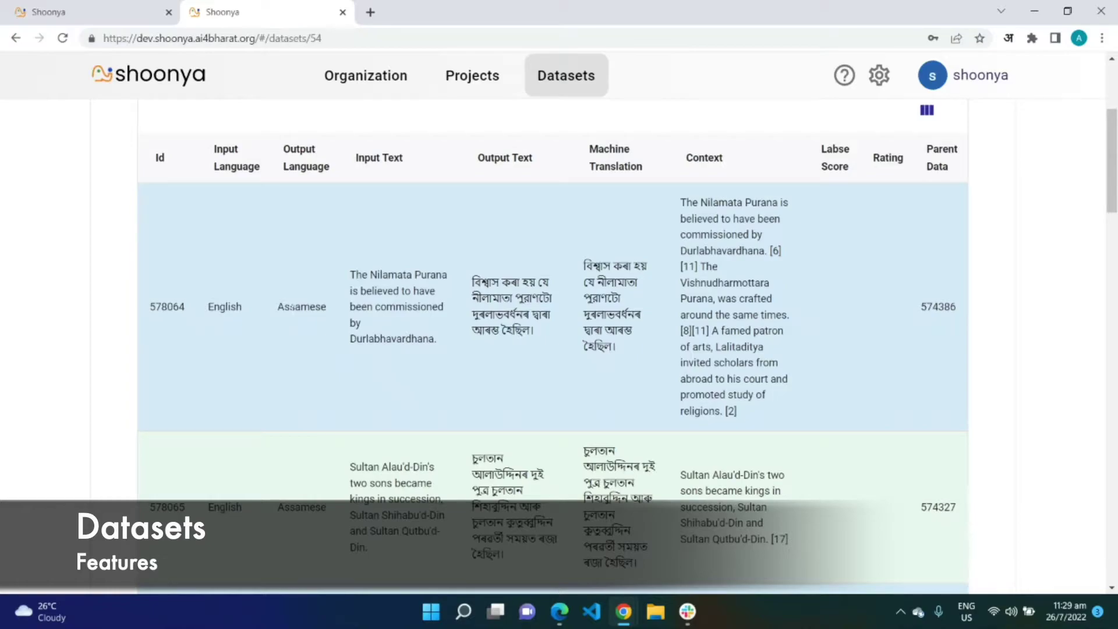
# - Point out the word 'believed', the Assamese output translation and the first input sentence
pyautogui.doubleClick(385, 291)
pyautogui.click(399, 227)
pyautogui.click(520, 300)
pyautogui.moveTo(1113, 183); pyautogui.dragTo(1112, 148)
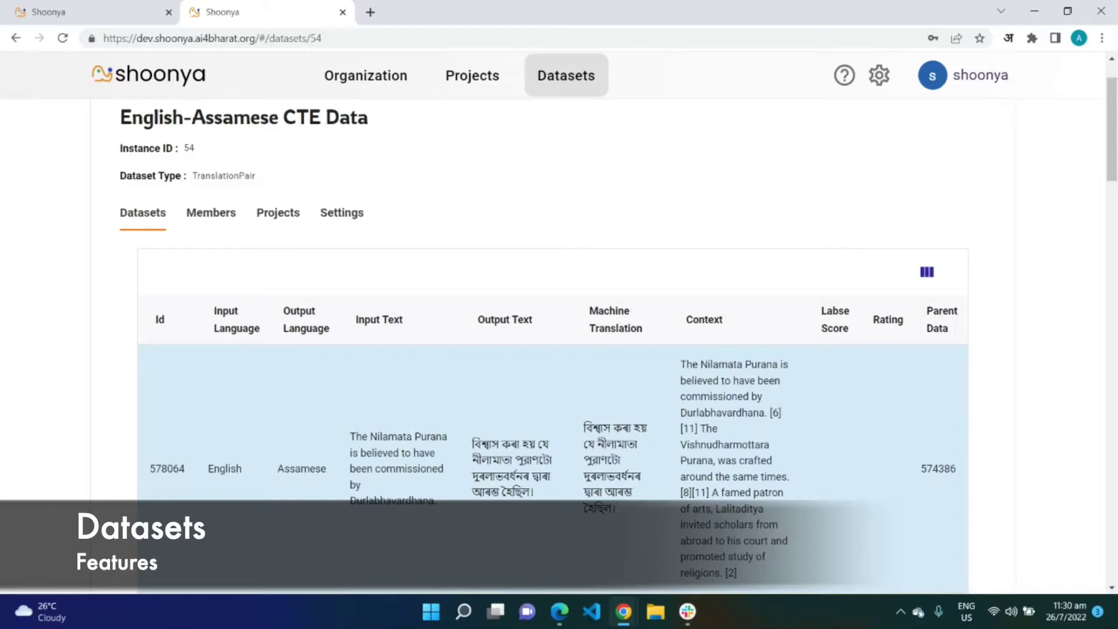
pyautogui.moveTo(361, 444); pyautogui.dragTo(432, 502)
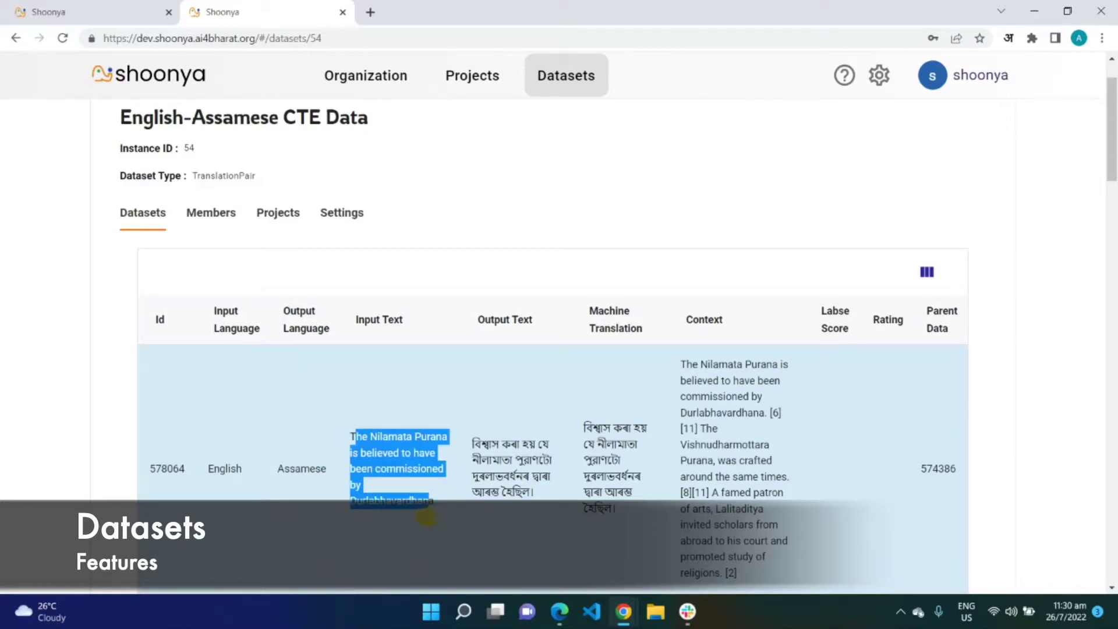
pyautogui.click(401, 490)
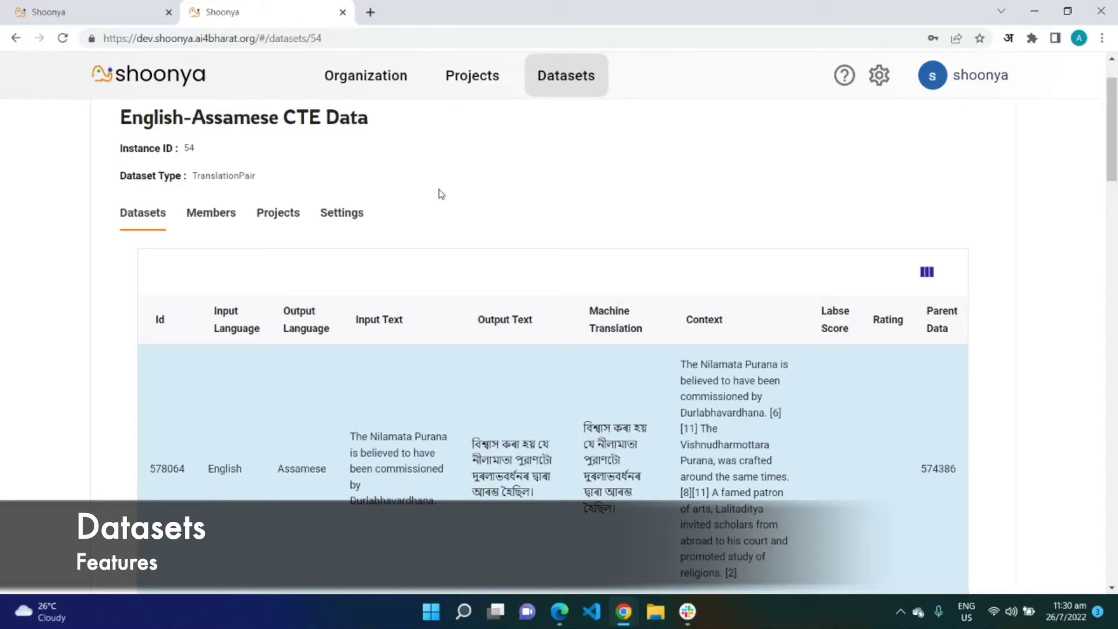
pyautogui.click(463, 84)
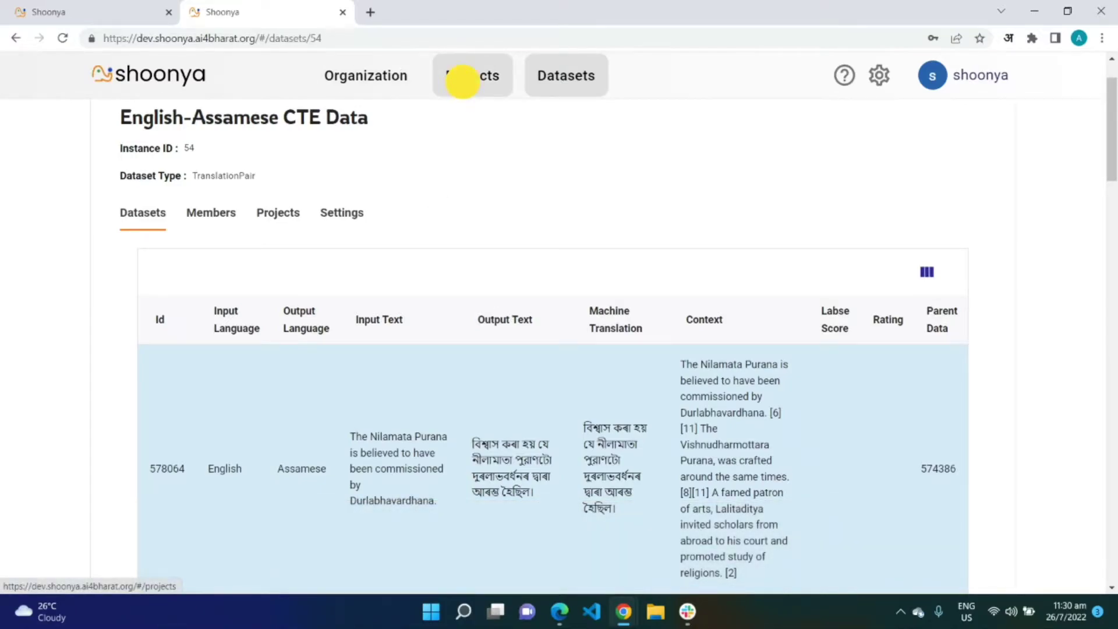
# - Open the English-Tamil Translation -- Wikipedia 6 Domains project, noting its 1834 unassigned tasks
pyautogui.click(361, 76)
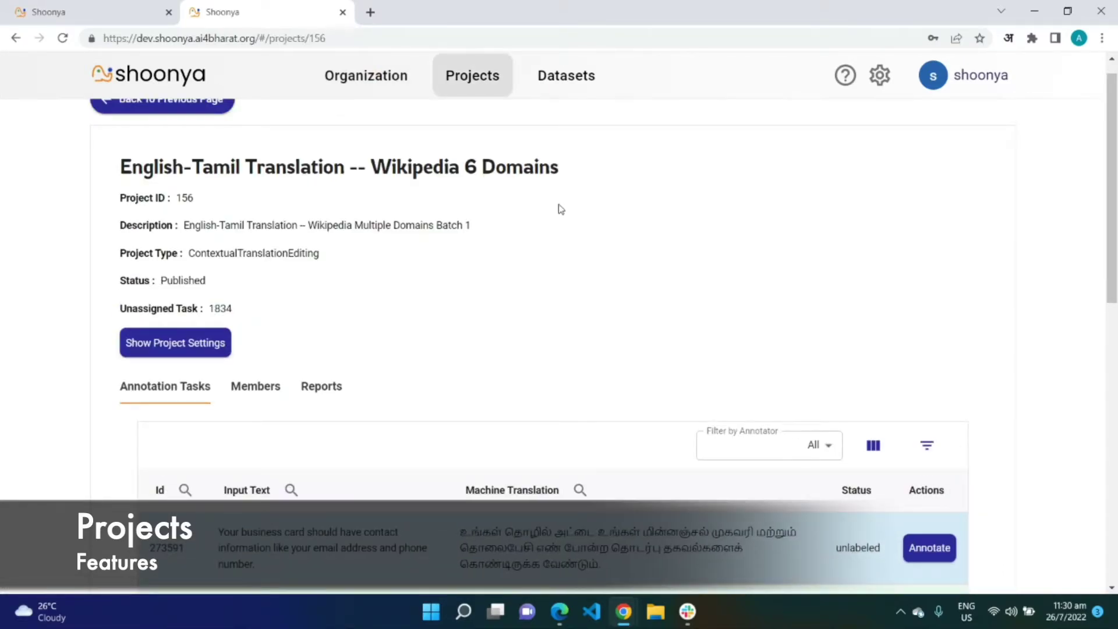
pyautogui.moveTo(1115, 187); pyautogui.dragTo(1106, 214)
pyautogui.doubleClick(220, 237)
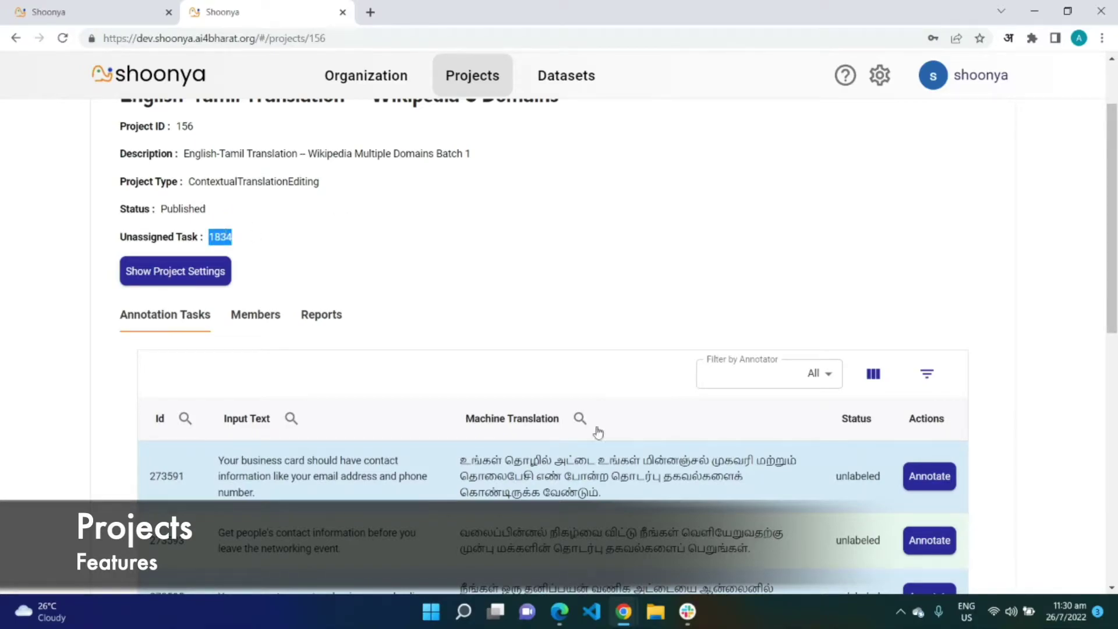
pyautogui.click(922, 273)
pyautogui.moveTo(1110, 250); pyautogui.dragTo(1047, 287)
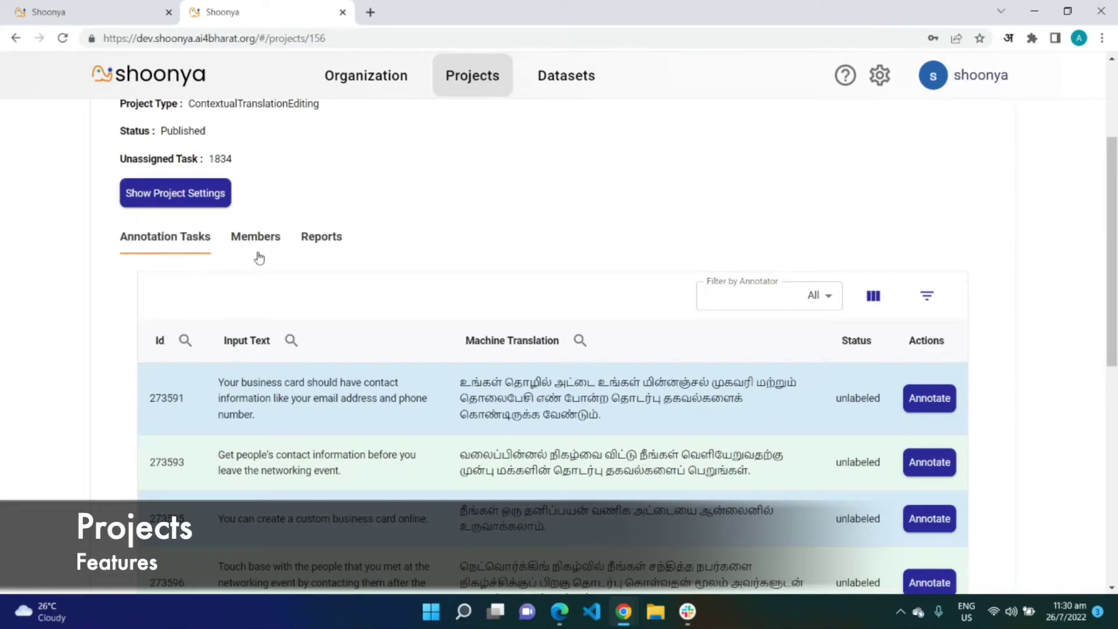
# - View the project's members, then return to its Annotation Tasks
pyautogui.click(267, 241)
pyautogui.moveTo(1110, 217)
pyautogui.mouseDown()
pyautogui.moveTo(1111, 341)
pyautogui.moveTo(1090, 219)
pyautogui.mouseUp()
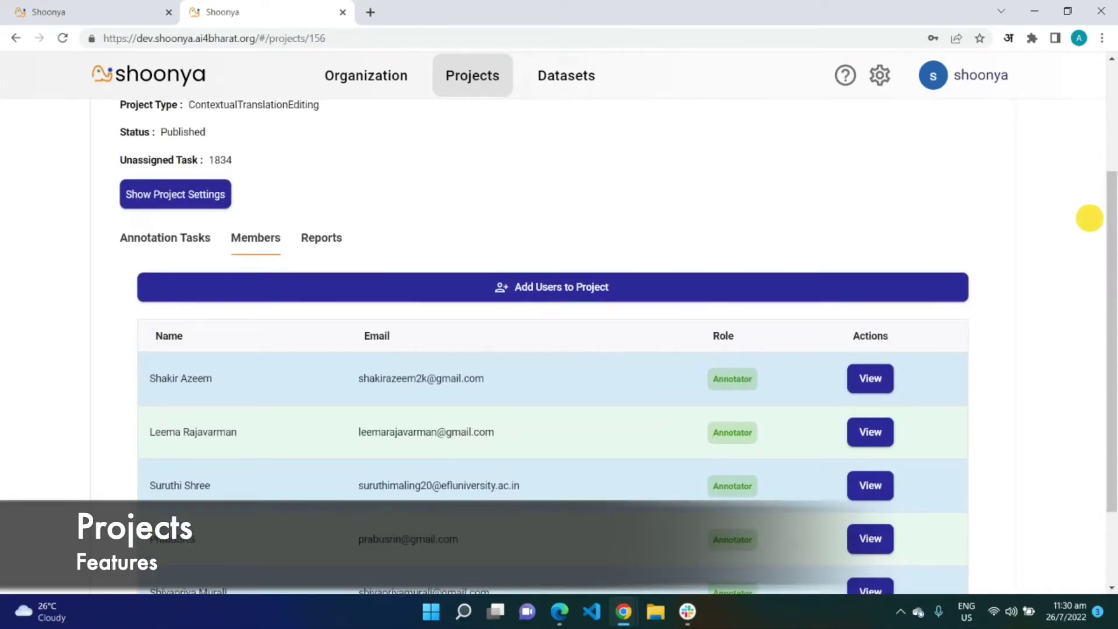
pyautogui.click(159, 237)
pyautogui.rightClick(802, 295)
pyautogui.click(715, 248)
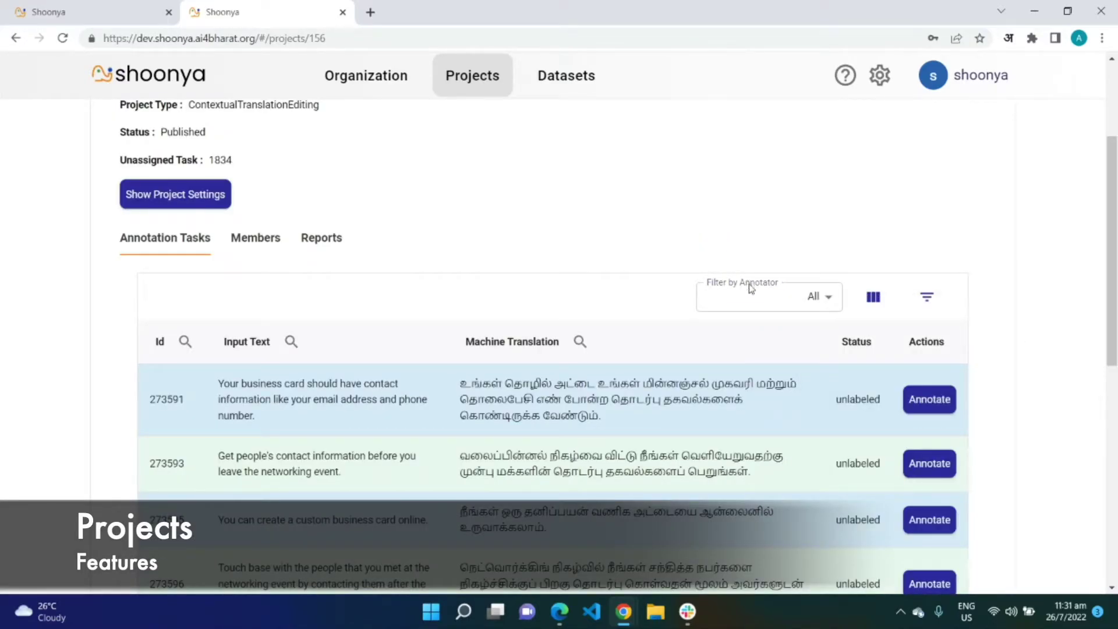
# - Filter tasks to one annotator's Skipped tasks, which shows no records, then list members
pyautogui.click(736, 303)
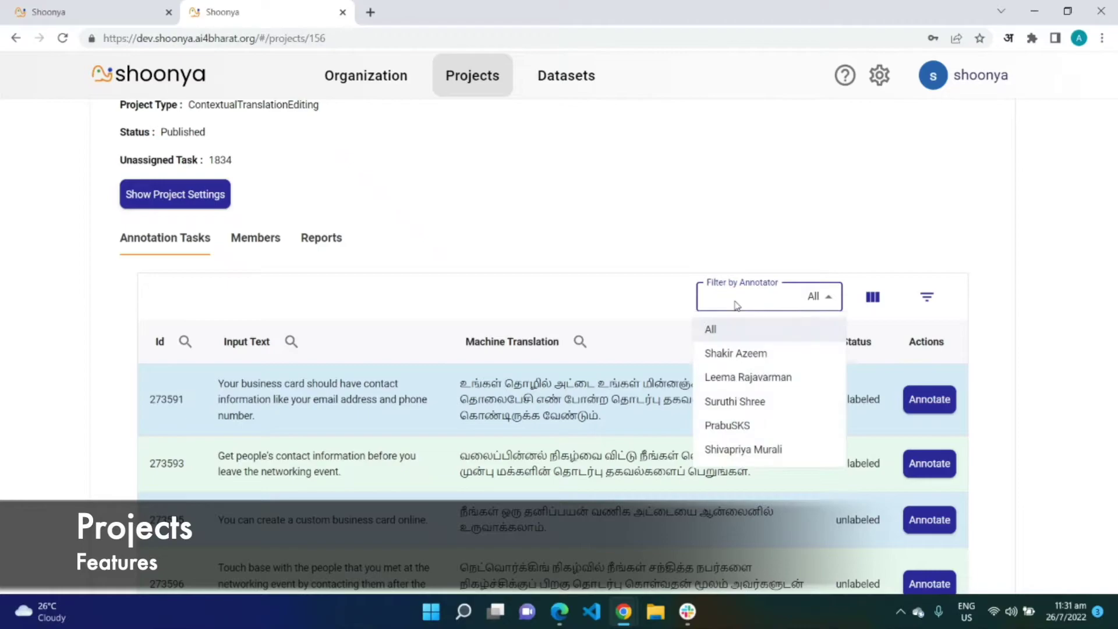
pyautogui.click(732, 350)
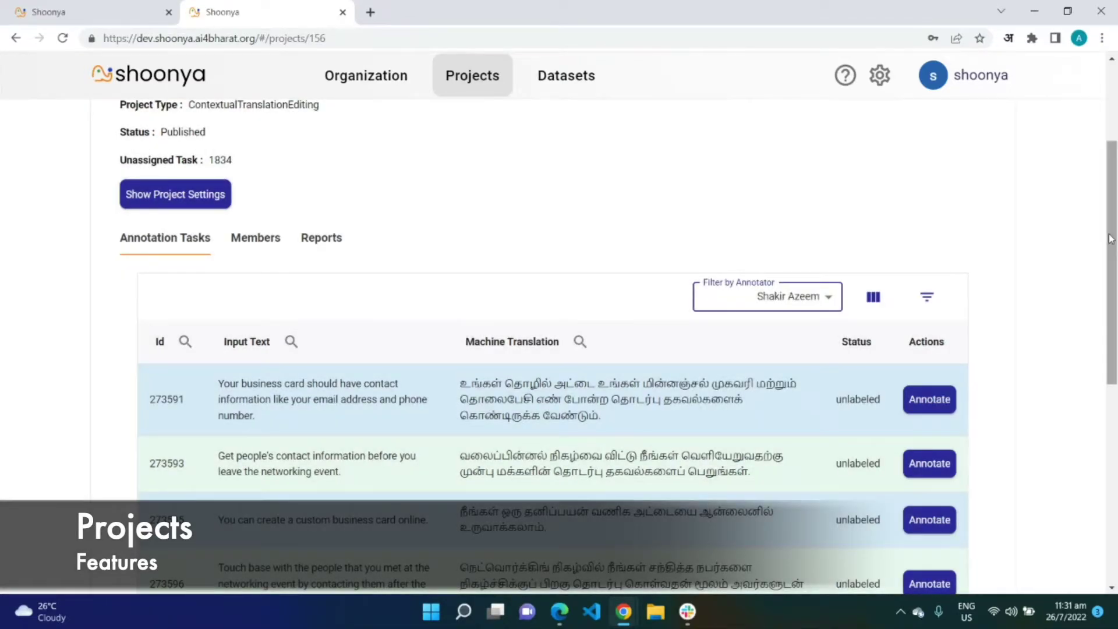
pyautogui.moveTo(1105, 234); pyautogui.dragTo(1098, 270)
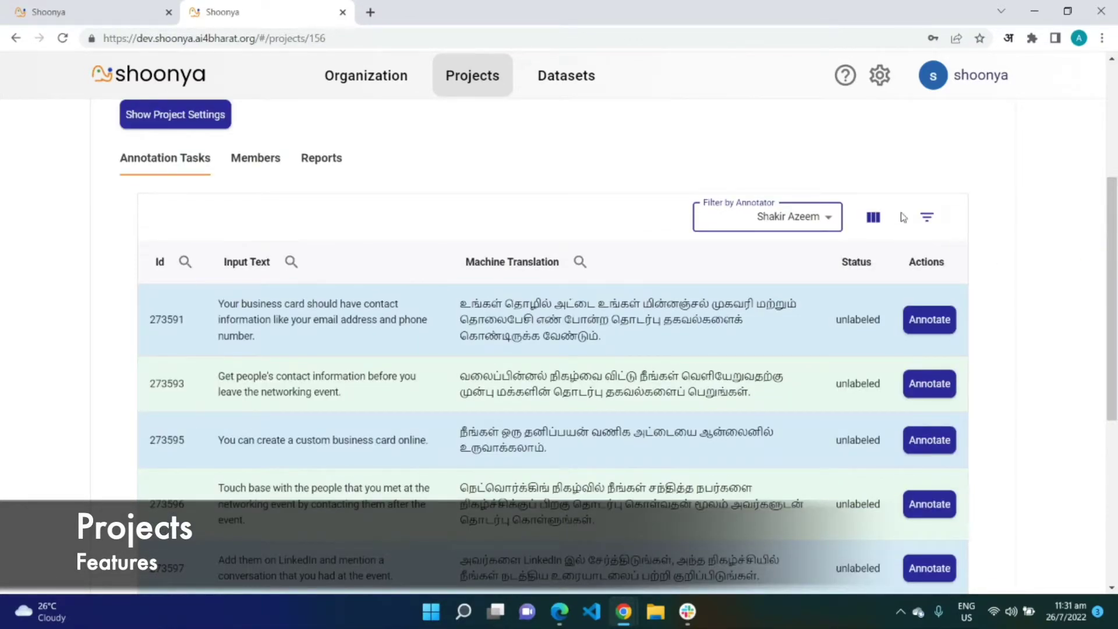
pyautogui.click(931, 223)
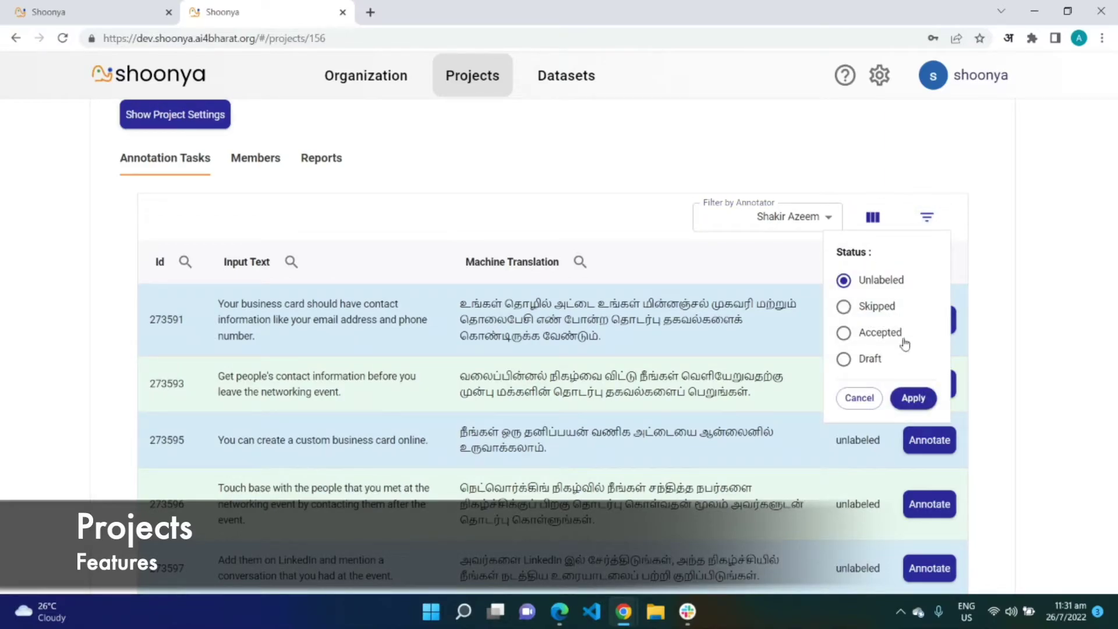
pyautogui.click(844, 307)
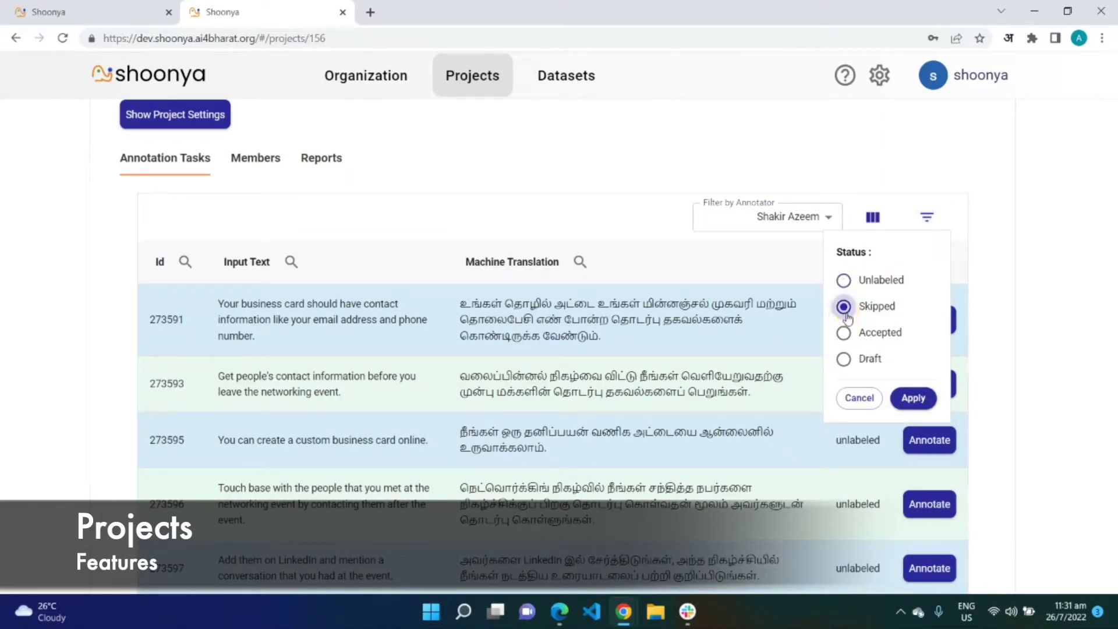
pyautogui.click(913, 398)
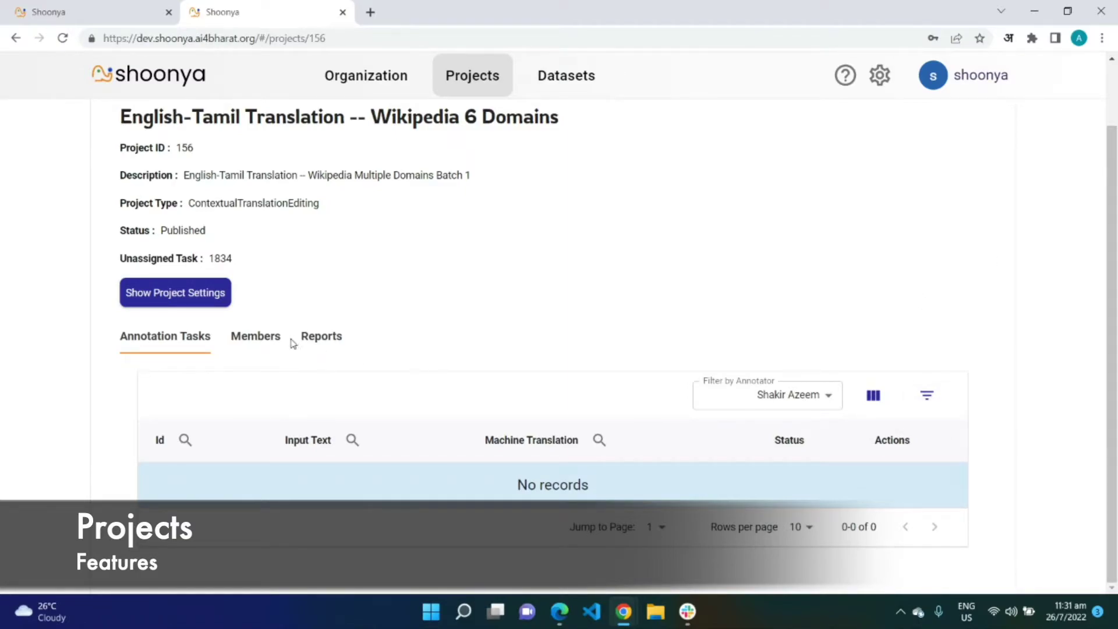
pyautogui.click(267, 336)
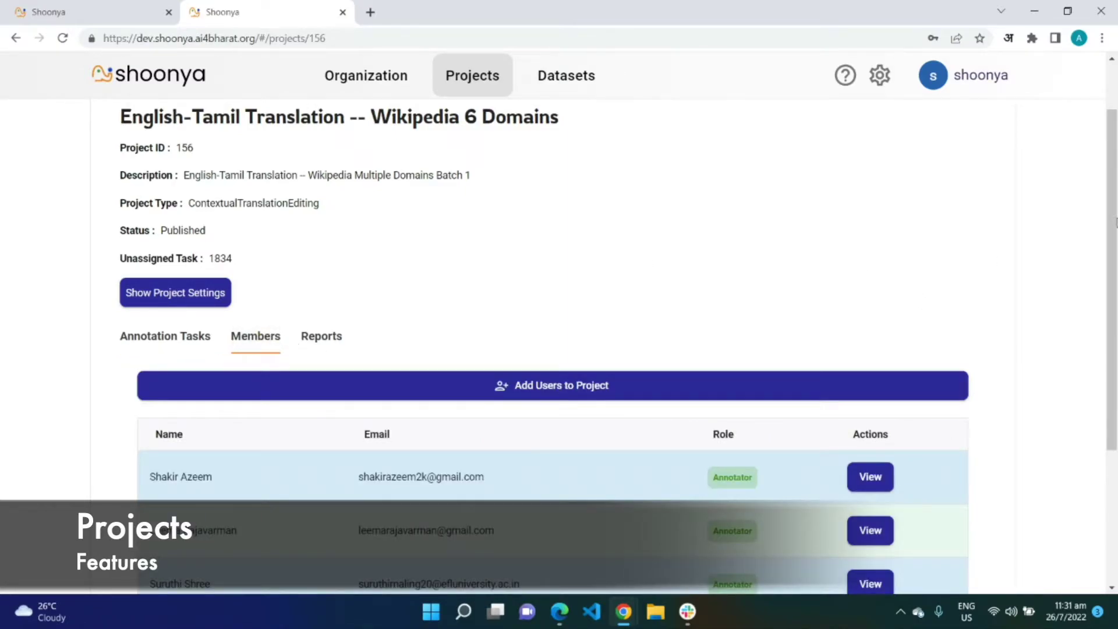
pyautogui.moveTo(1111, 226); pyautogui.dragTo(1111, 330)
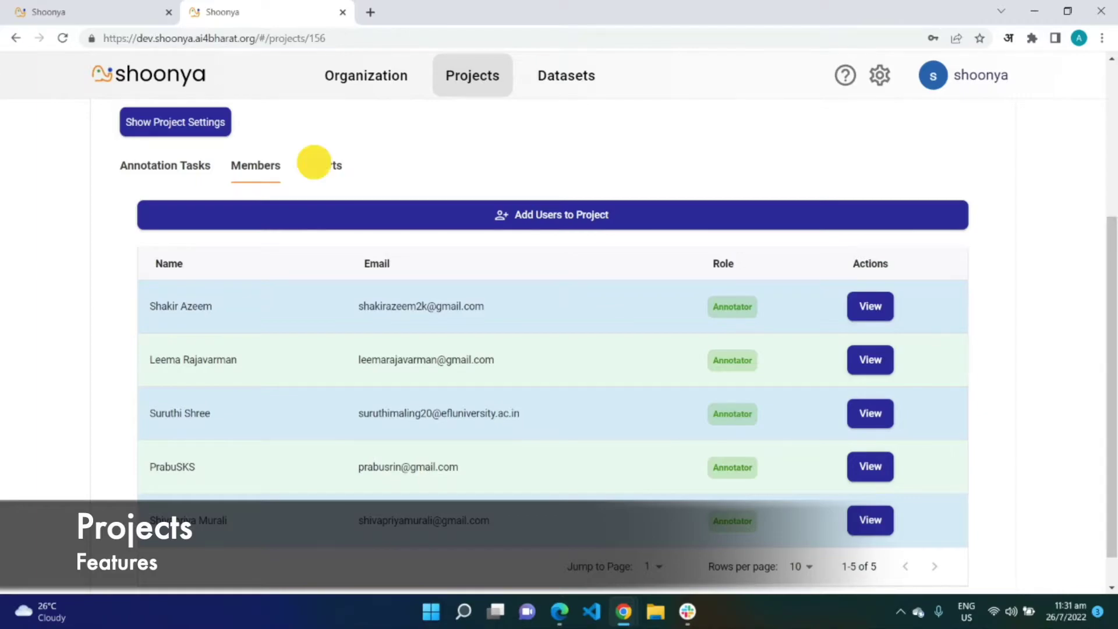
# - Show the project's report for the Last Month date range
pyautogui.click(321, 167)
pyautogui.click(182, 396)
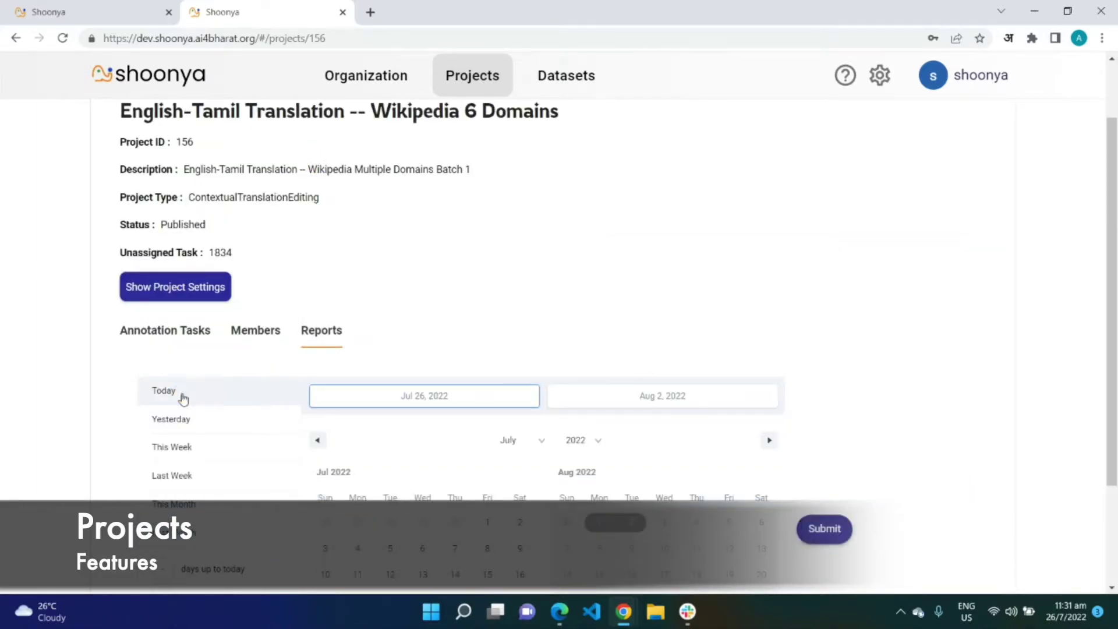
pyautogui.click(178, 532)
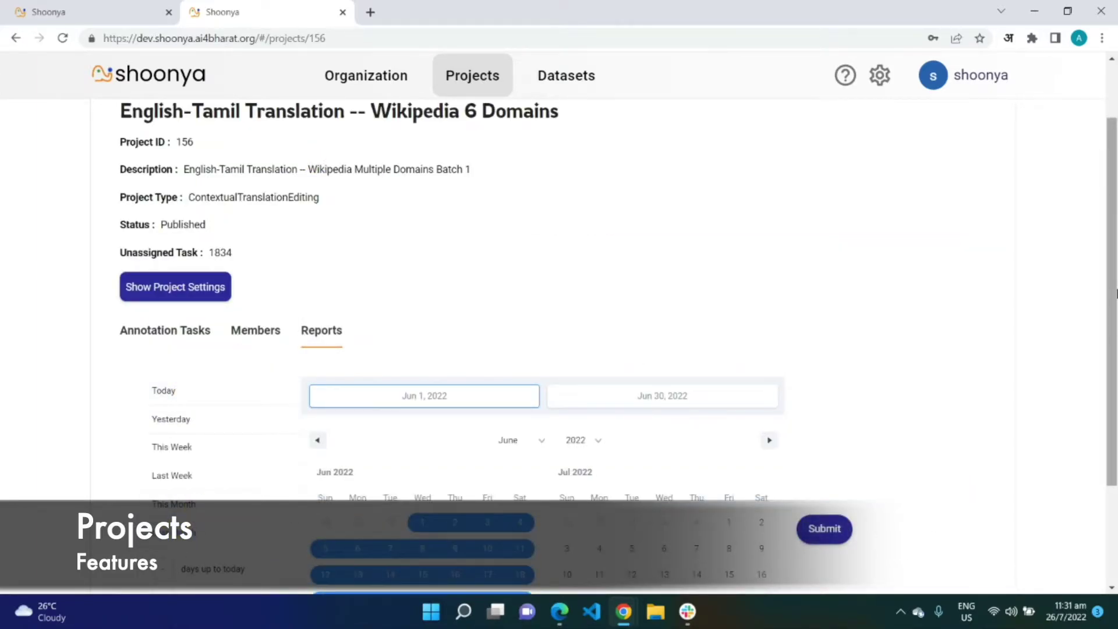
pyautogui.moveTo(1113, 298); pyautogui.dragTo(1110, 386)
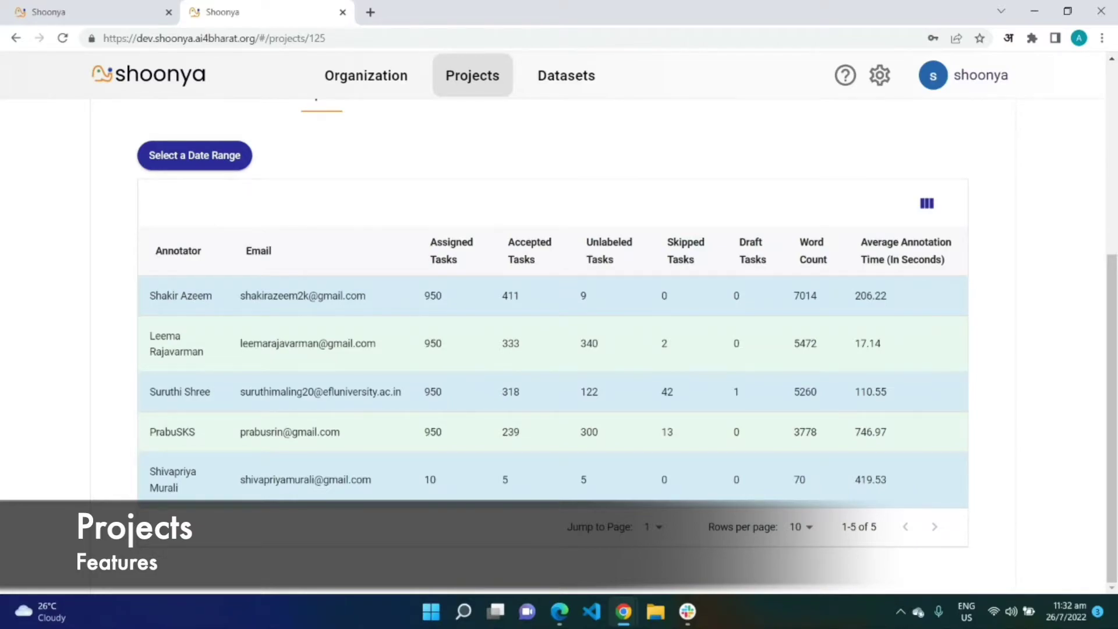
# - Review annotator counts (950 assigned, 411 accepted, 9 unlabeled, 7014 words), then return to Organization
pyautogui.doubleClick(432, 296)
pyautogui.doubleClick(511, 295)
pyautogui.doubleClick(582, 295)
pyautogui.doubleClick(662, 296)
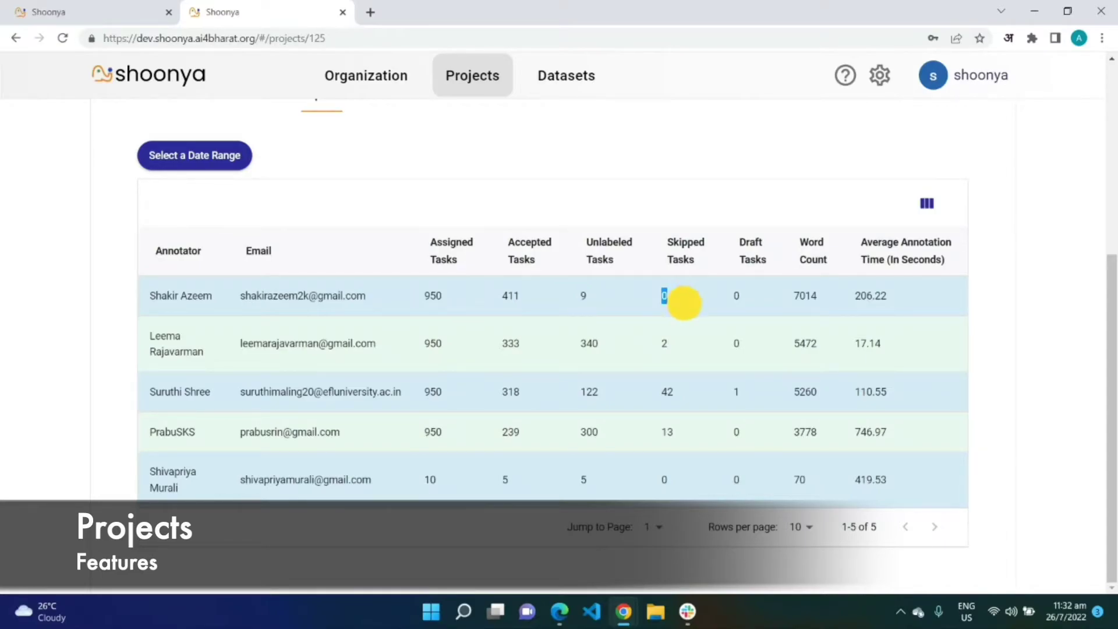
pyautogui.doubleClick(735, 295)
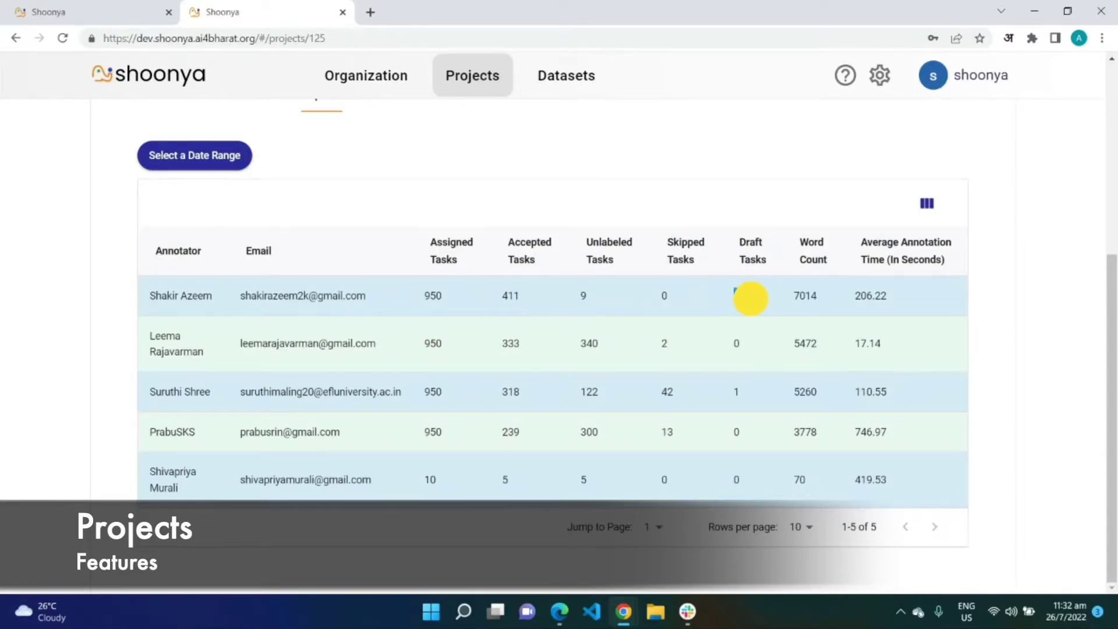
pyautogui.doubleClick(809, 294)
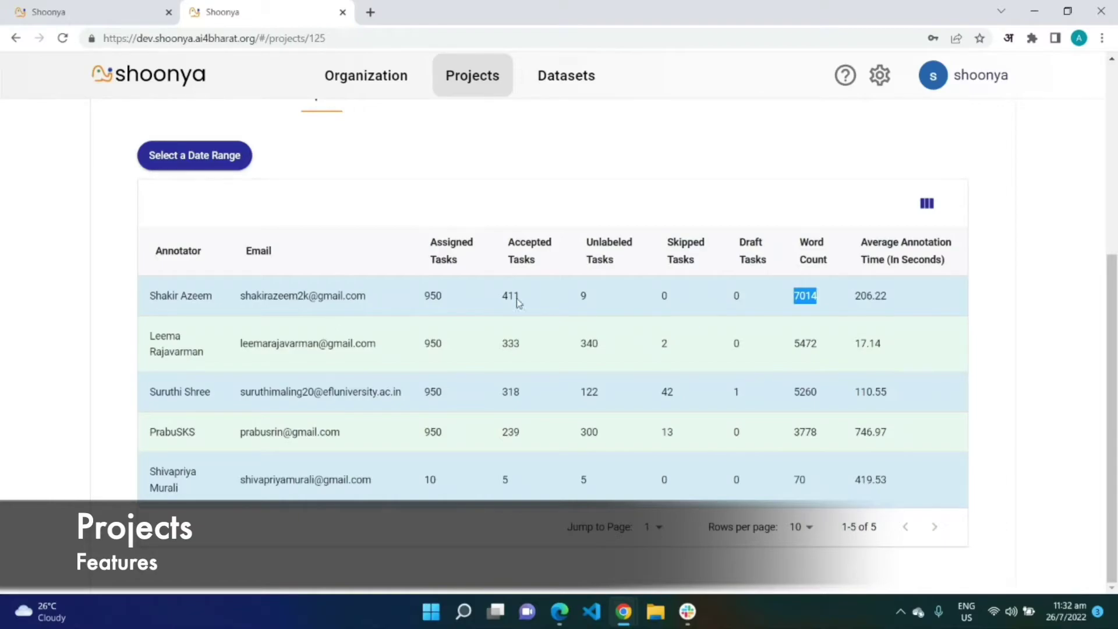
pyautogui.doubleClick(870, 295)
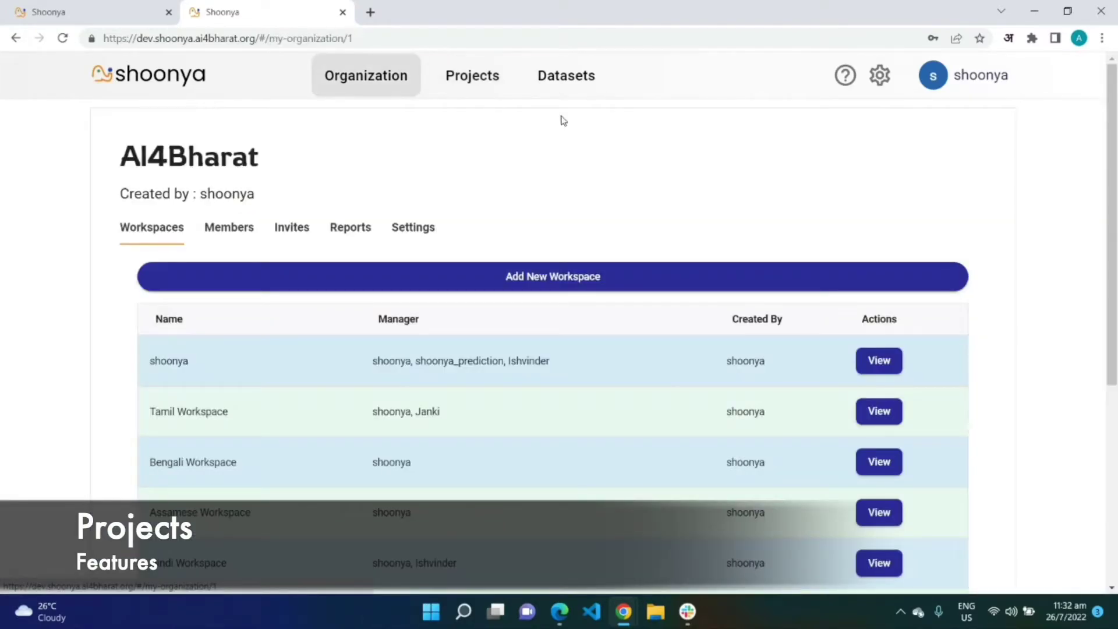
pyautogui.click(727, 155)
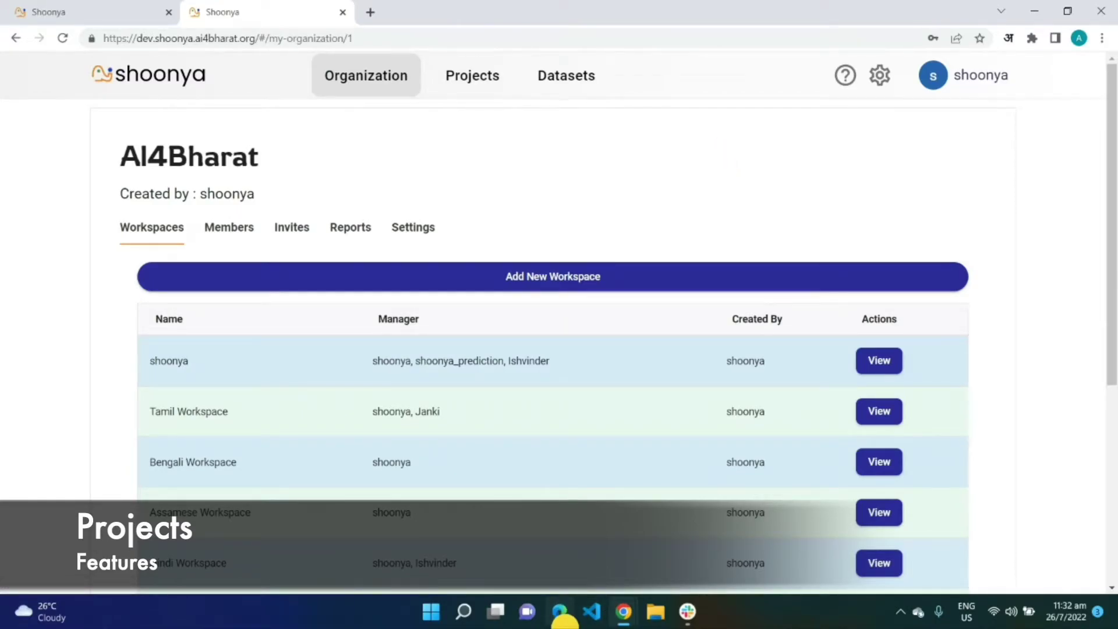
# - Start a new annotation project titled 'Test English to Assamese Project', with the title pasted as its description
pyautogui.click(558, 611)
pyautogui.click(879, 361)
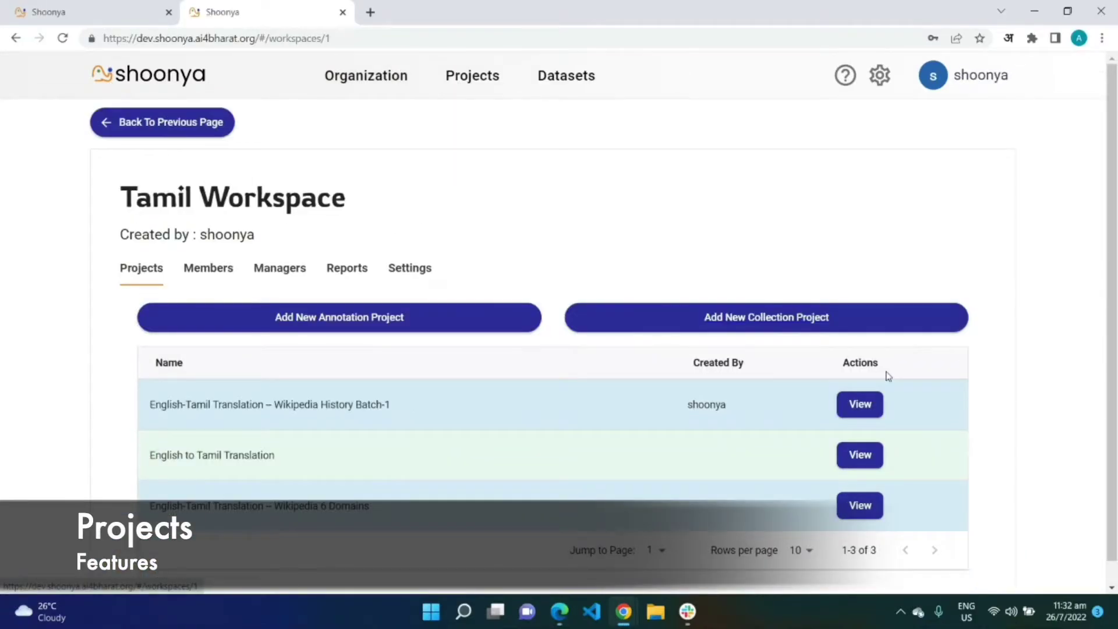
pyautogui.scroll(-1, 439, 285)
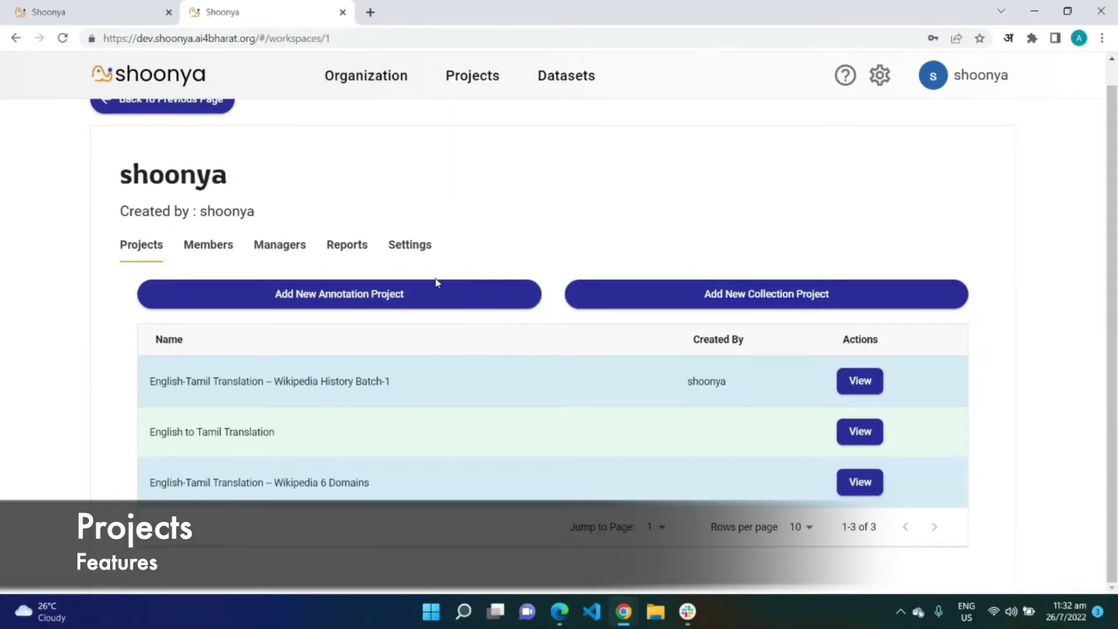
pyautogui.click(390, 301)
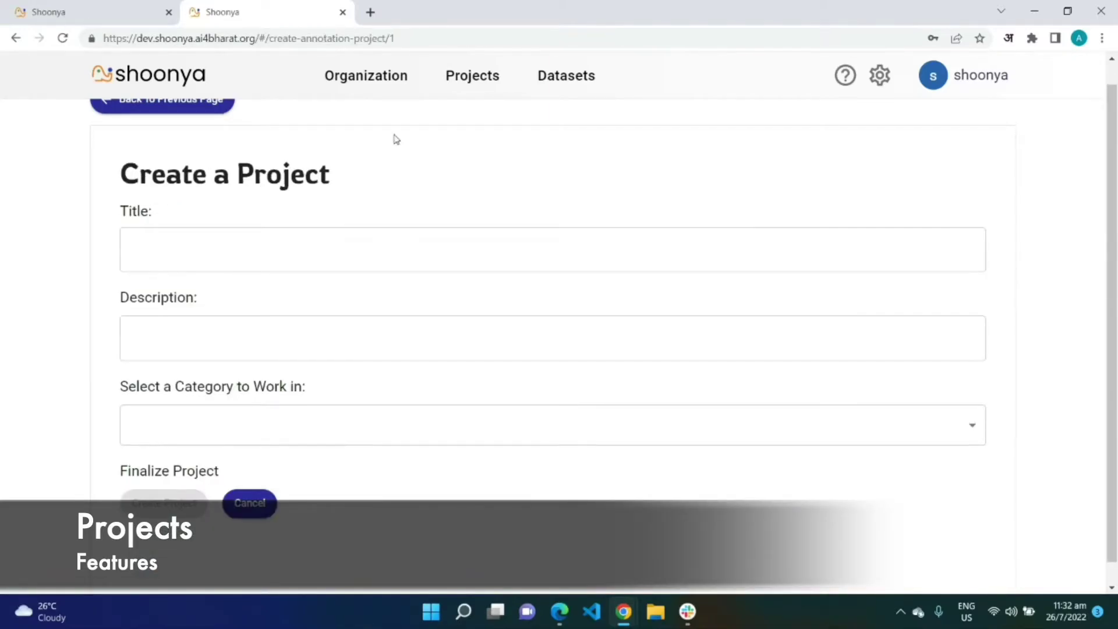
pyautogui.scroll(-1, 1113, 174)
pyautogui.click(180, 243)
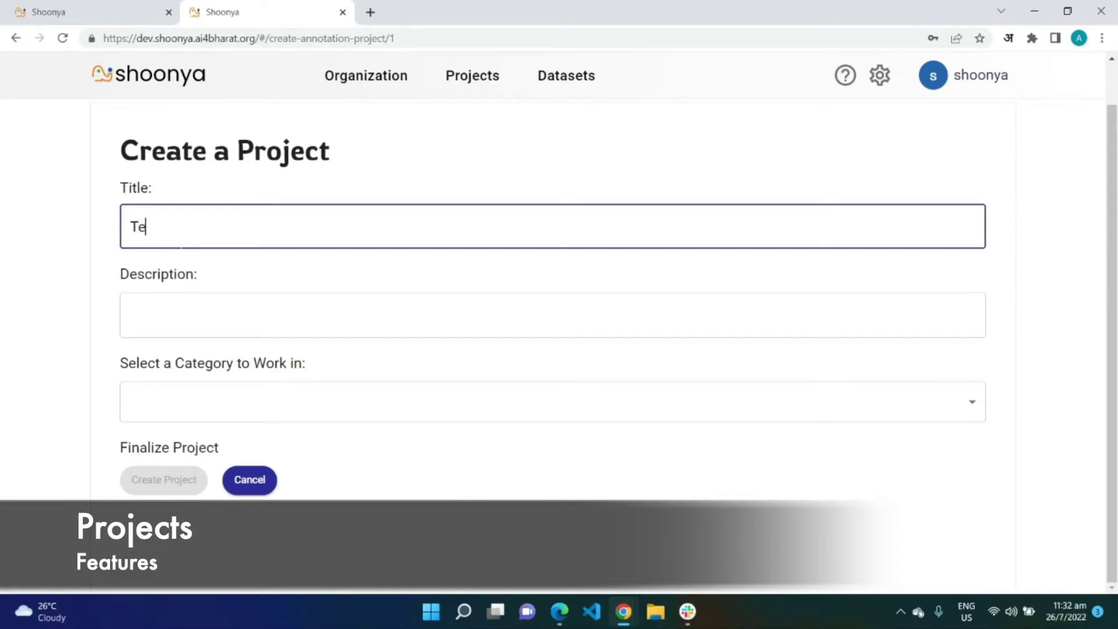
pyautogui.write('Test English to Assamese')
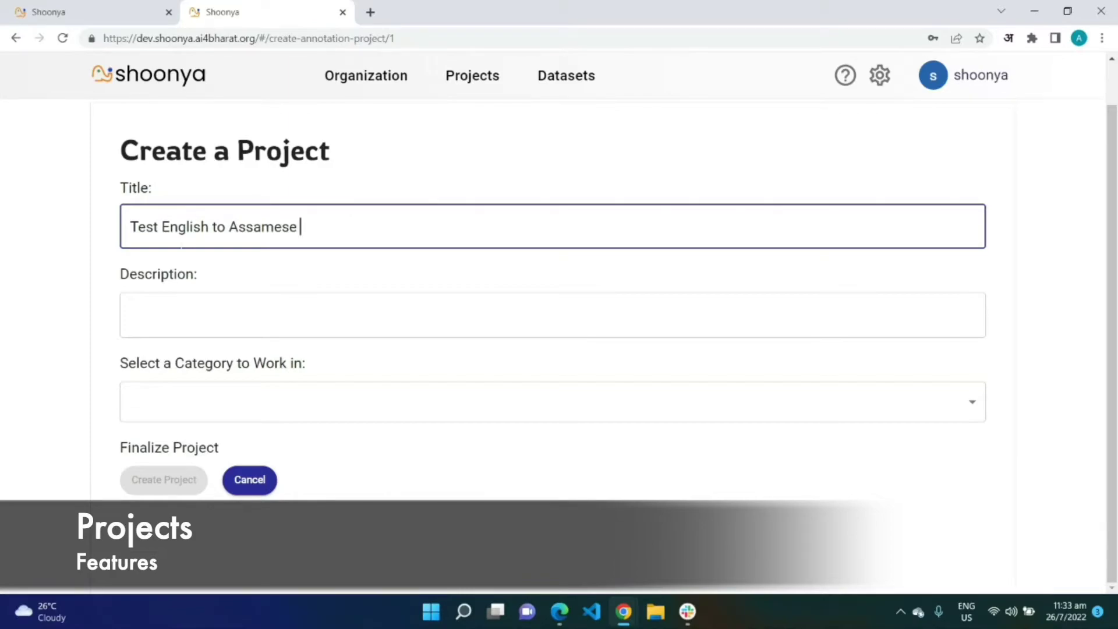
pyautogui.moveTo(350, 226); pyautogui.dragTo(52, 199)
pyautogui.hotkey('ctrl', 'c')
pyautogui.click(167, 323)
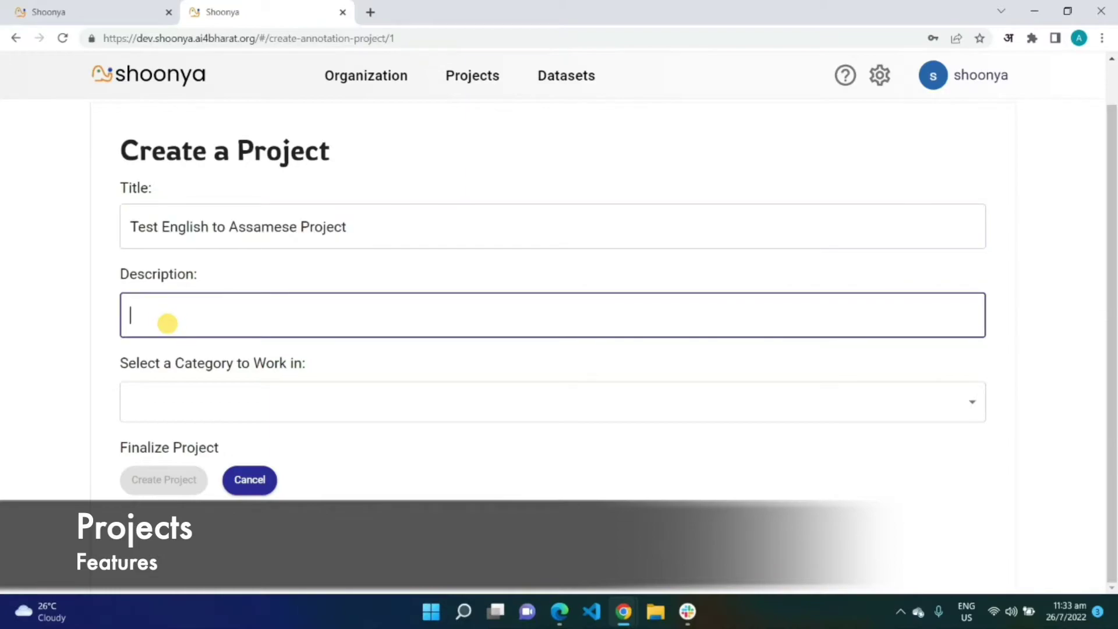
pyautogui.hotkey('ctrl', 'v')
# - Set the category to Translation, type ContextualTranslationEditing, and languages English to Assamese
pyautogui.click(449, 404)
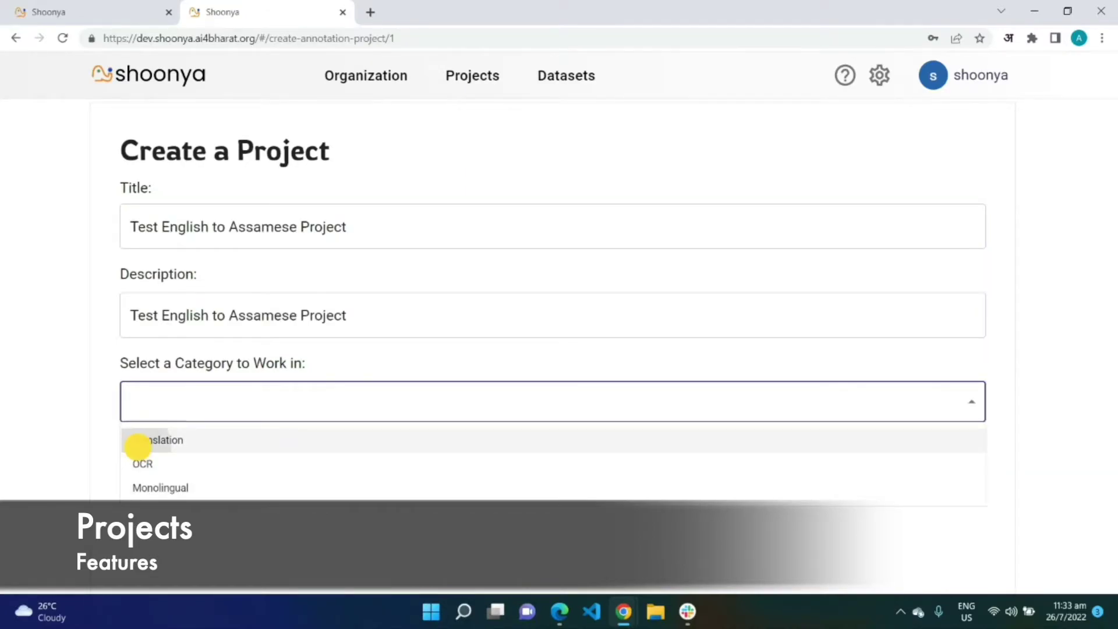
pyautogui.click(137, 445)
pyautogui.moveTo(1112, 207); pyautogui.dragTo(1112, 409)
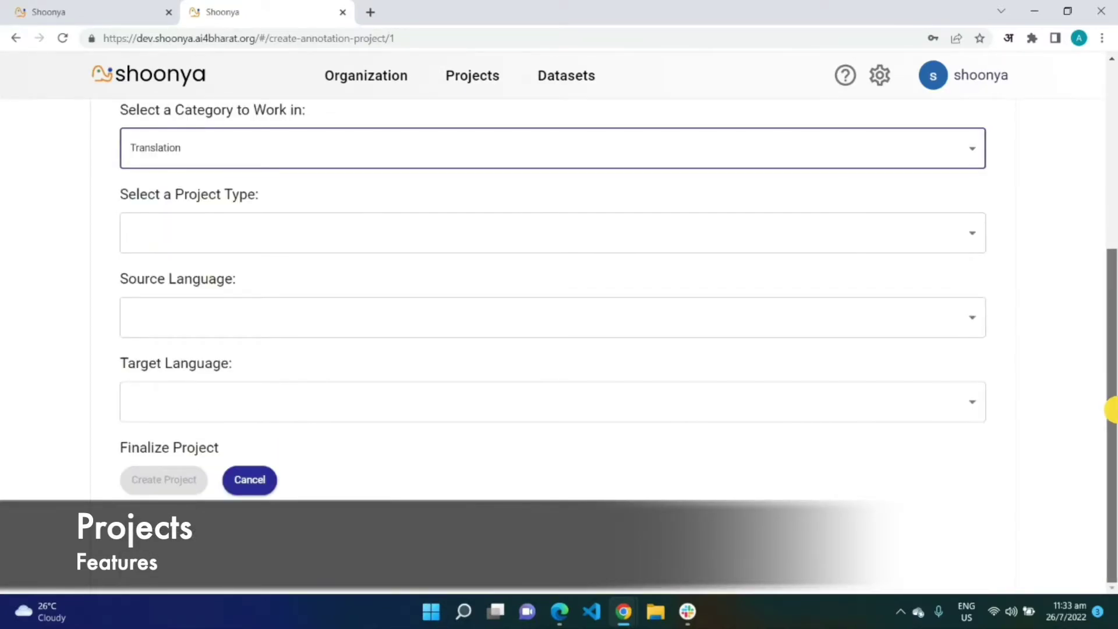
pyautogui.click(291, 248)
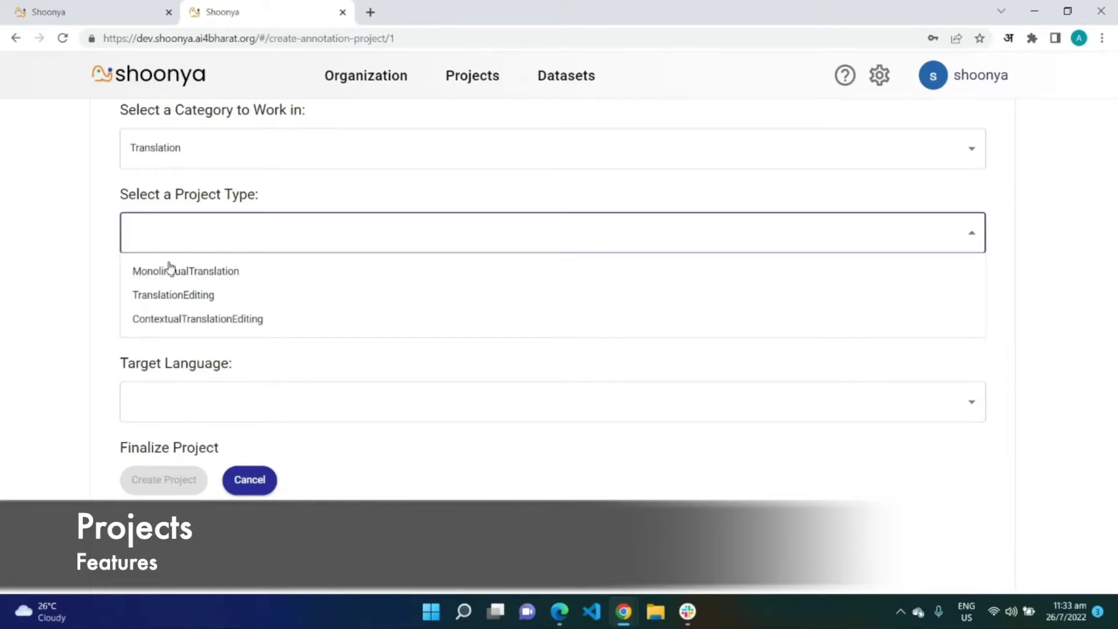
pyautogui.click(179, 318)
pyautogui.click(340, 320)
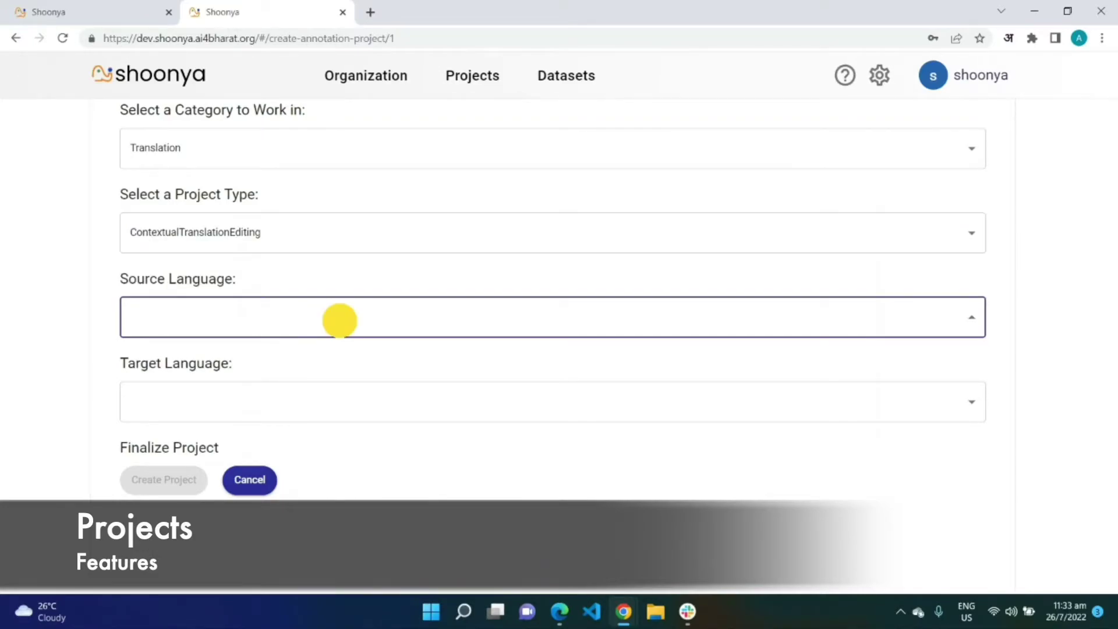
pyautogui.click(213, 82)
pyautogui.click(384, 418)
pyautogui.click(339, 110)
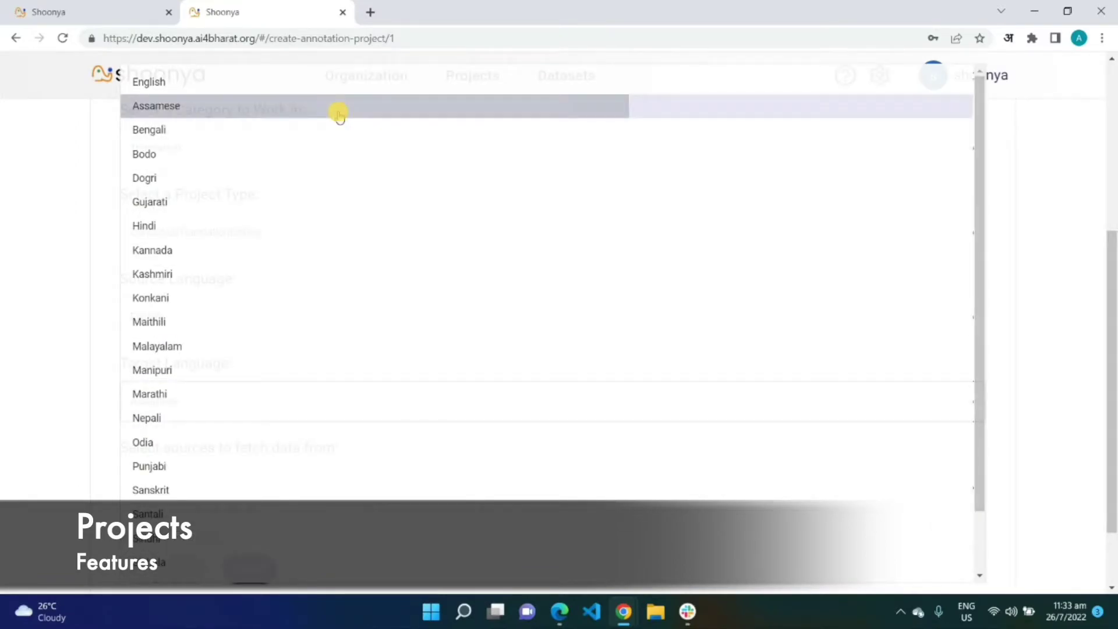
# - Choose English-Assamese CTE Data as the project's data source
pyautogui.scroll(-2, 1098, 411)
pyautogui.click(474, 413)
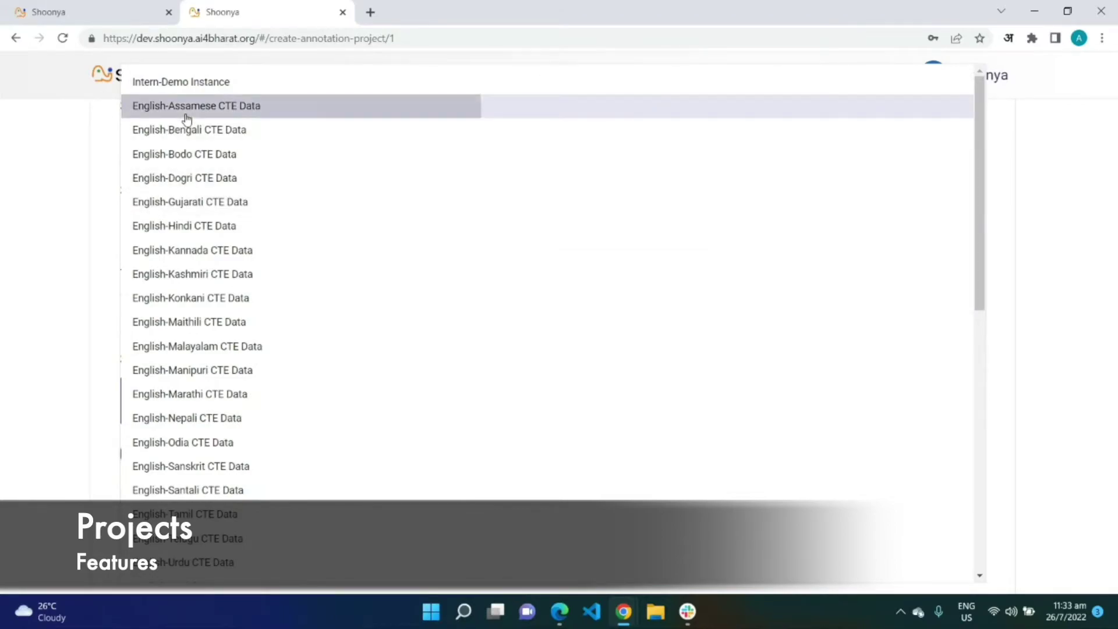
pyautogui.click(1011, 297)
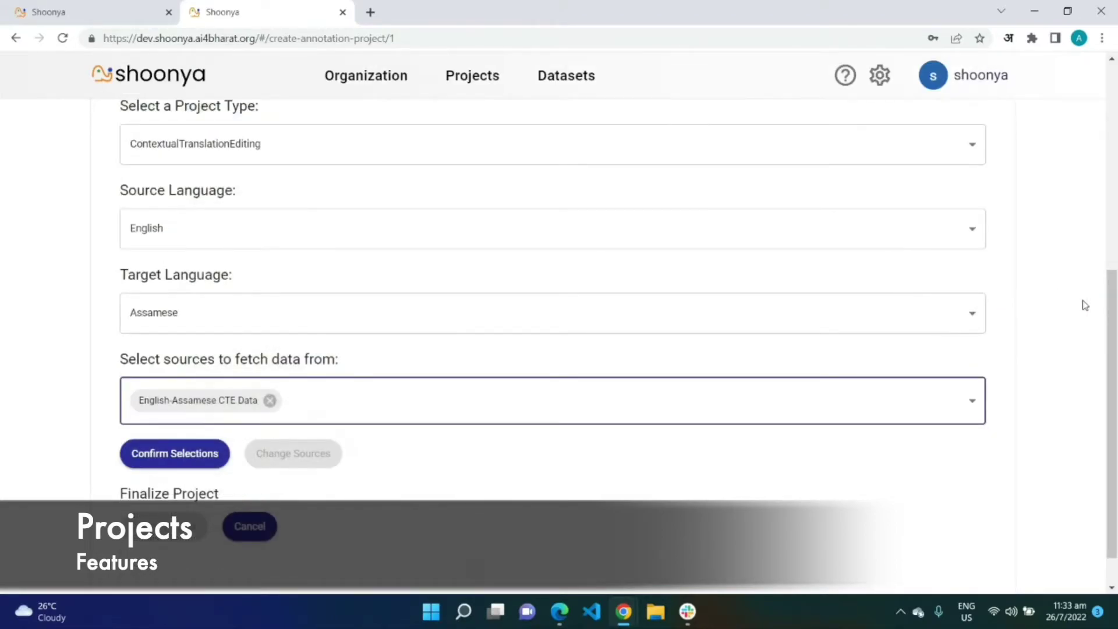
# - Confirm the English-Assamese CTE Data source selection
pyautogui.rightClick(1105, 461)
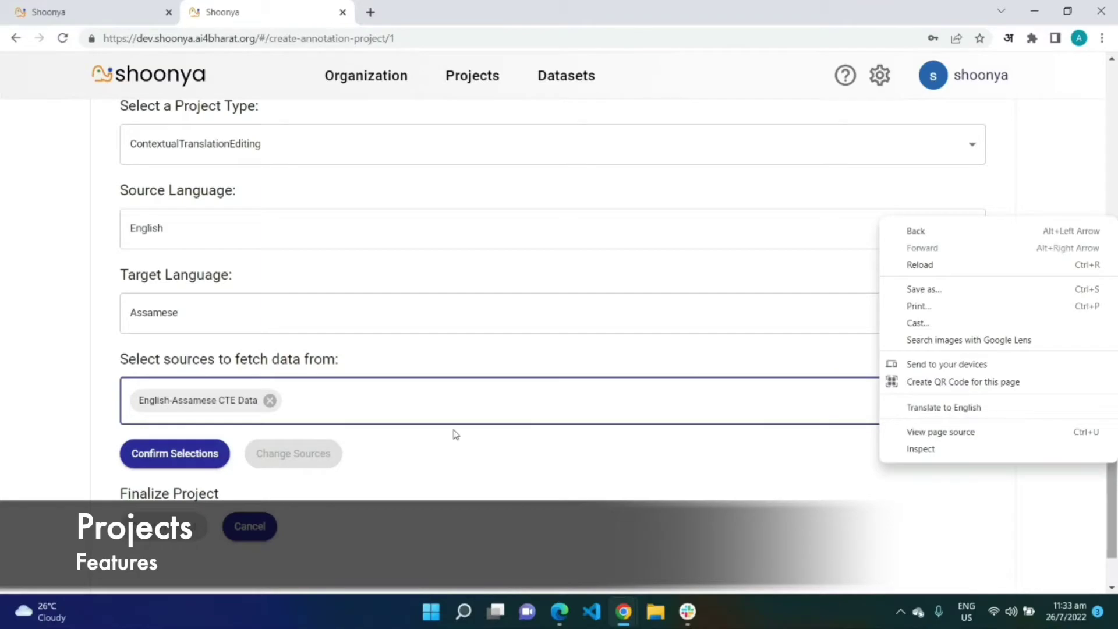
pyautogui.click(181, 457)
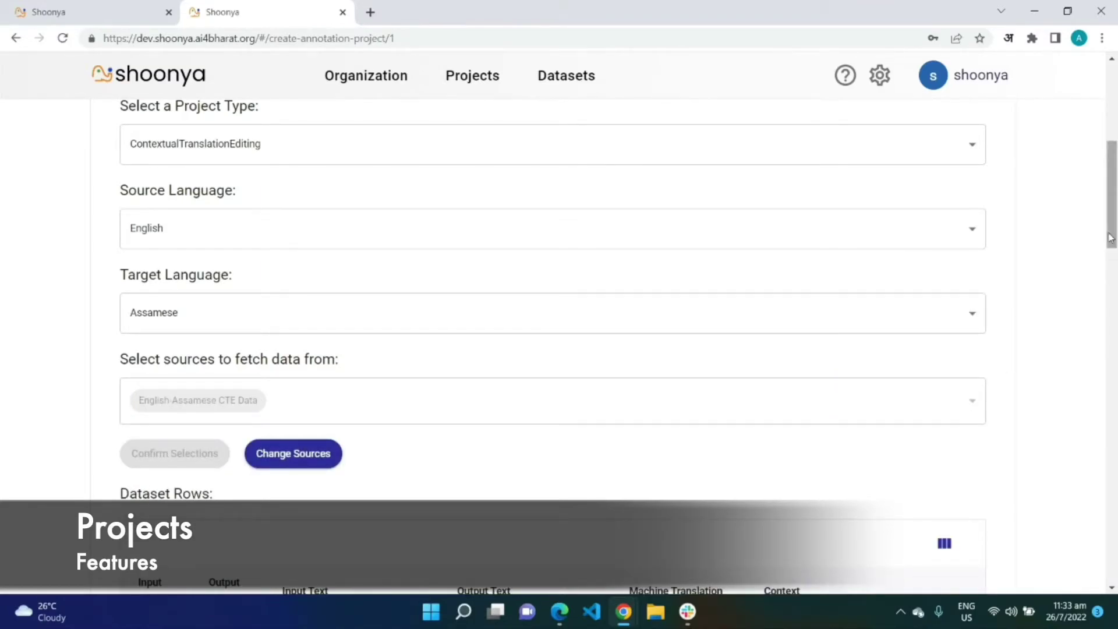
pyautogui.moveTo(1113, 232); pyautogui.dragTo(1110, 560)
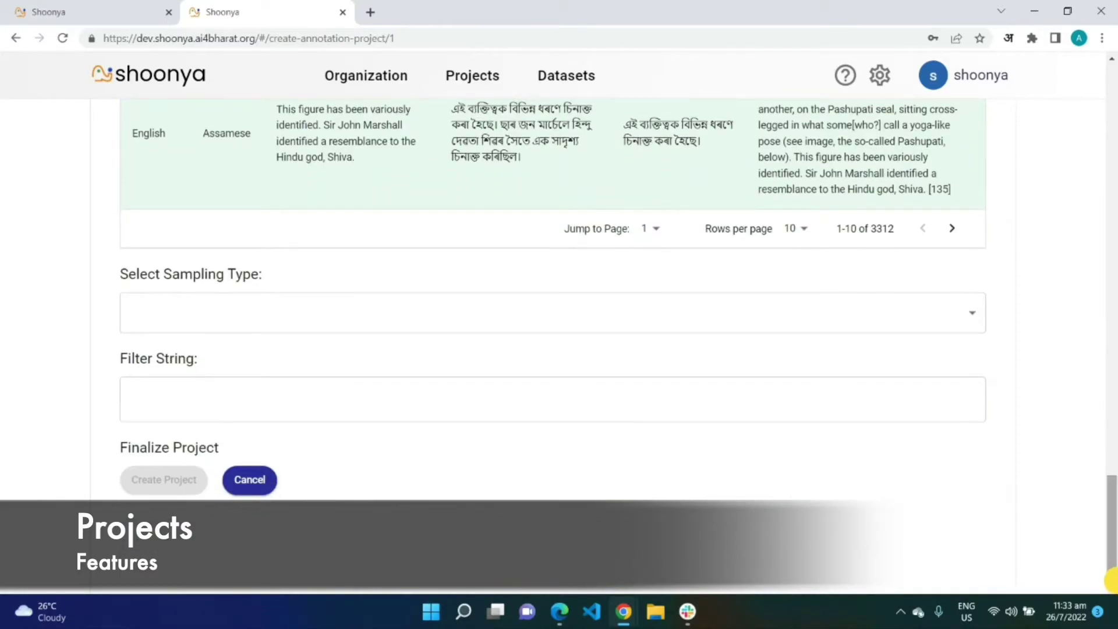
# - Try Random and Batch sampling, then settle on Full sampling
pyautogui.click(412, 325)
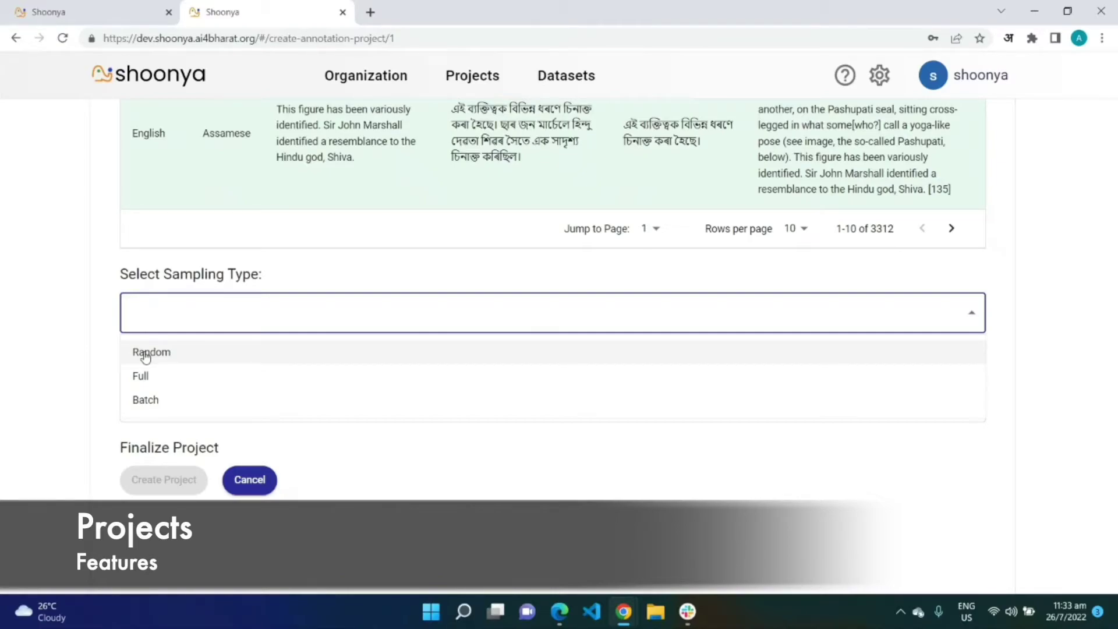
pyautogui.click(145, 356)
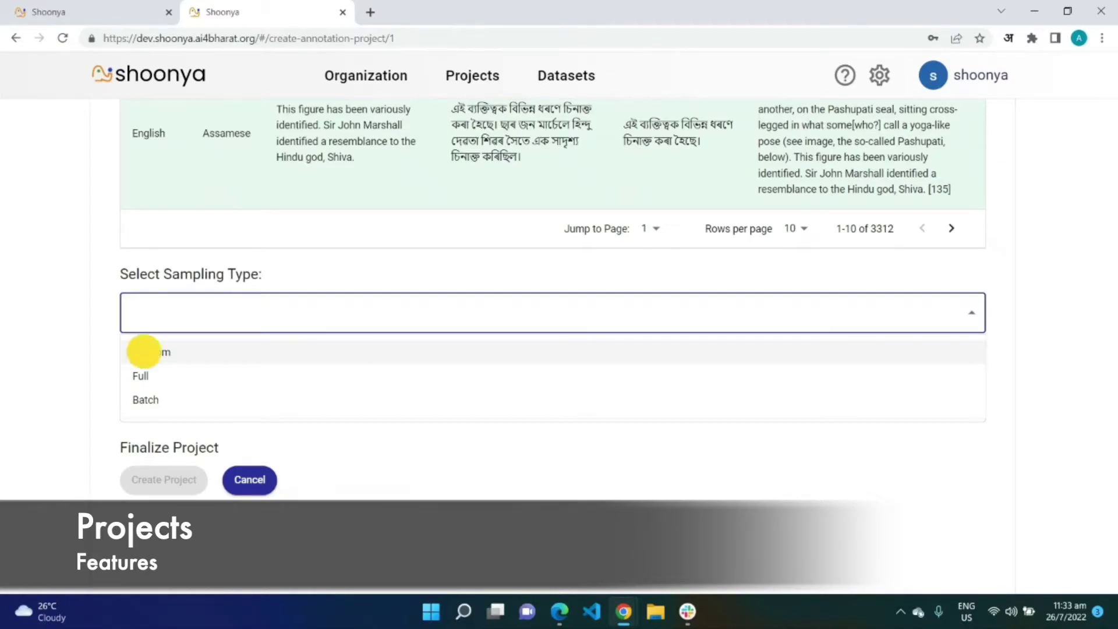
pyautogui.click(183, 325)
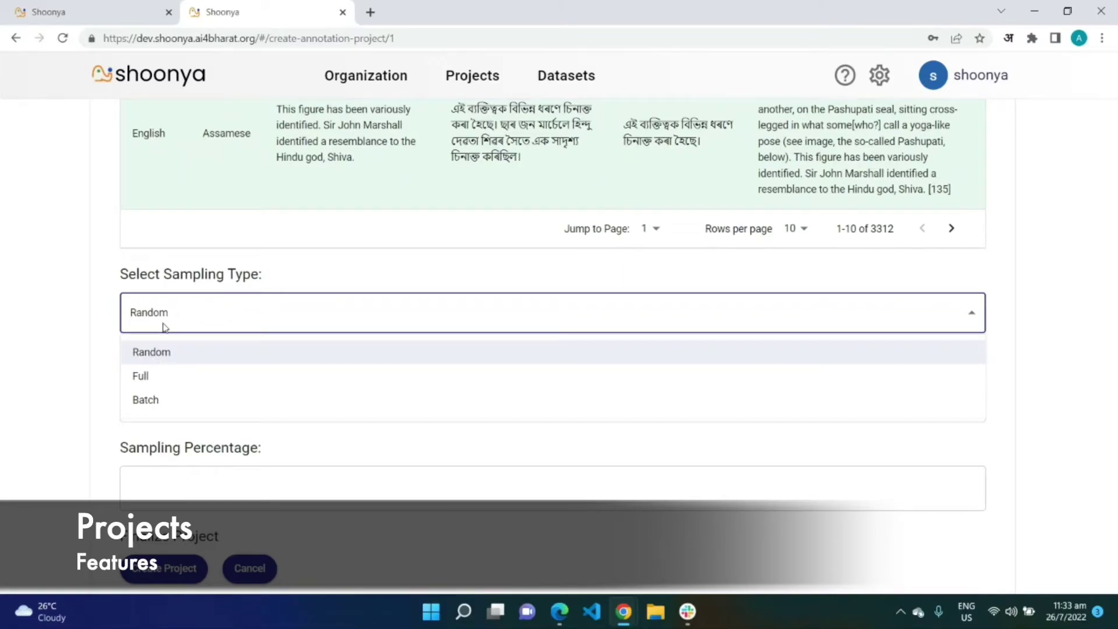
pyautogui.click(147, 400)
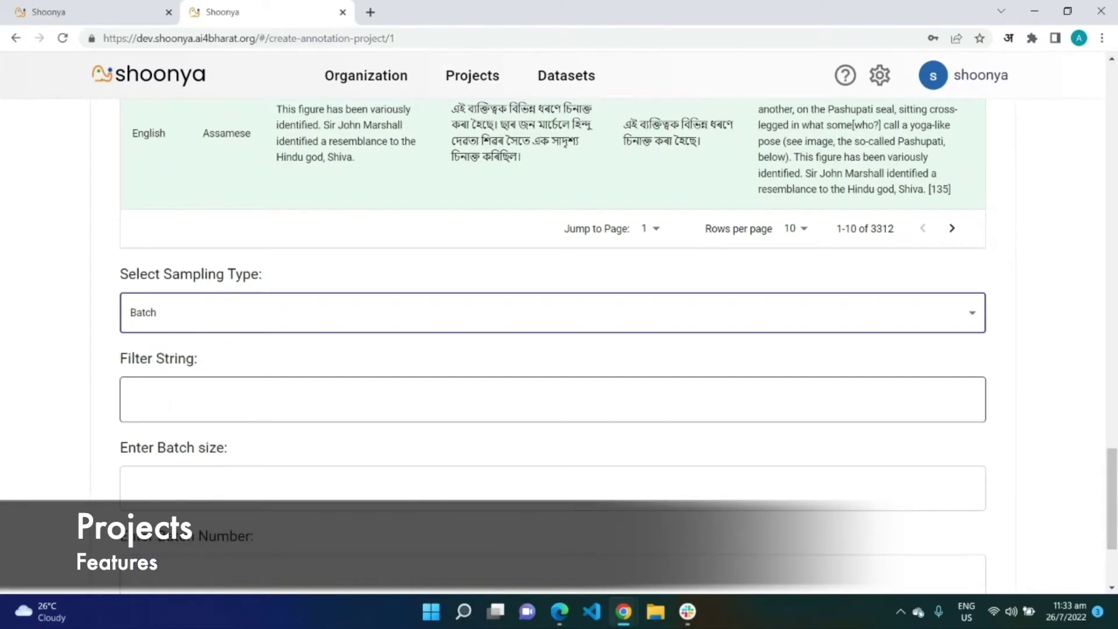
pyautogui.scroll(-3, 390, 367)
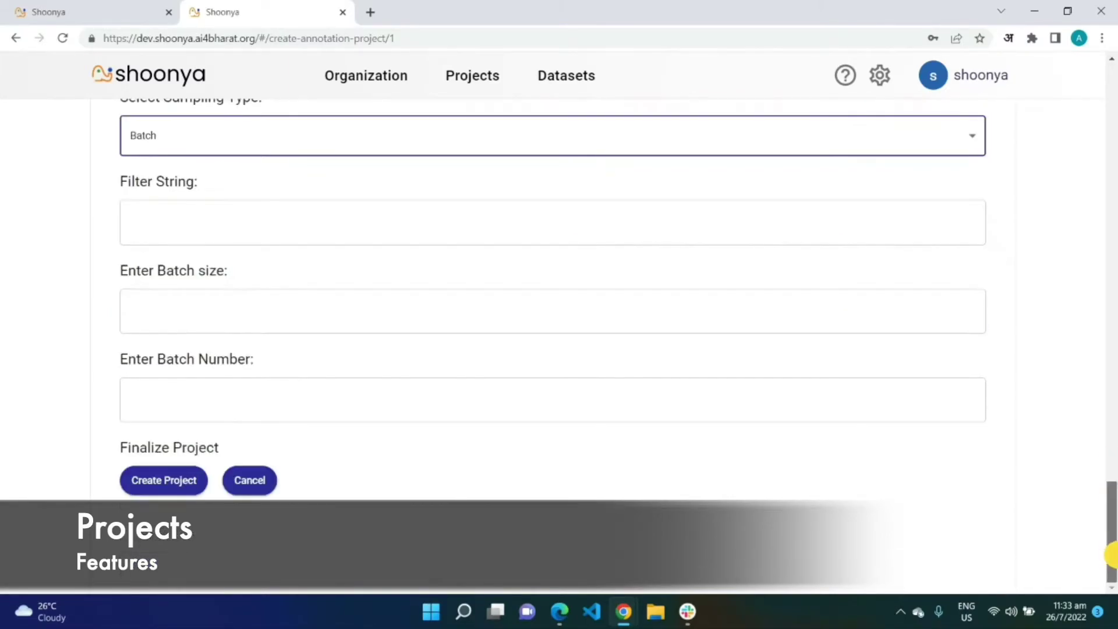
pyautogui.click(344, 154)
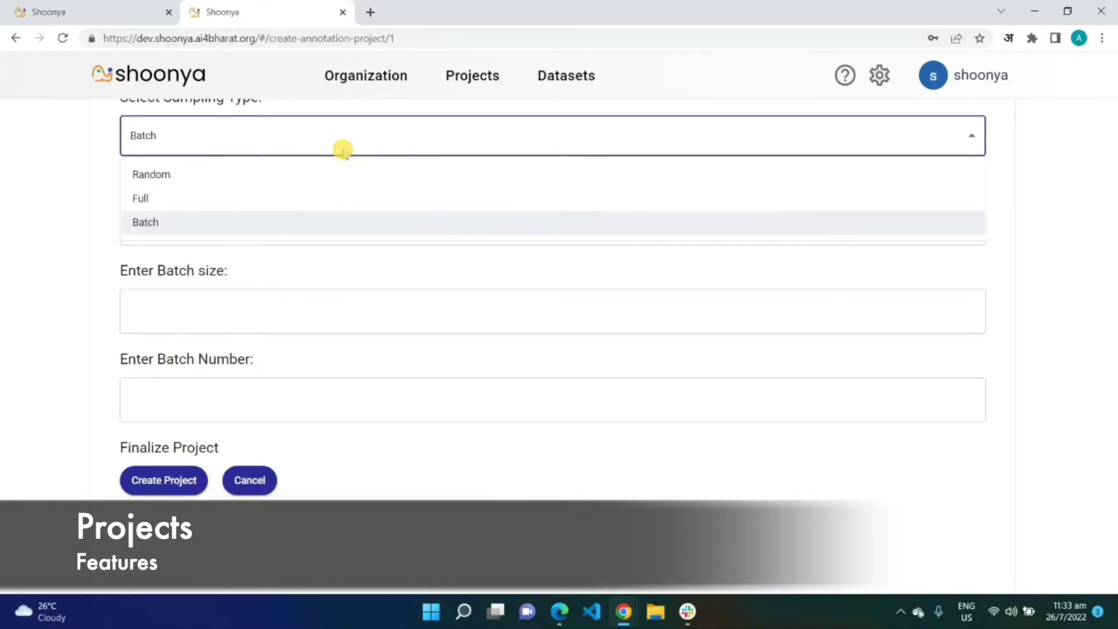
pyautogui.click(232, 197)
# - Highlight the 3312 total dataset rows and create the project
pyautogui.moveTo(1109, 489); pyautogui.dragTo(1097, 460)
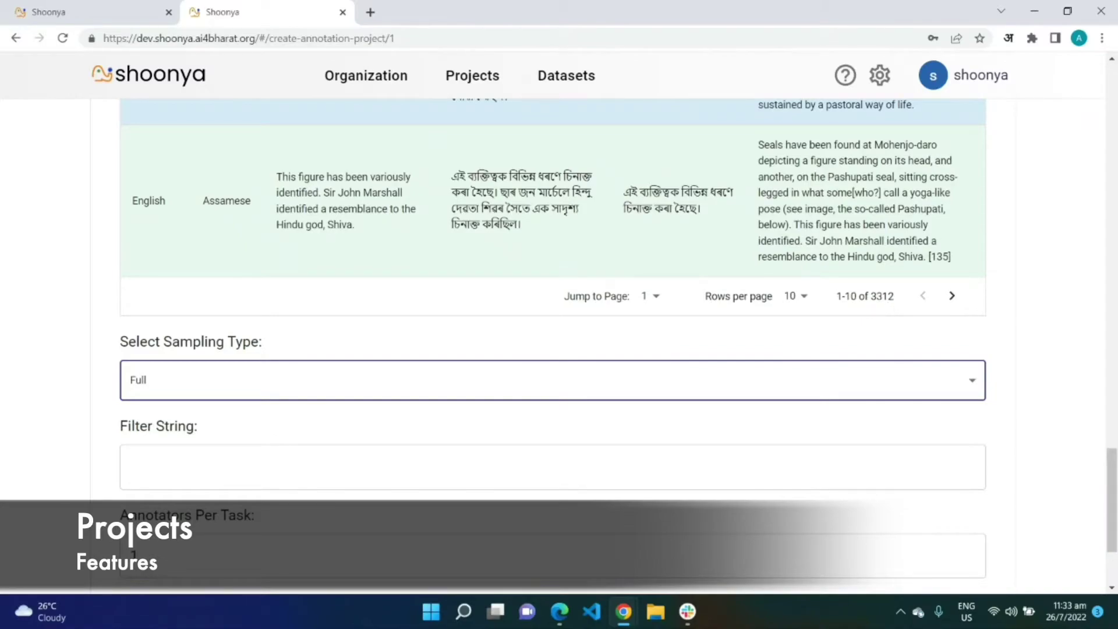
pyautogui.doubleClick(881, 296)
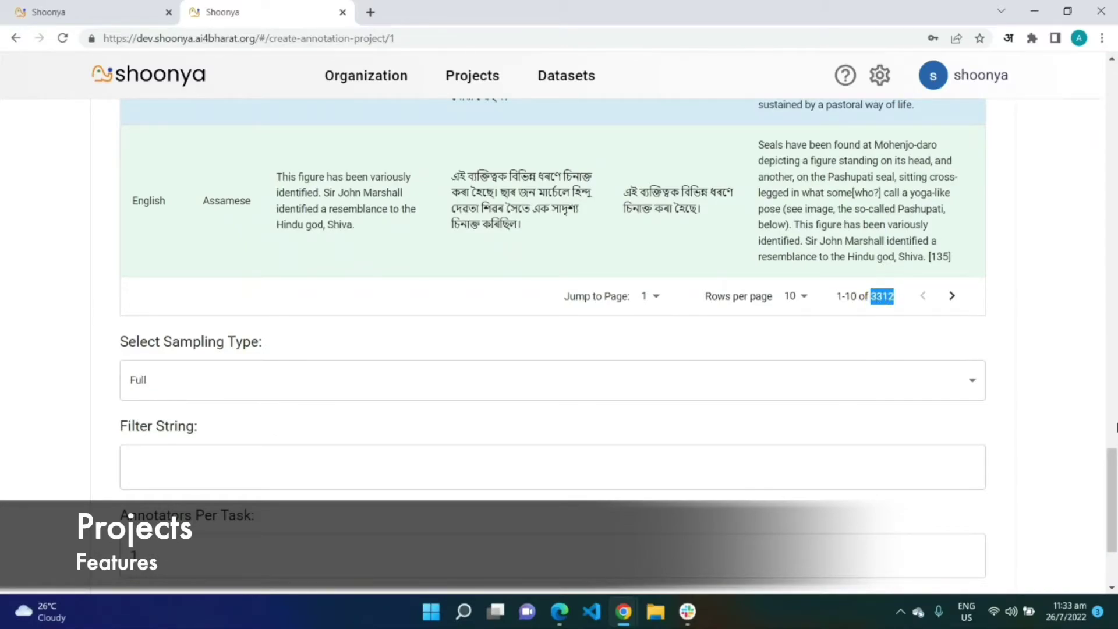
pyautogui.scroll(-3, 1113, 477)
pyautogui.click(196, 489)
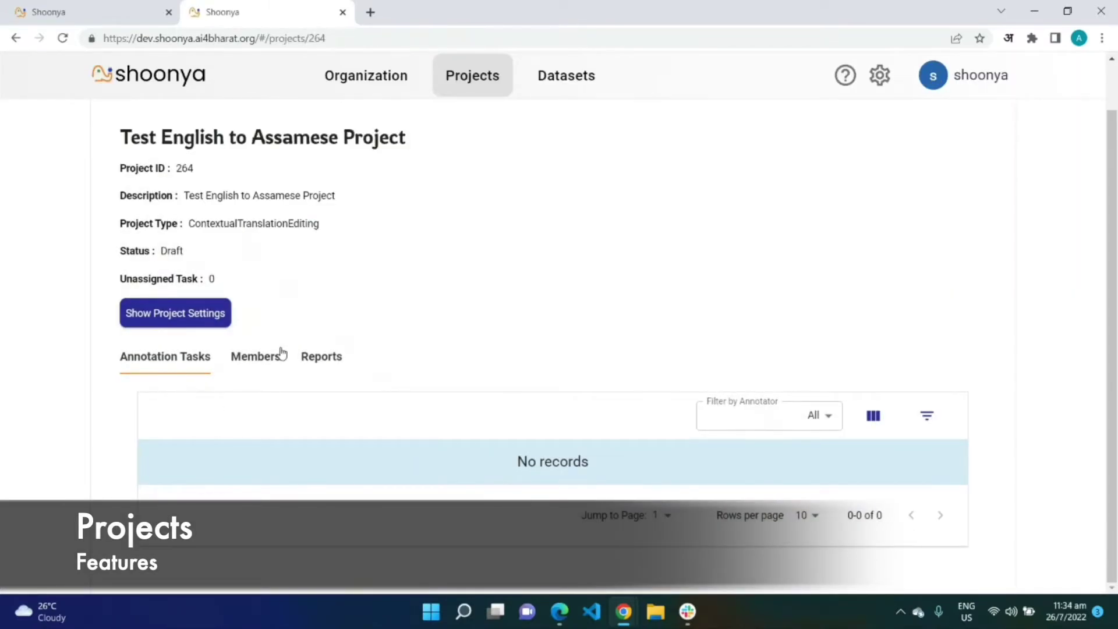
# - Add a test annotator as a member of the project
pyautogui.click(277, 361)
pyautogui.click(606, 412)
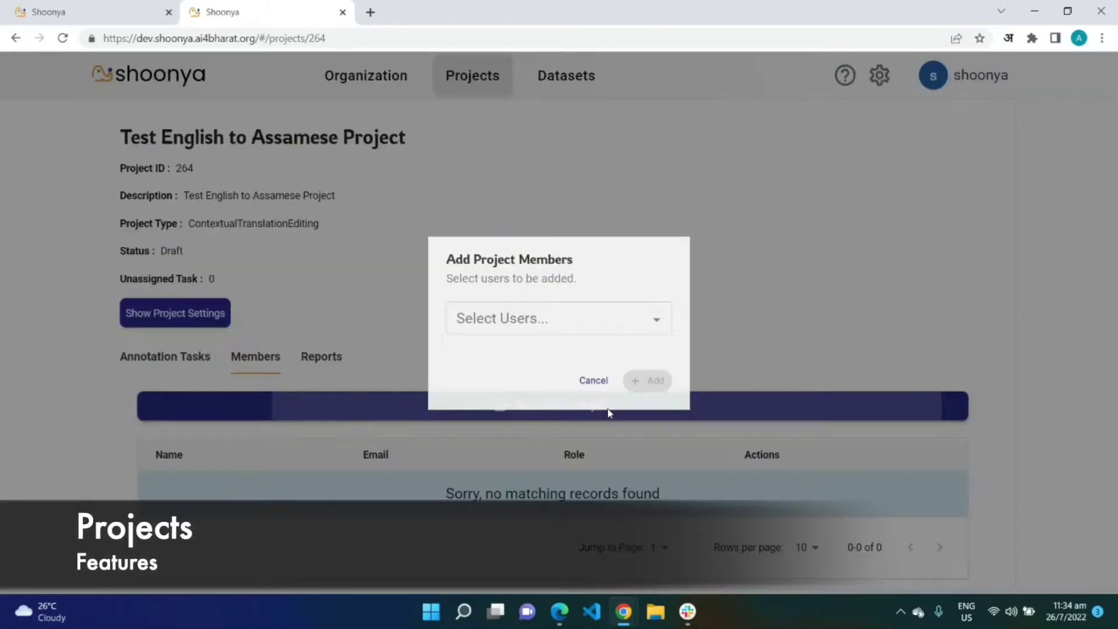
pyautogui.click(571, 324)
pyautogui.click(512, 387)
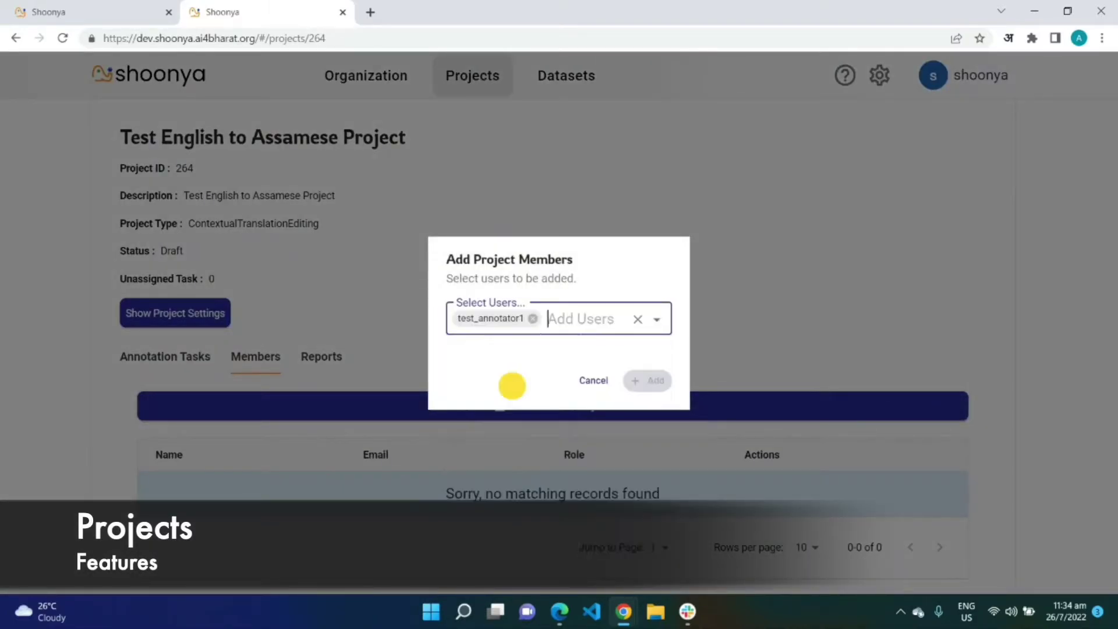
pyautogui.click(591, 316)
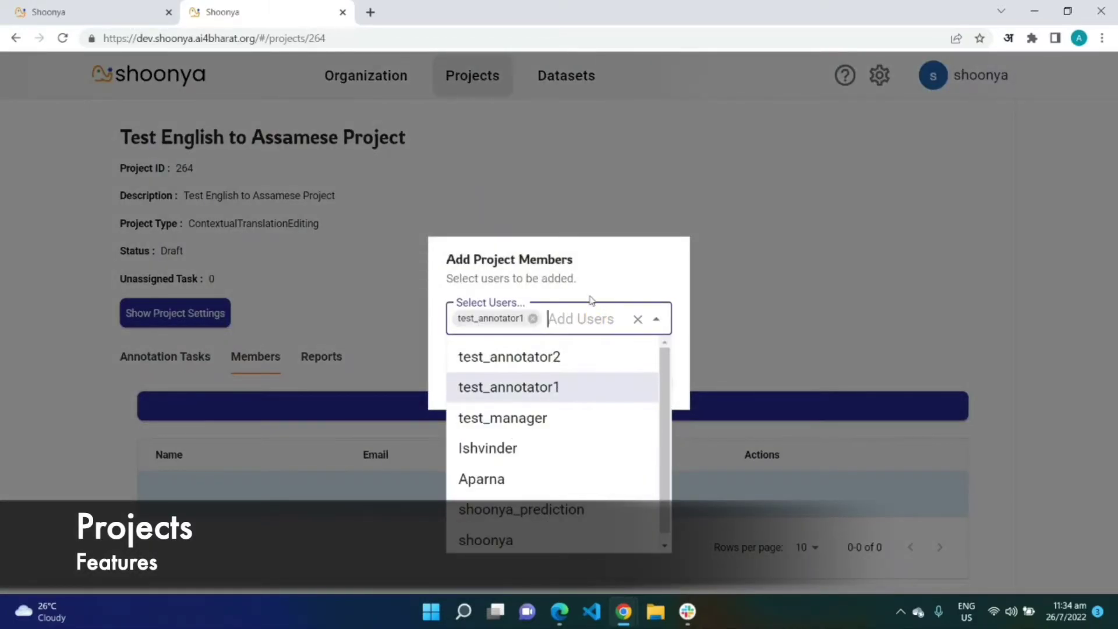
pyautogui.click(597, 277)
pyautogui.click(652, 381)
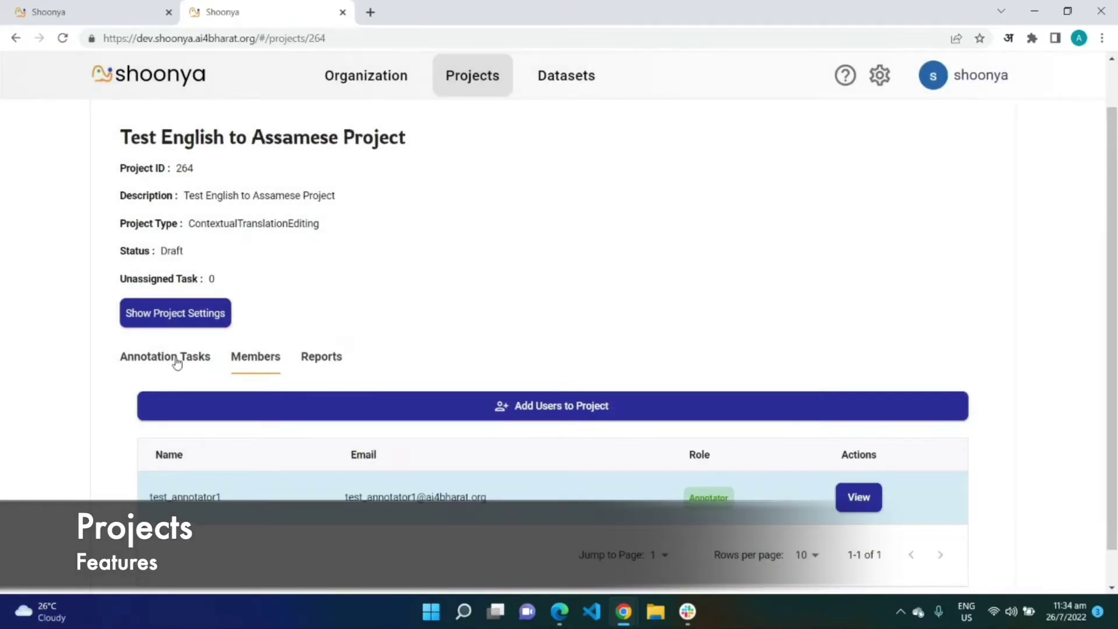
# - Look over the project's annotation tasks and reports, then go to its settings page
pyautogui.click(175, 357)
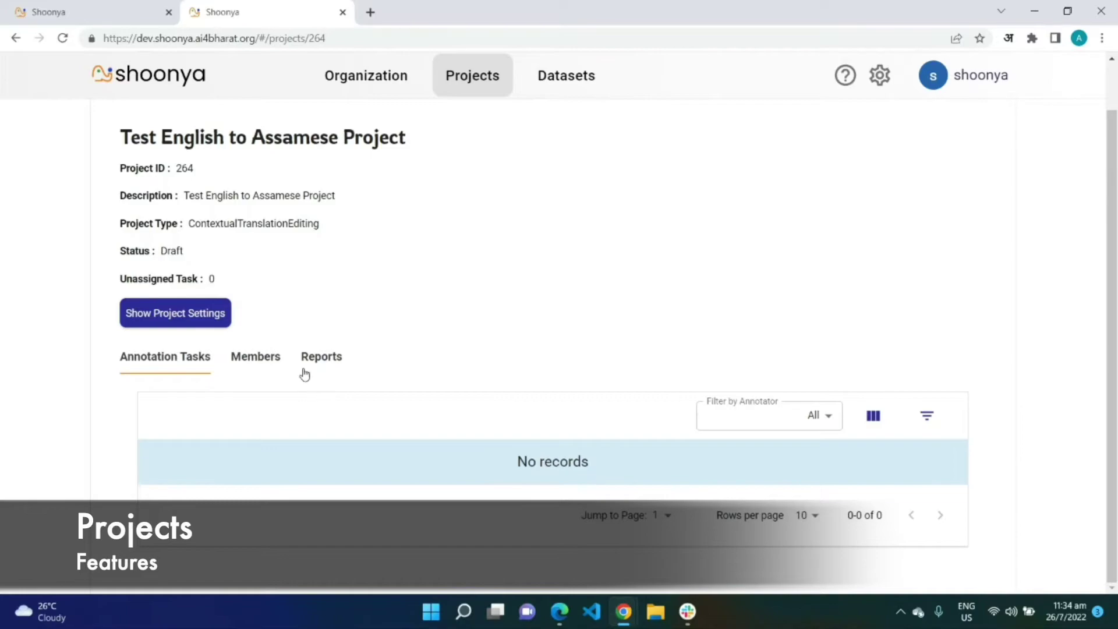
pyautogui.click(304, 372)
pyautogui.click(182, 321)
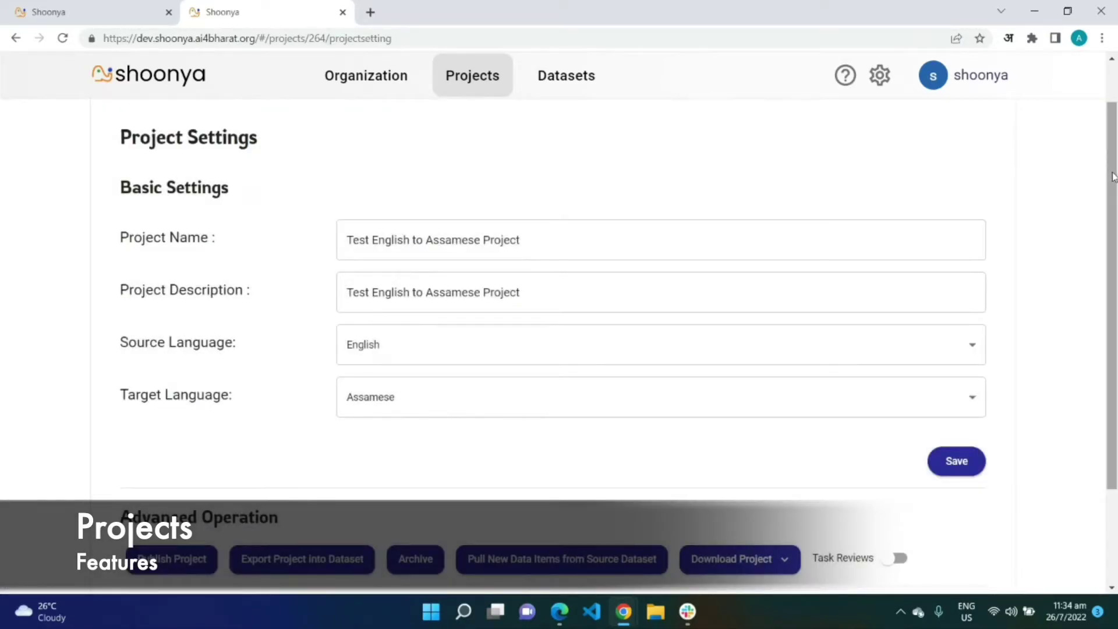
# - Switch on Task Reviews in Advanced Operation, then go back to the project's task list
pyautogui.moveTo(1111, 176); pyautogui.dragTo(1109, 266)
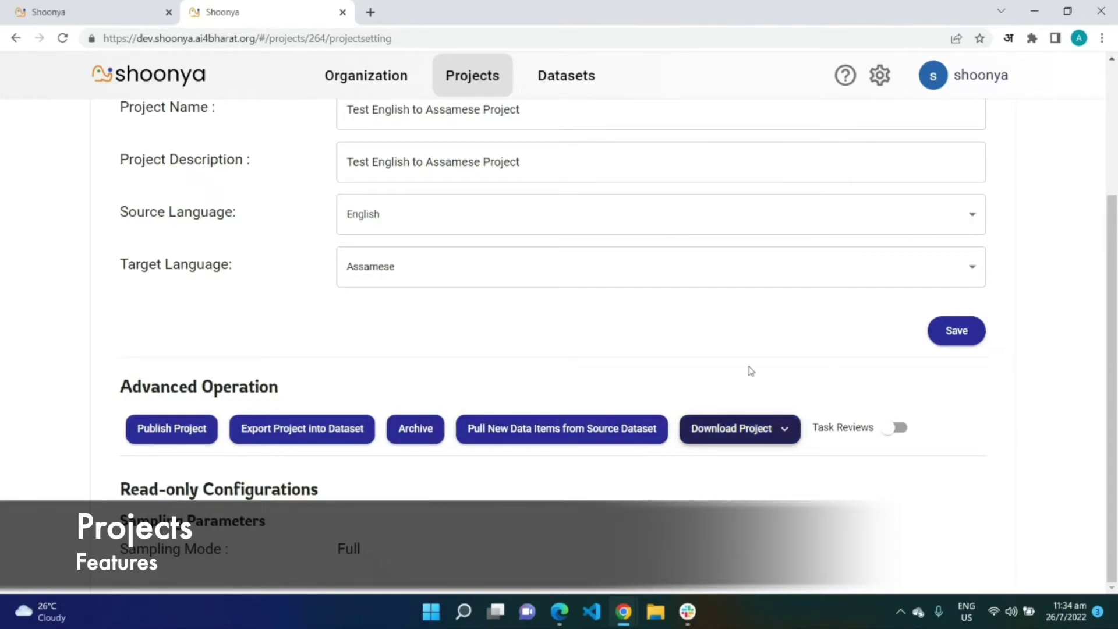
pyautogui.click(900, 428)
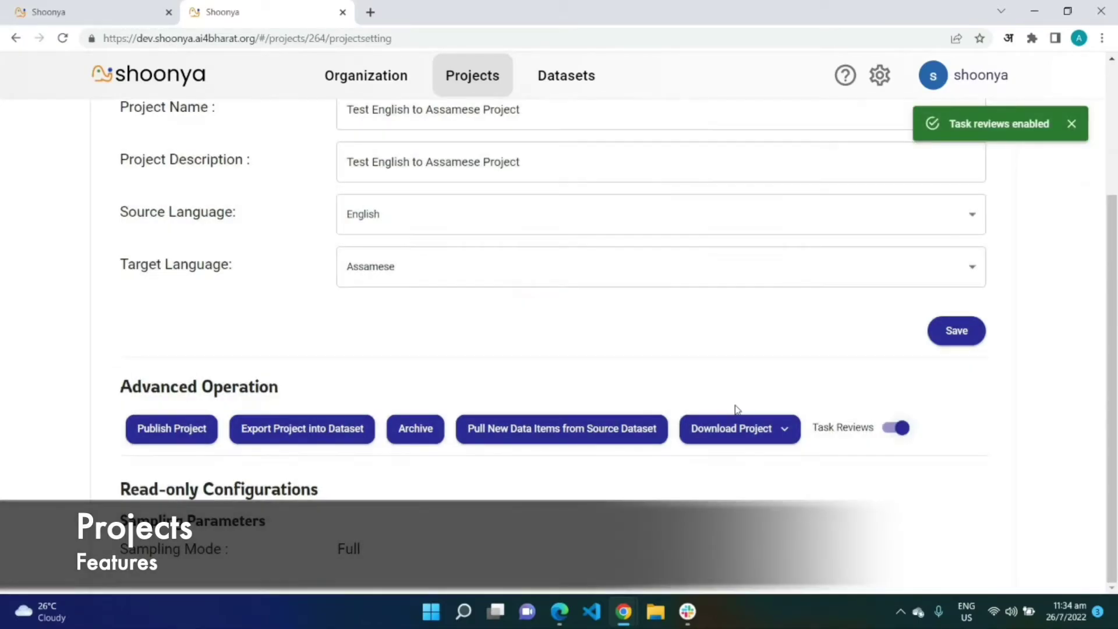
pyautogui.hotkey('alt', 'Left')
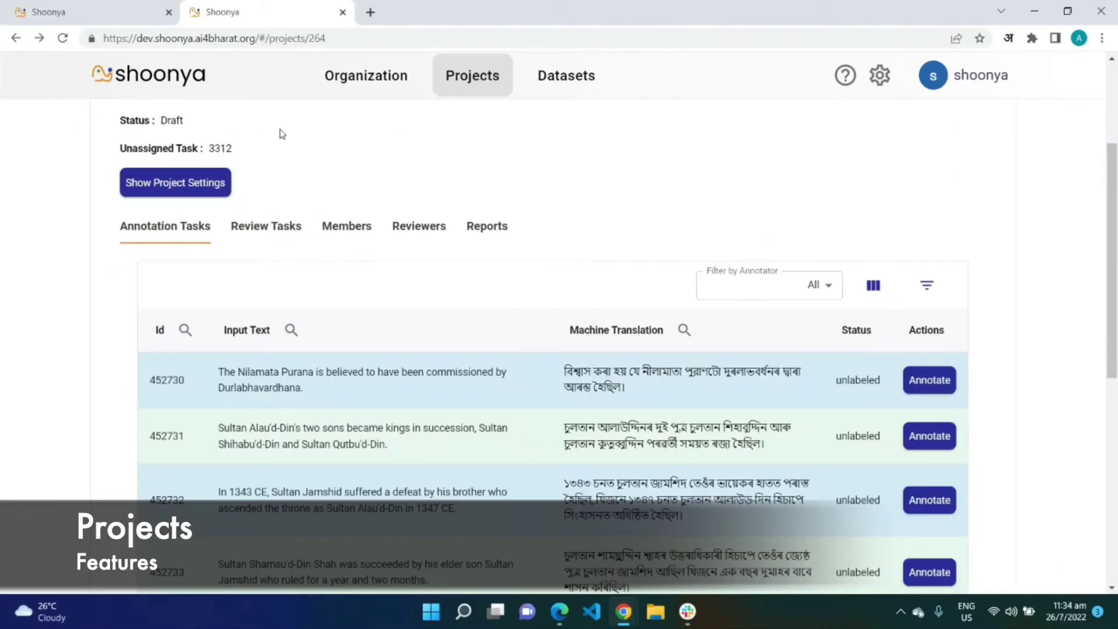
# - Make a test annotator account a reviewer on Project 264, then return to its settings
pyautogui.click(259, 224)
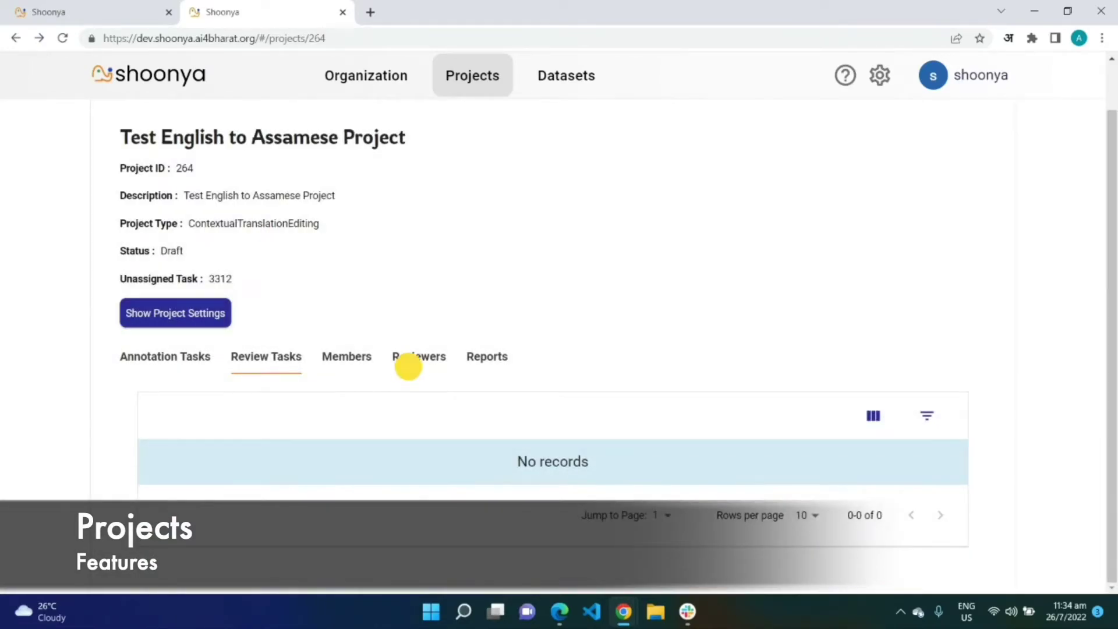
pyautogui.click(408, 366)
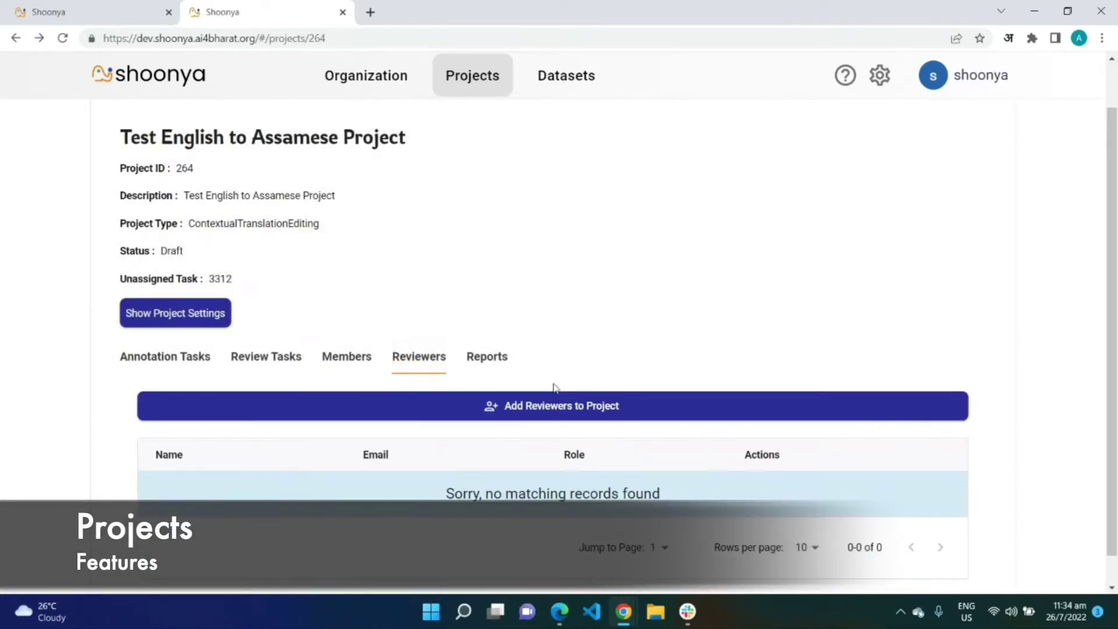
pyautogui.click(553, 399)
pyautogui.click(479, 320)
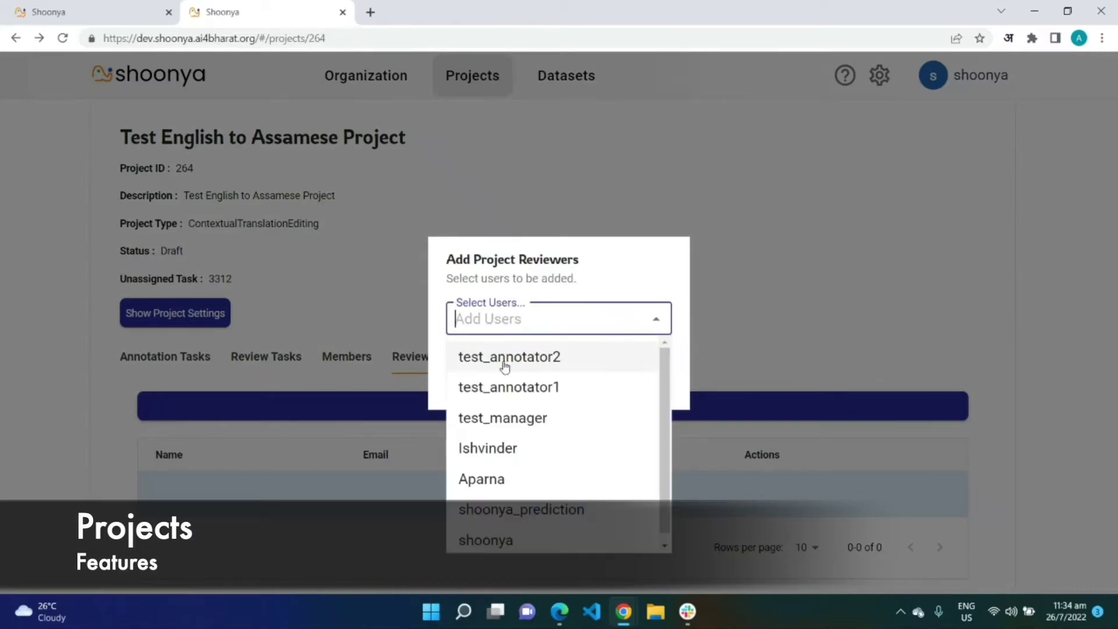
pyautogui.click(506, 358)
pyautogui.click(646, 378)
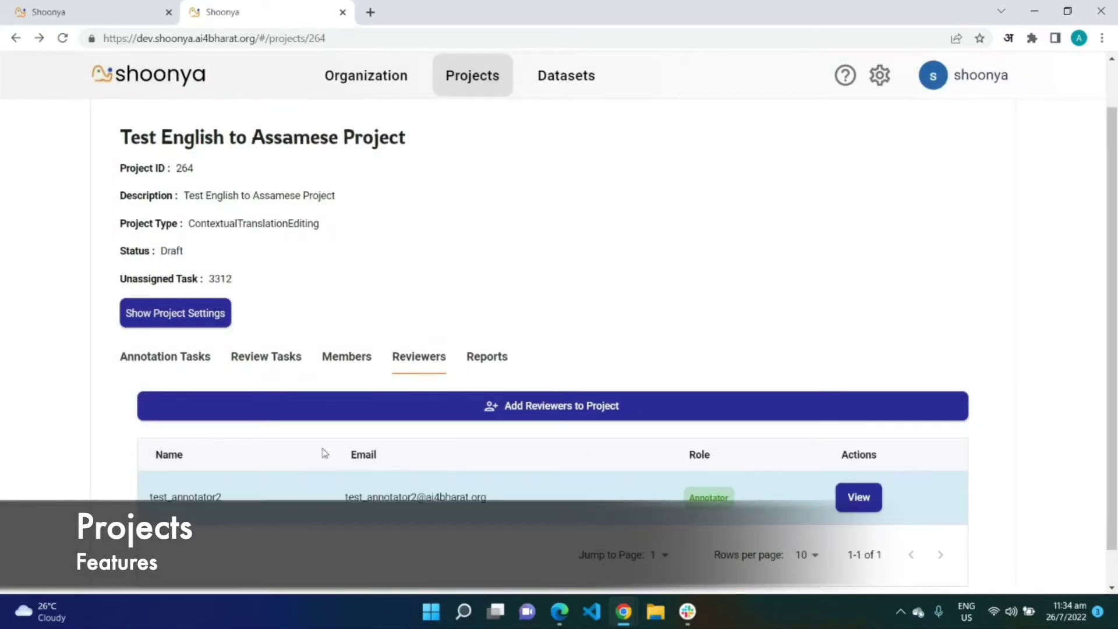
pyautogui.click(197, 309)
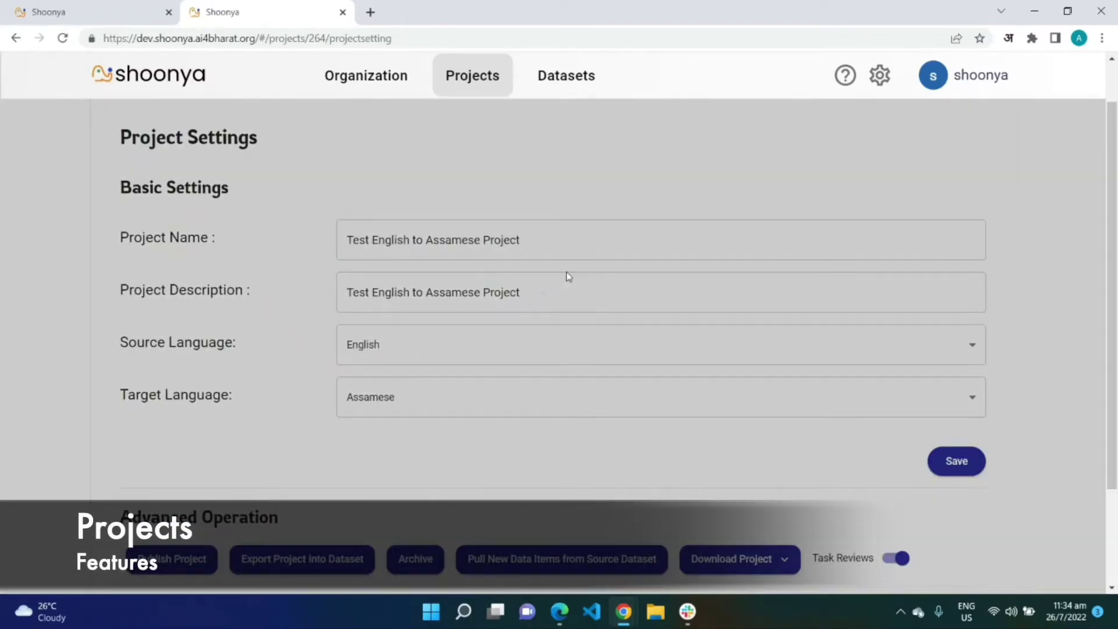
# - Publish Project 264 and switch to the annotator's Edge browser window
pyautogui.scroll(-2, 1114, 229)
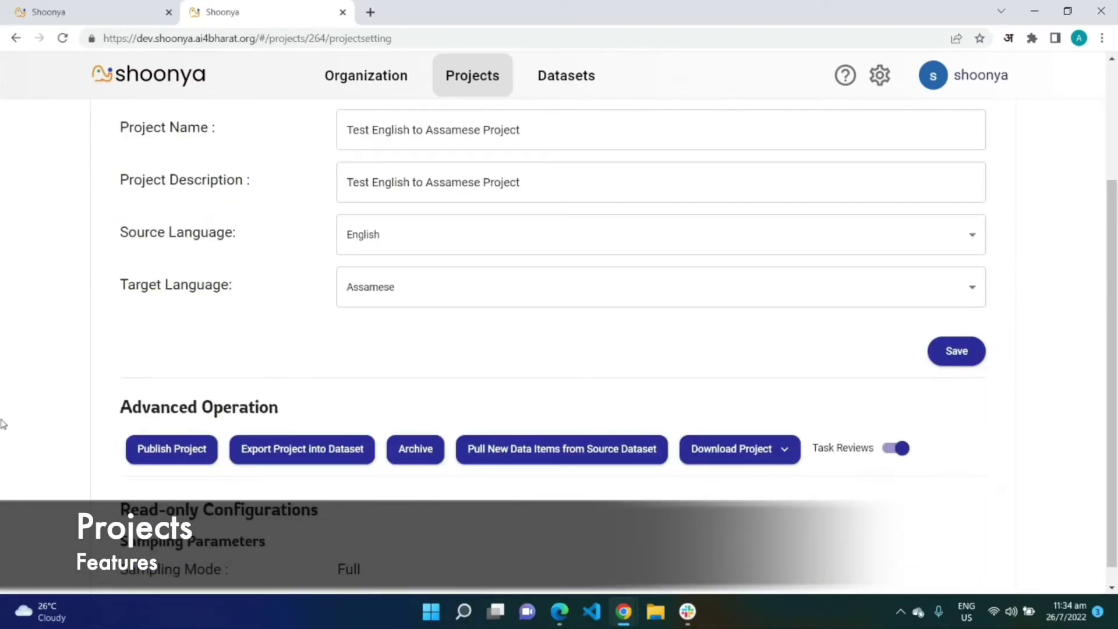
pyautogui.click(141, 449)
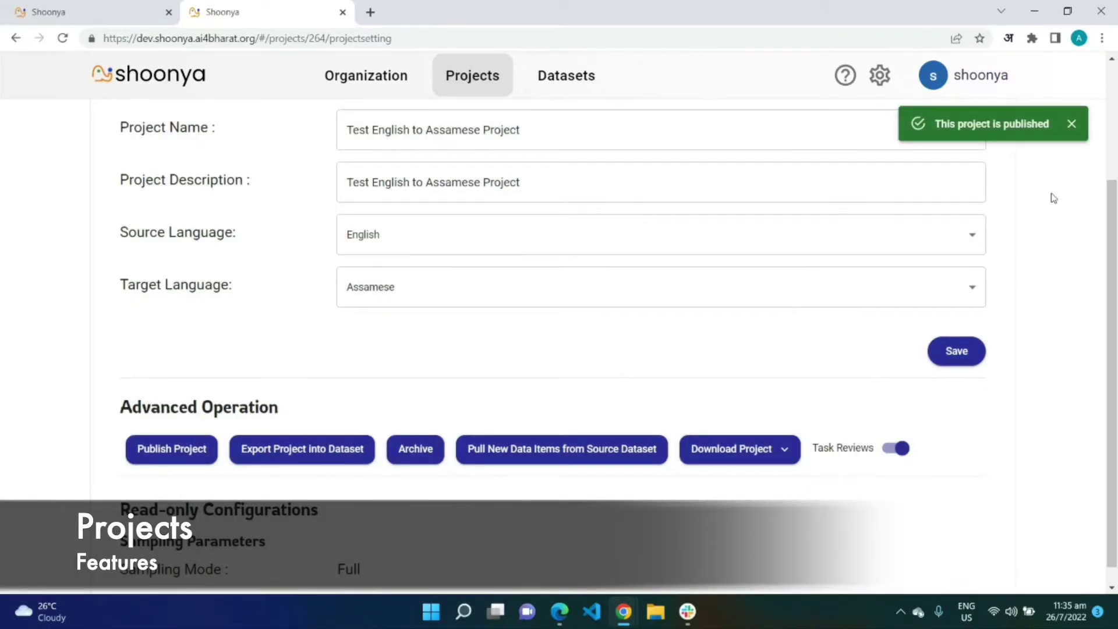
pyautogui.moveTo(1110, 248); pyautogui.dragTo(1109, 112)
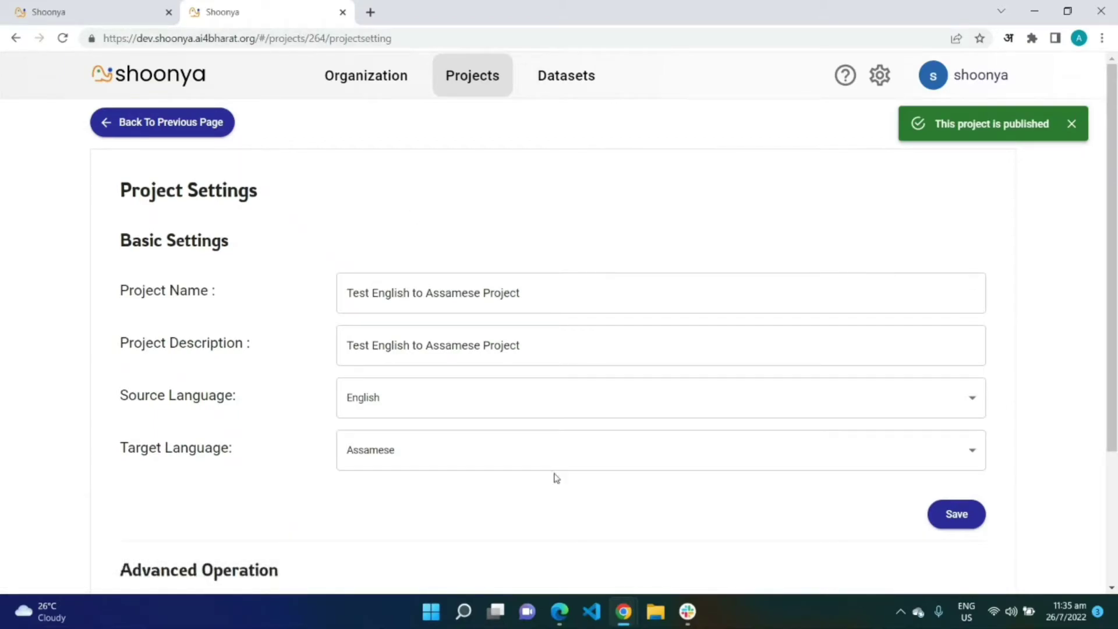
pyautogui.click(558, 618)
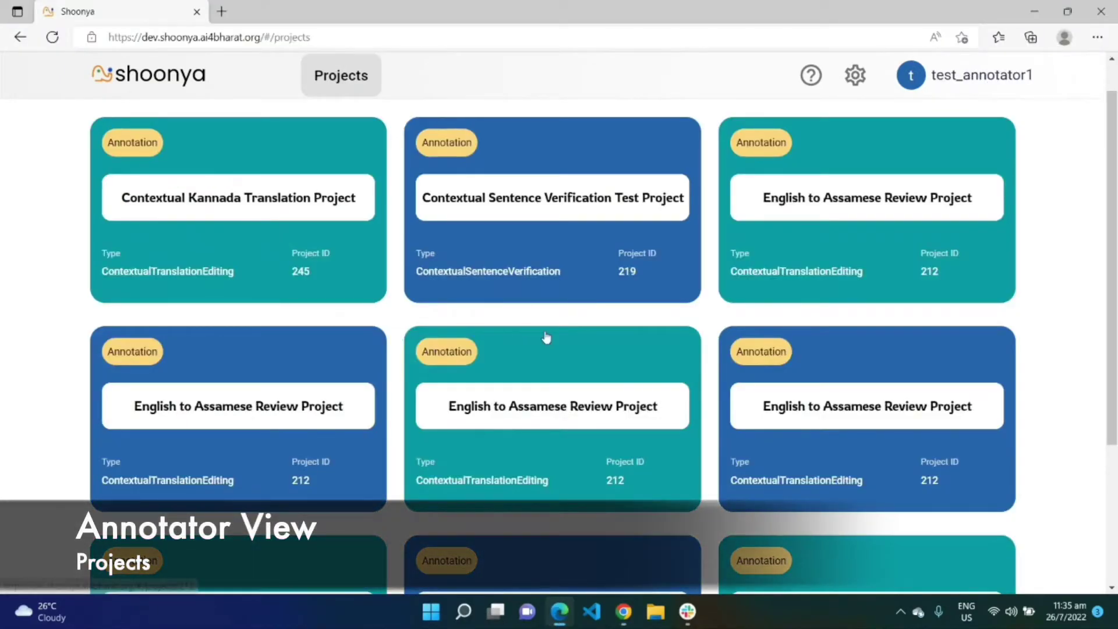
# - Open the Test English to Assamese Project card from the annotator's project list
pyautogui.click(1073, 145)
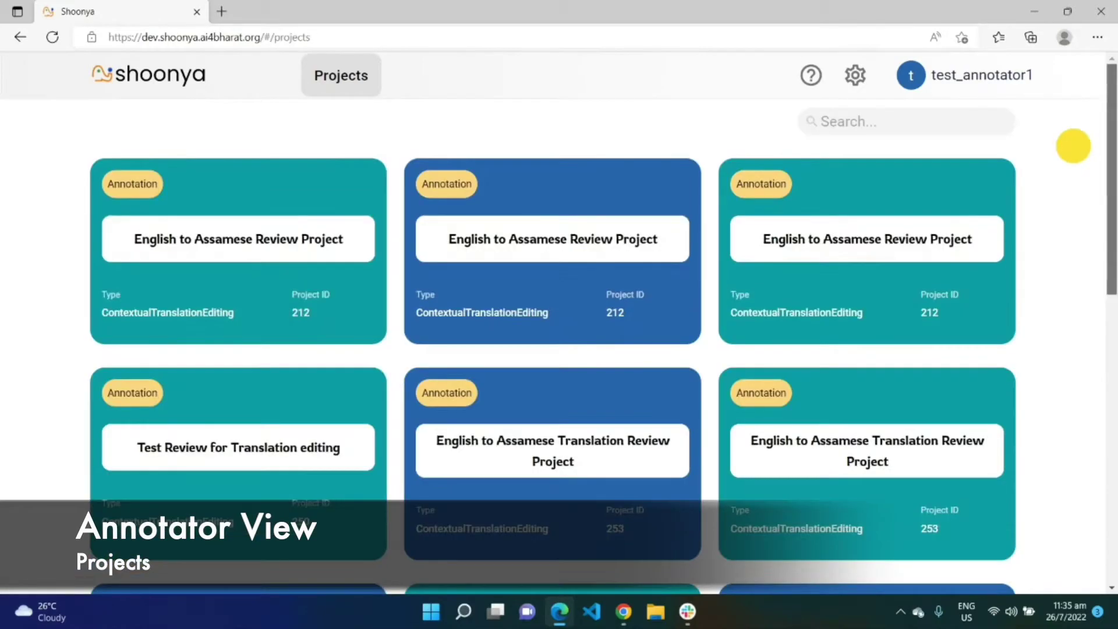
pyautogui.click(195, 82)
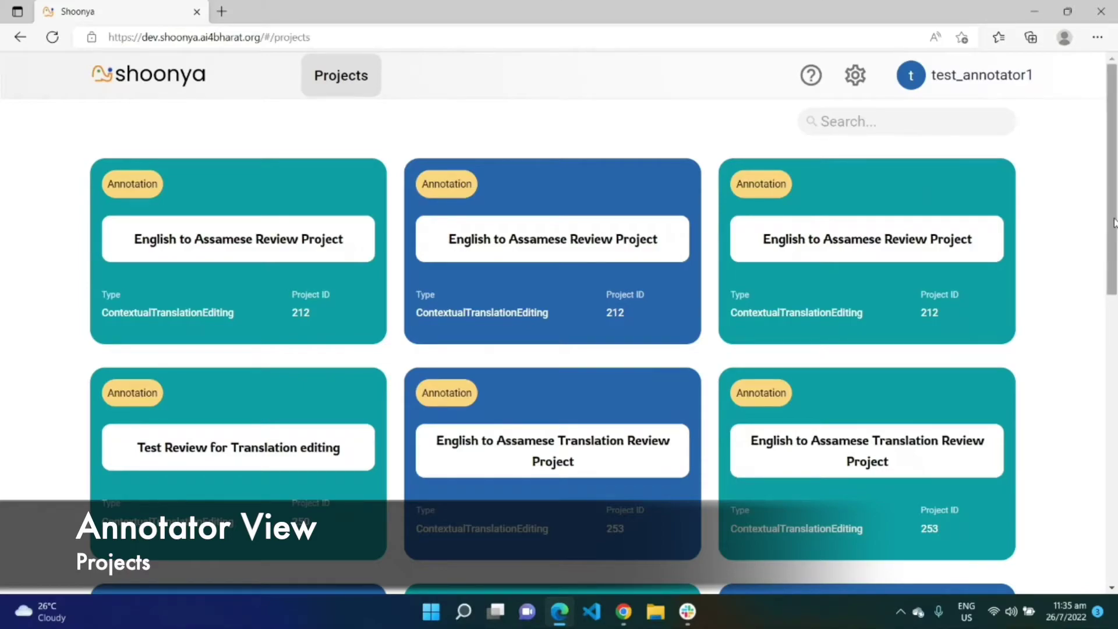
pyautogui.click(1112, 382)
pyautogui.scroll(-2, 932, 291)
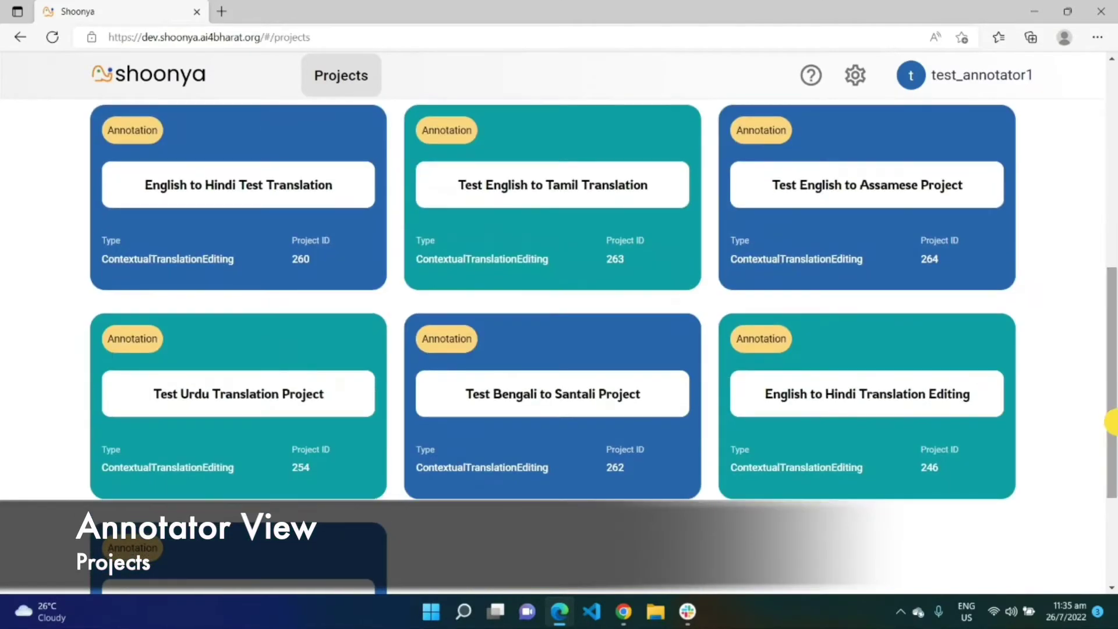
pyautogui.click(864, 196)
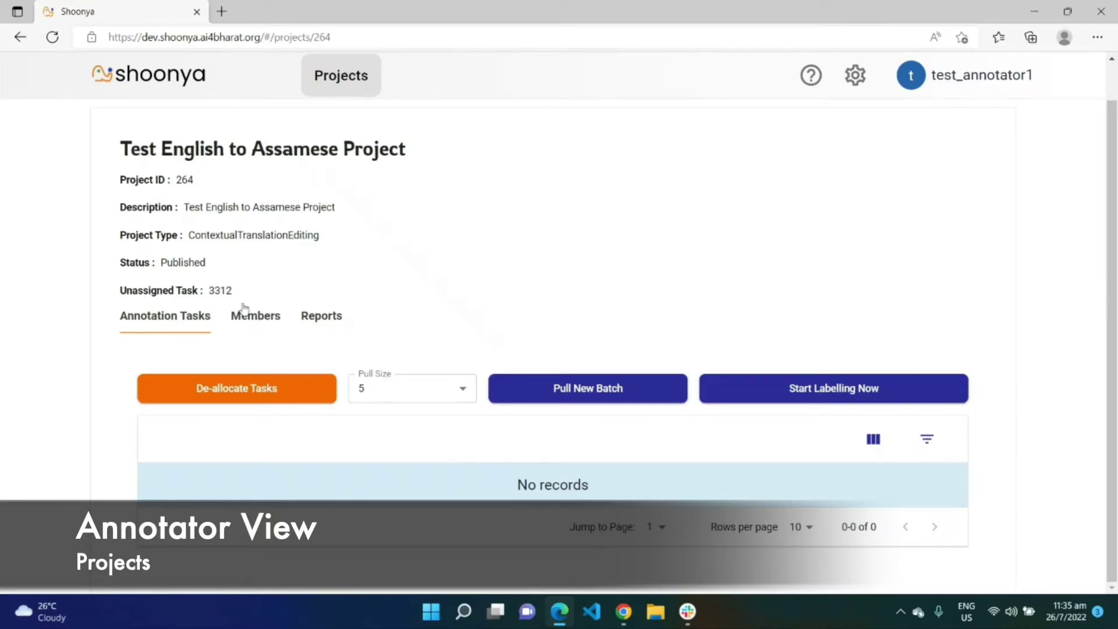
# - Pull a batch of 10 tasks and start labelling with task #452730
pyautogui.click(699, 232)
pyautogui.click(378, 385)
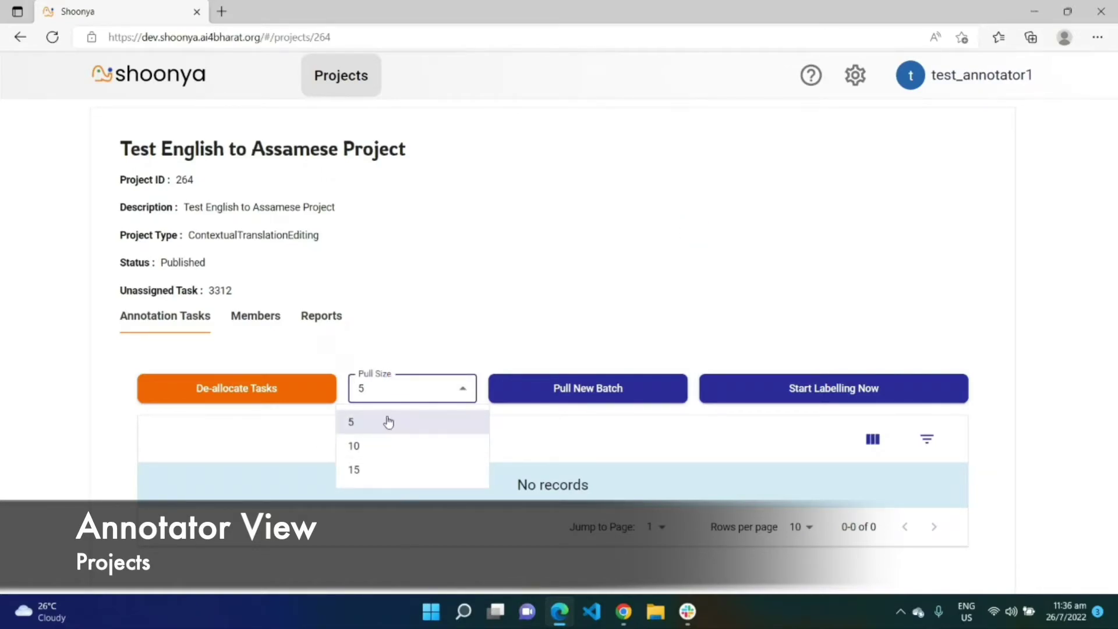
pyautogui.click(408, 446)
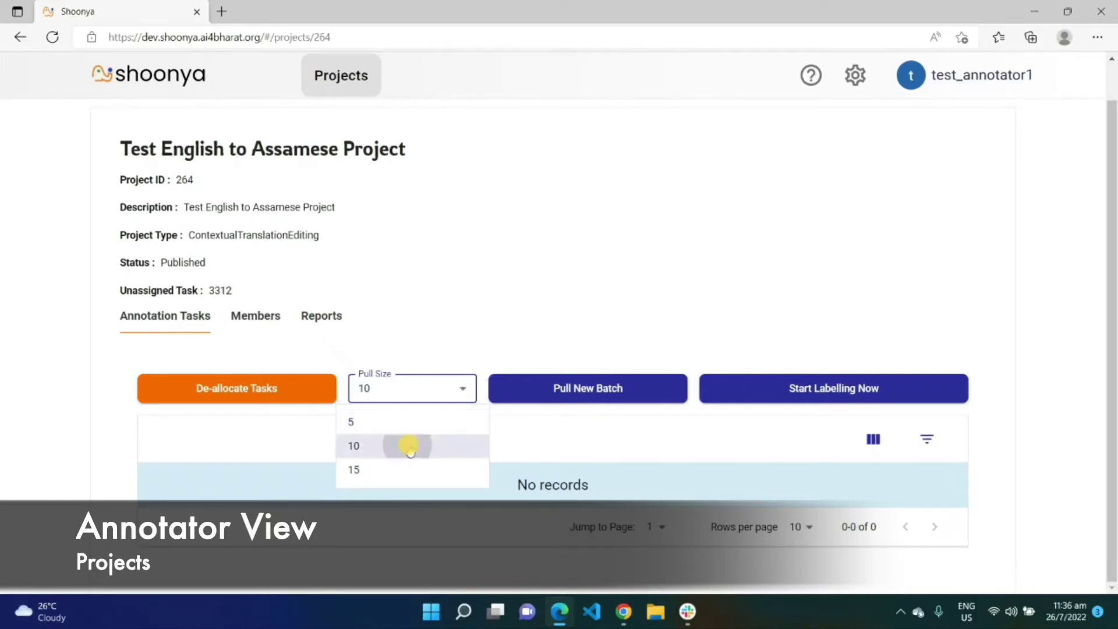
pyautogui.click(428, 394)
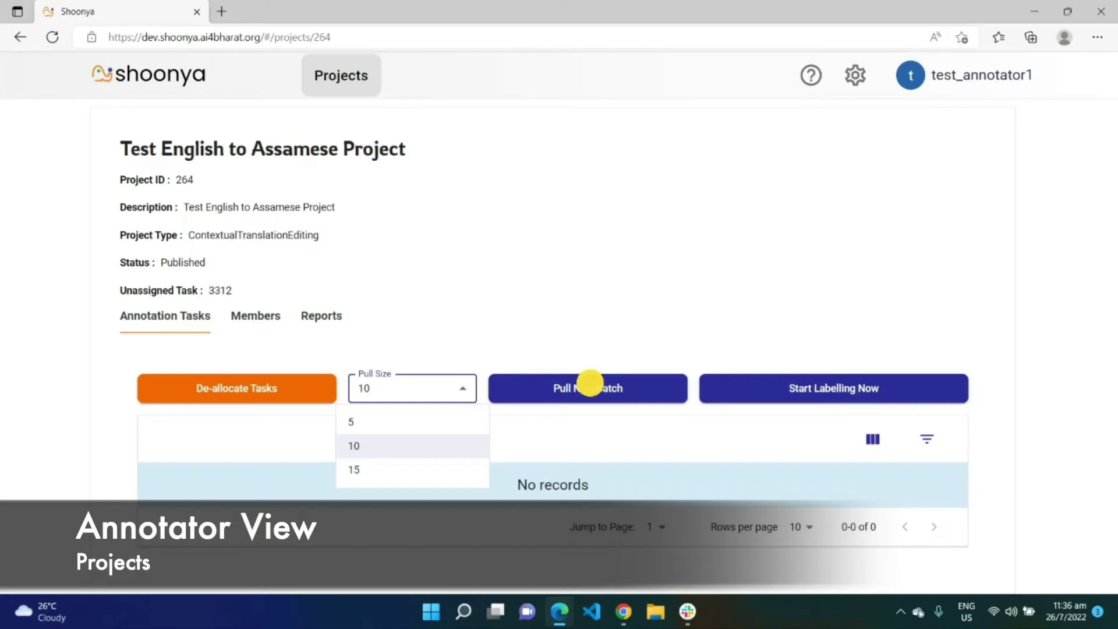
pyautogui.click(589, 386)
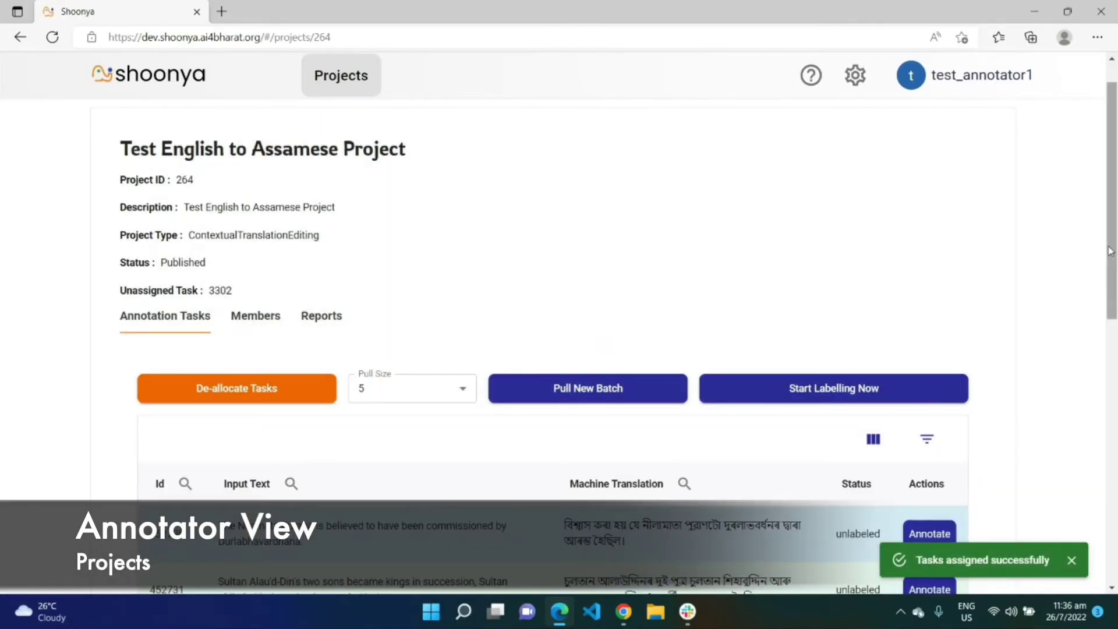
pyautogui.moveTo(1108, 250); pyautogui.dragTo(1064, 279)
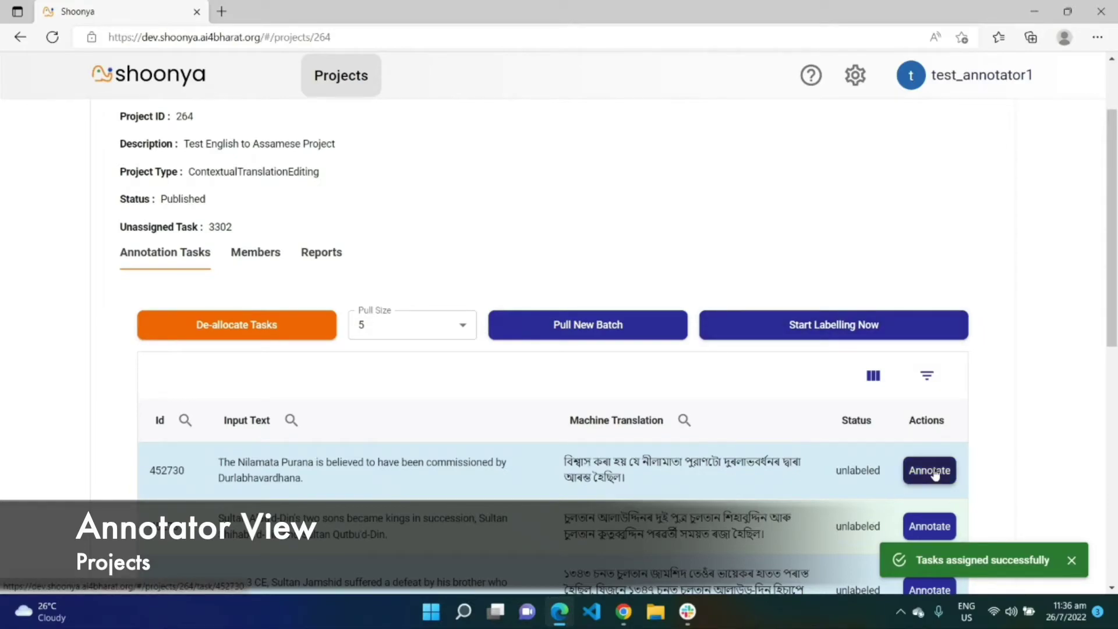
pyautogui.click(806, 320)
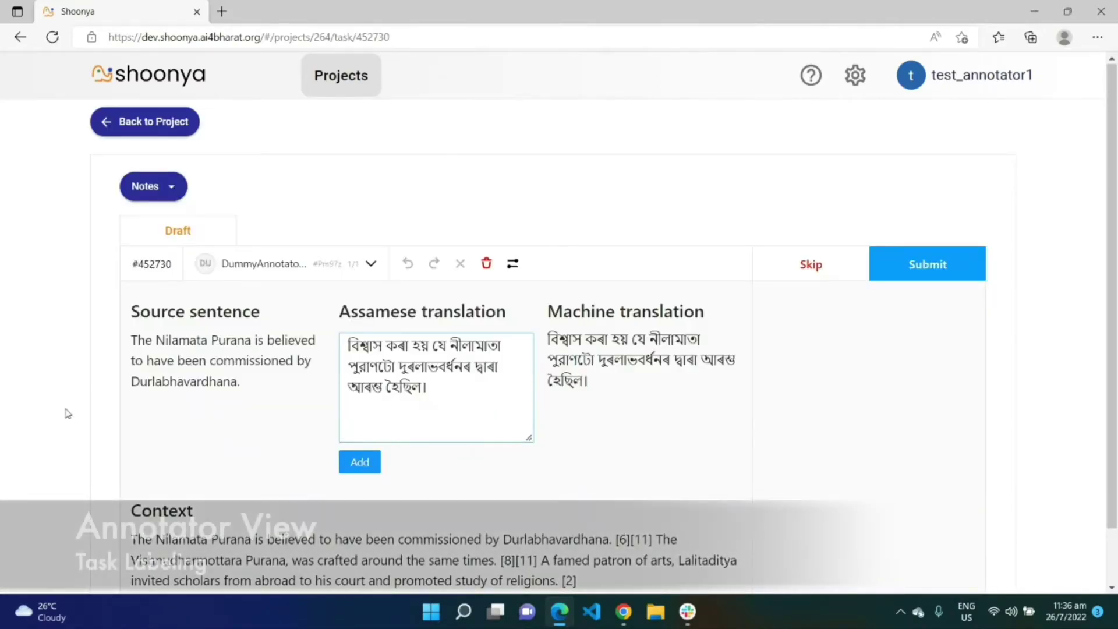
# - Edit the first task's Assamese translation and submit it
pyautogui.click(278, 433)
pyautogui.click(461, 392)
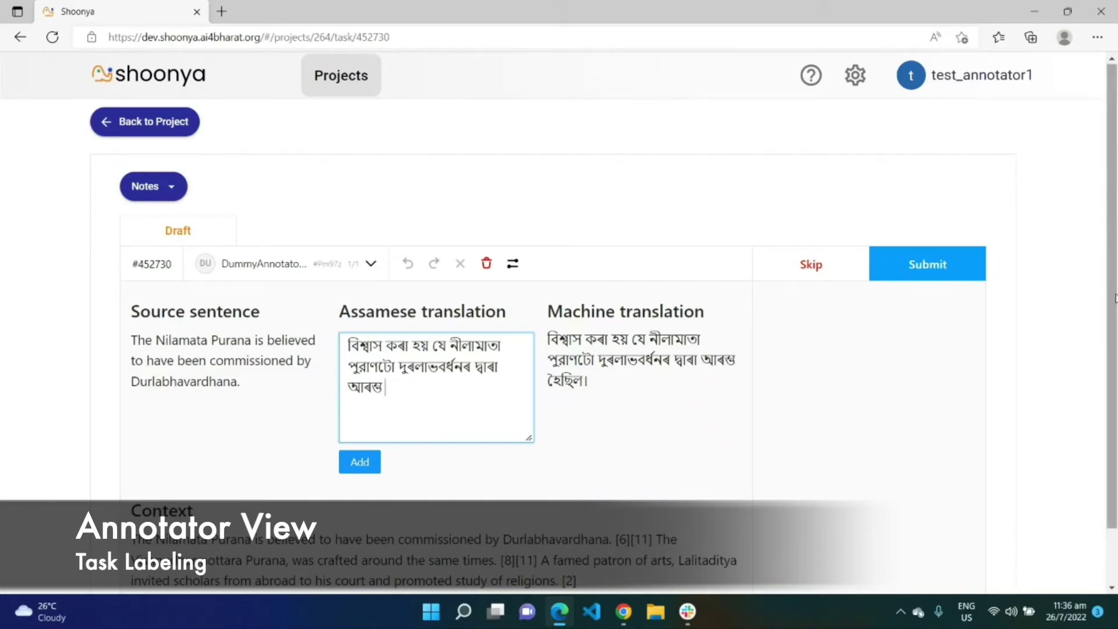
pyautogui.scroll(-1, 1106, 361)
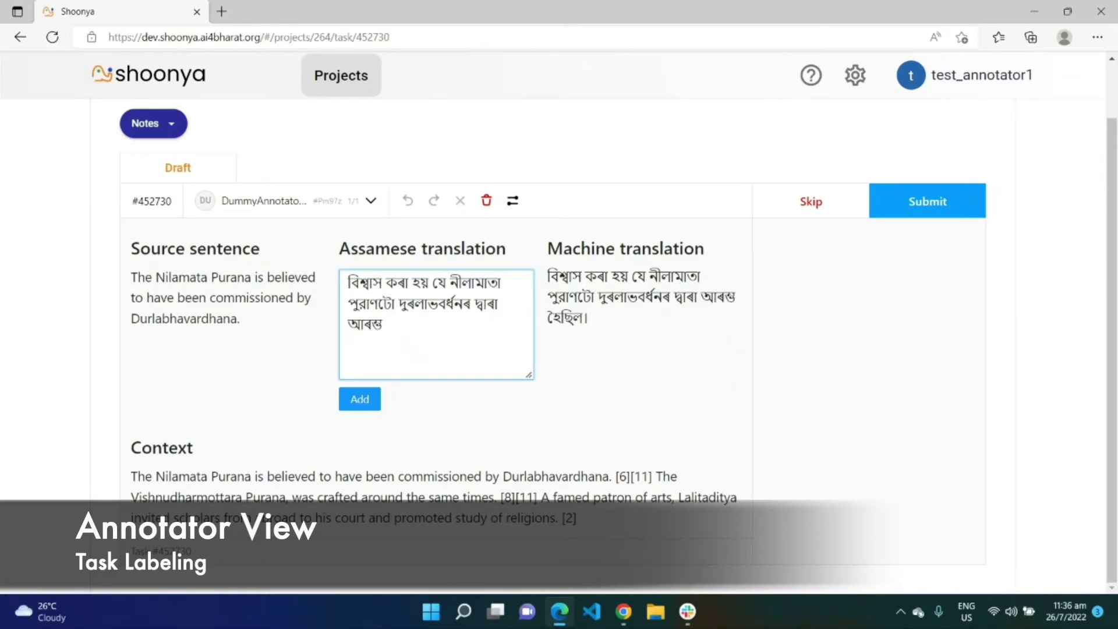
pyautogui.click(935, 208)
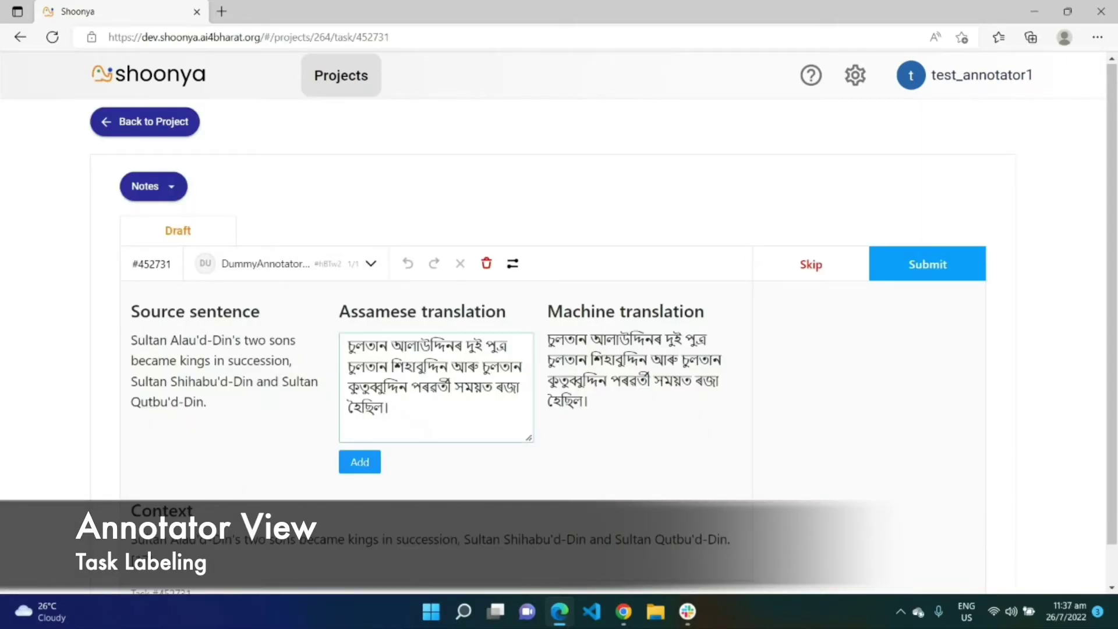
# - Skip a task, add a 'Recheck' note, submit the next translation, and return to the list
pyautogui.click(830, 257)
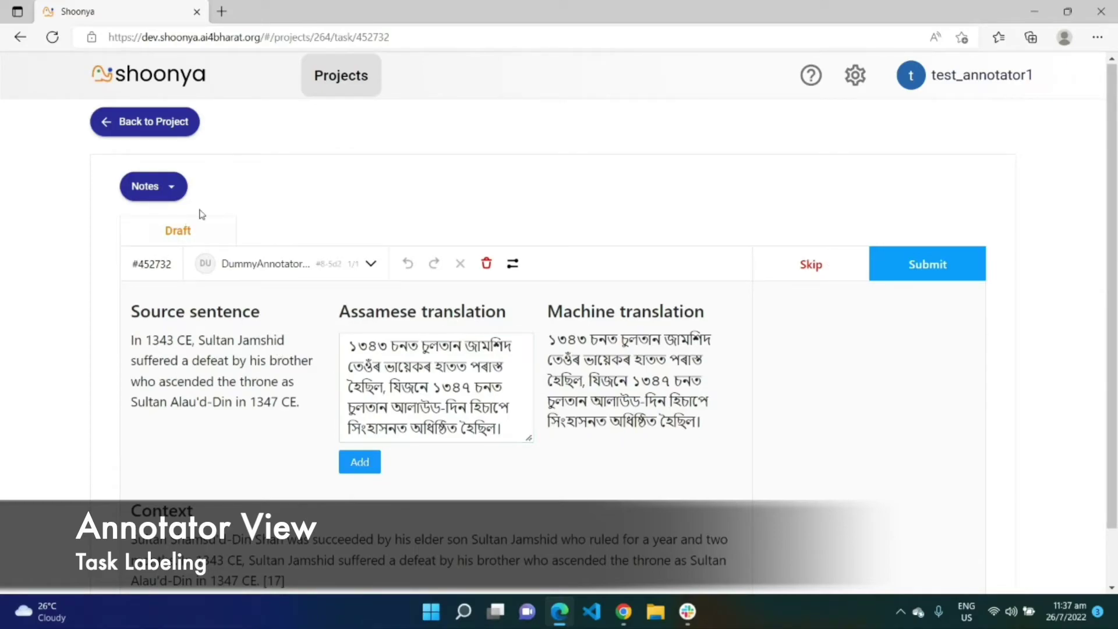
pyautogui.click(158, 187)
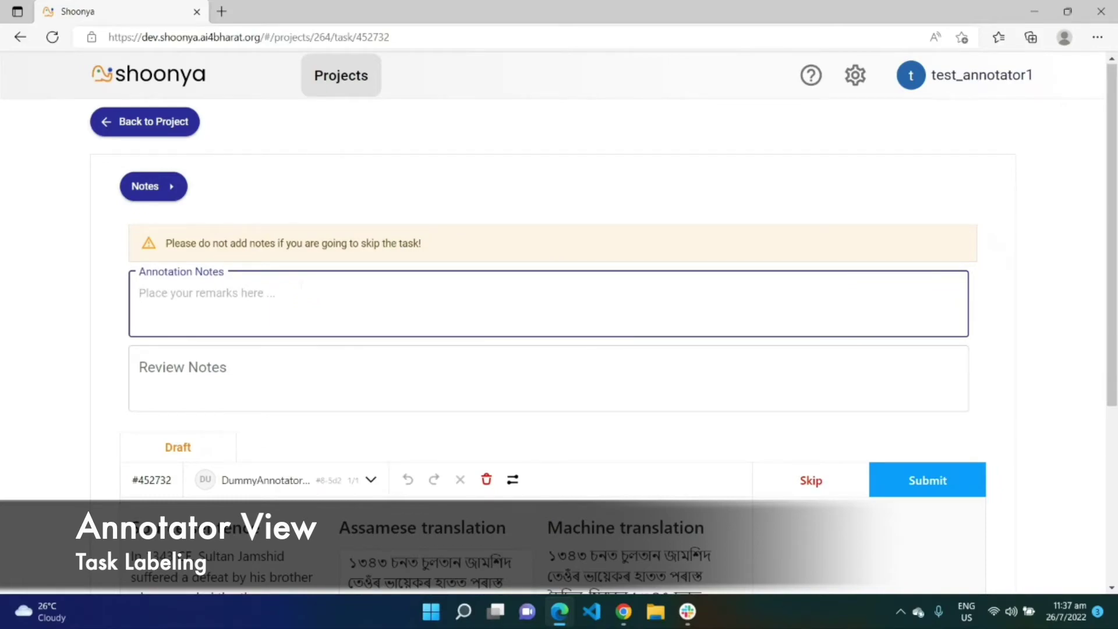
pyautogui.write('Recheck')
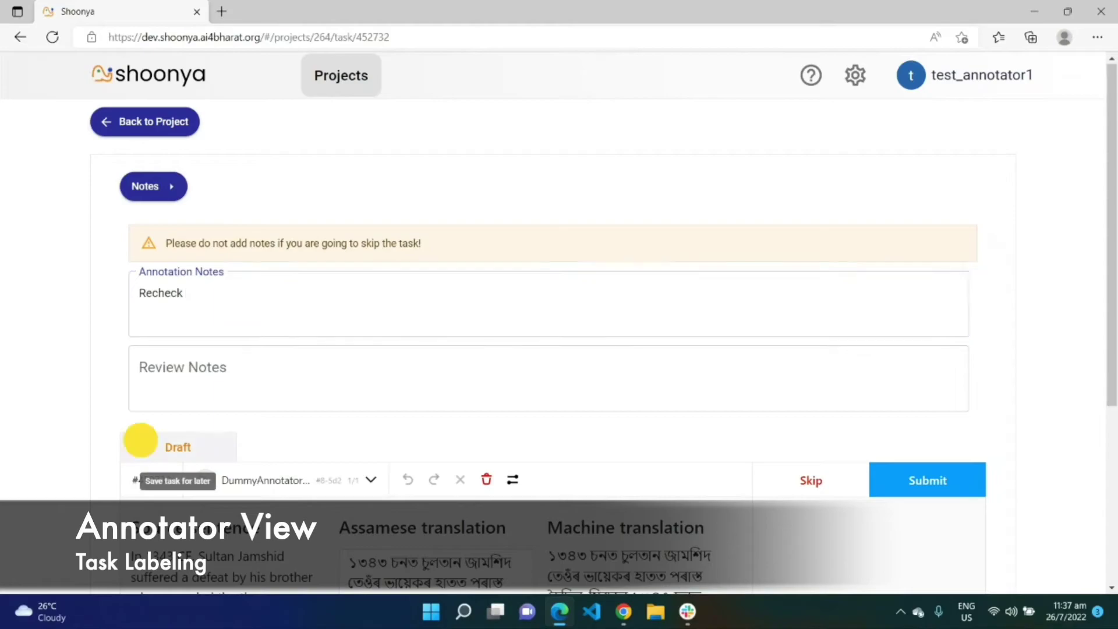
pyautogui.click(163, 447)
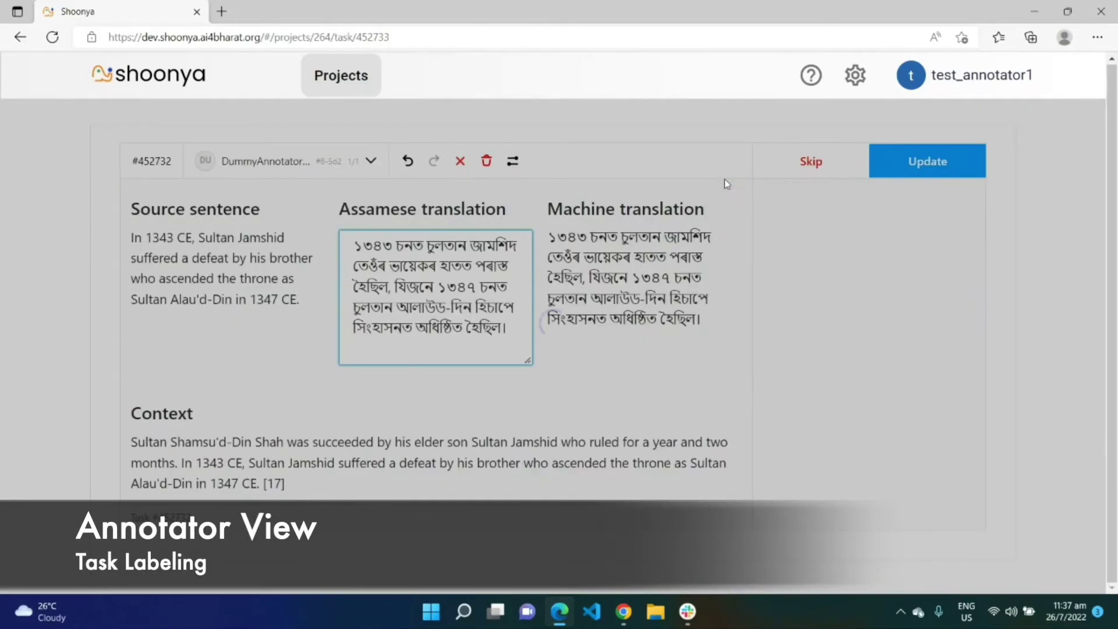
pyautogui.click(966, 160)
pyautogui.click(928, 263)
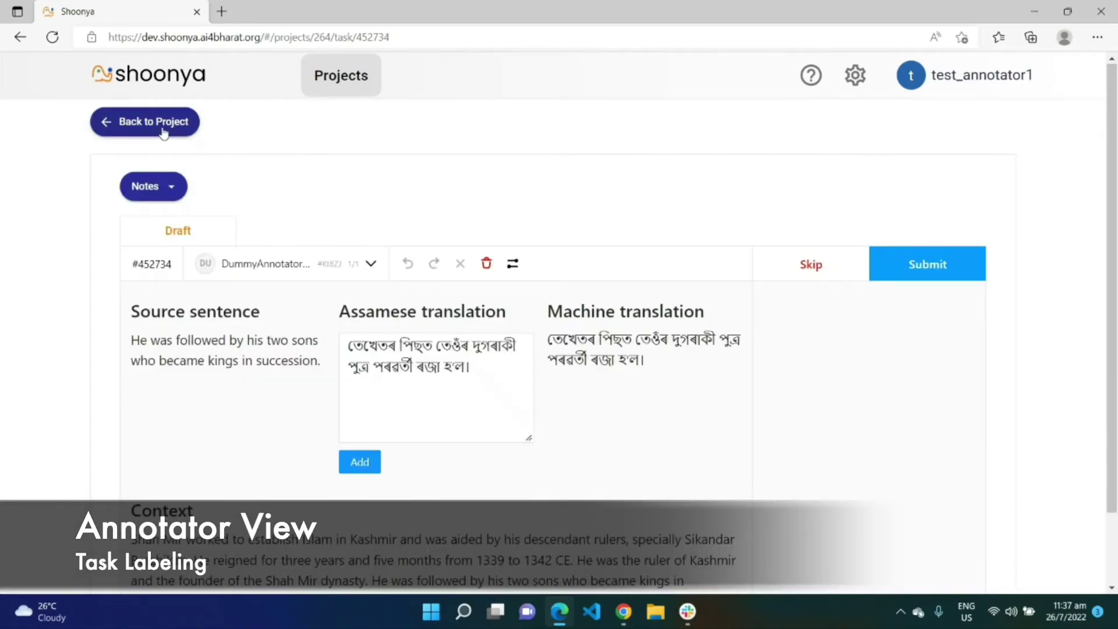
pyautogui.click(164, 134)
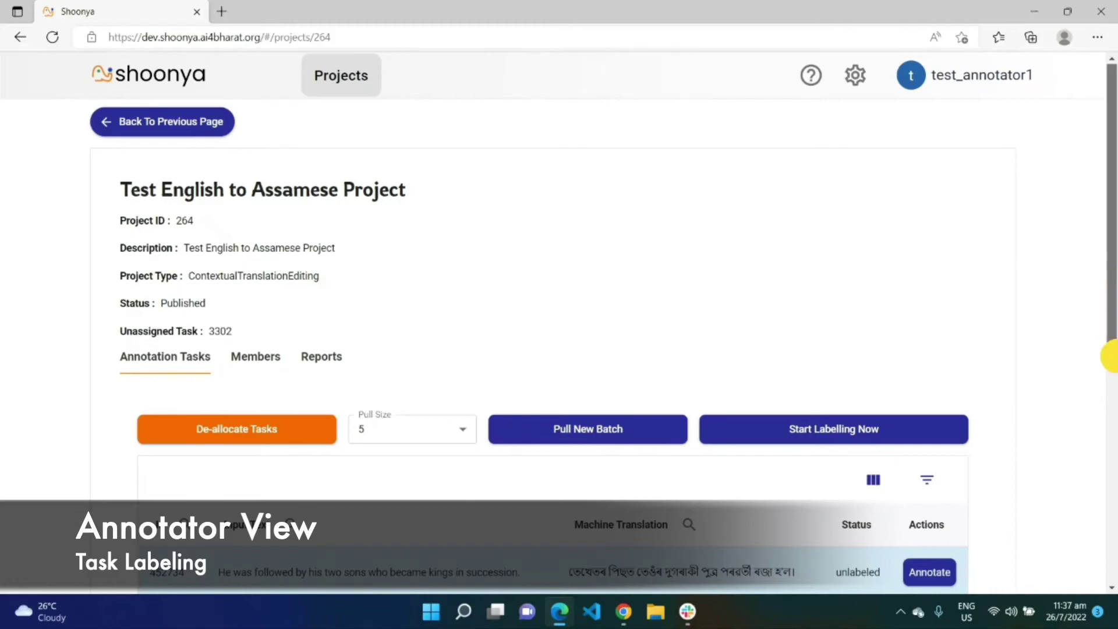
# - Filter the task list to Labeled, then Draft status, leaving only task 452732
pyautogui.scroll(-5, 1116, 281)
pyautogui.click(930, 174)
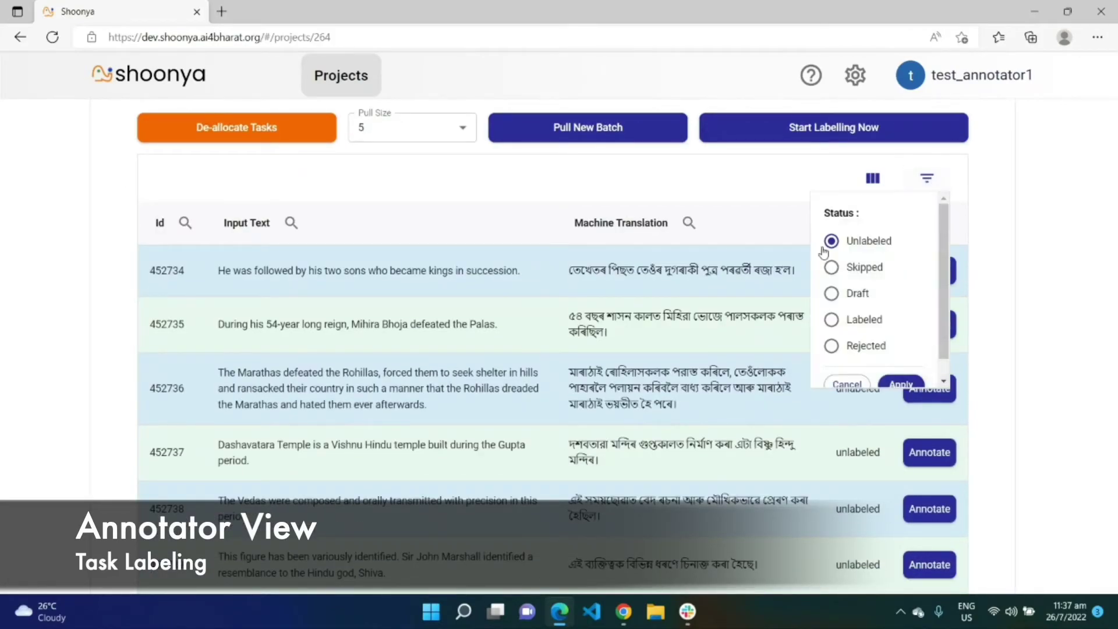
pyautogui.click(831, 319)
pyautogui.click(917, 389)
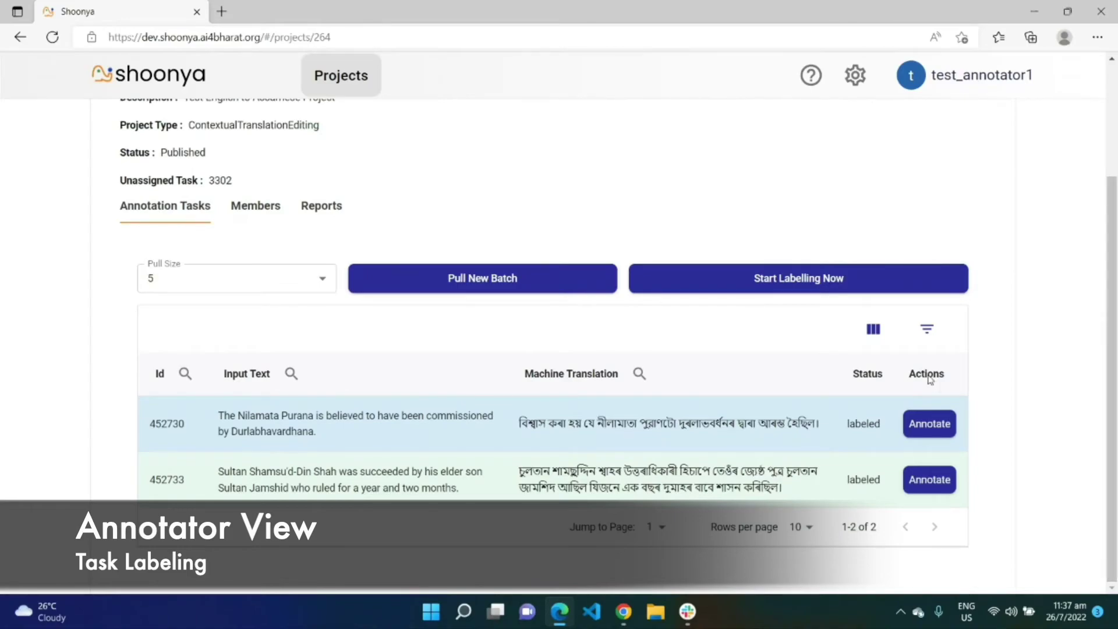
pyautogui.click(923, 336)
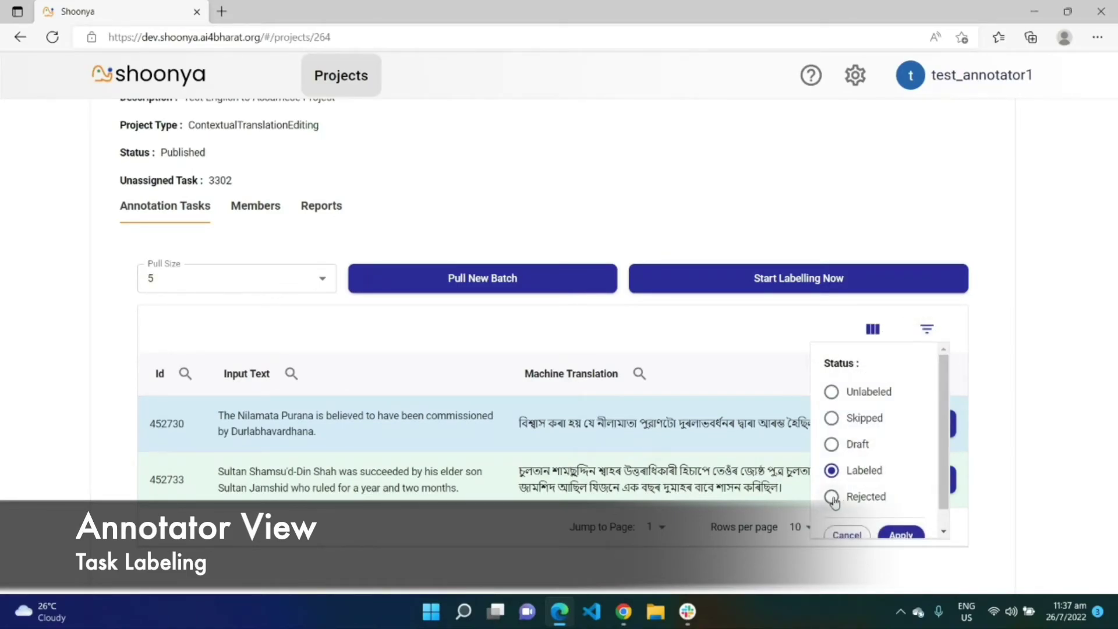
pyautogui.click(832, 444)
pyautogui.click(894, 533)
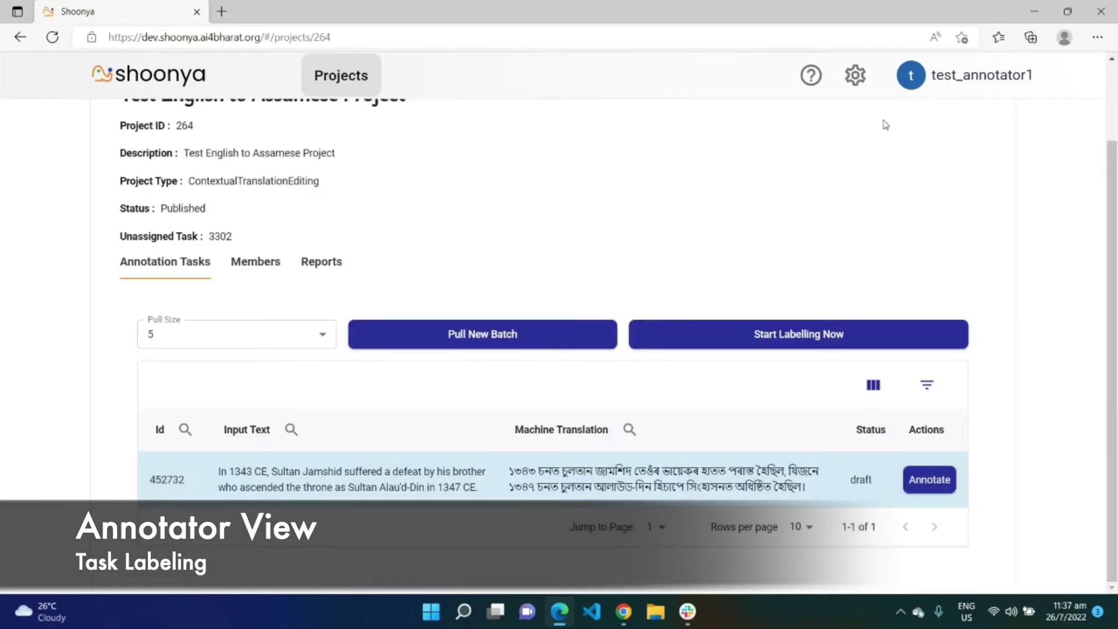
pyautogui.click(910, 75)
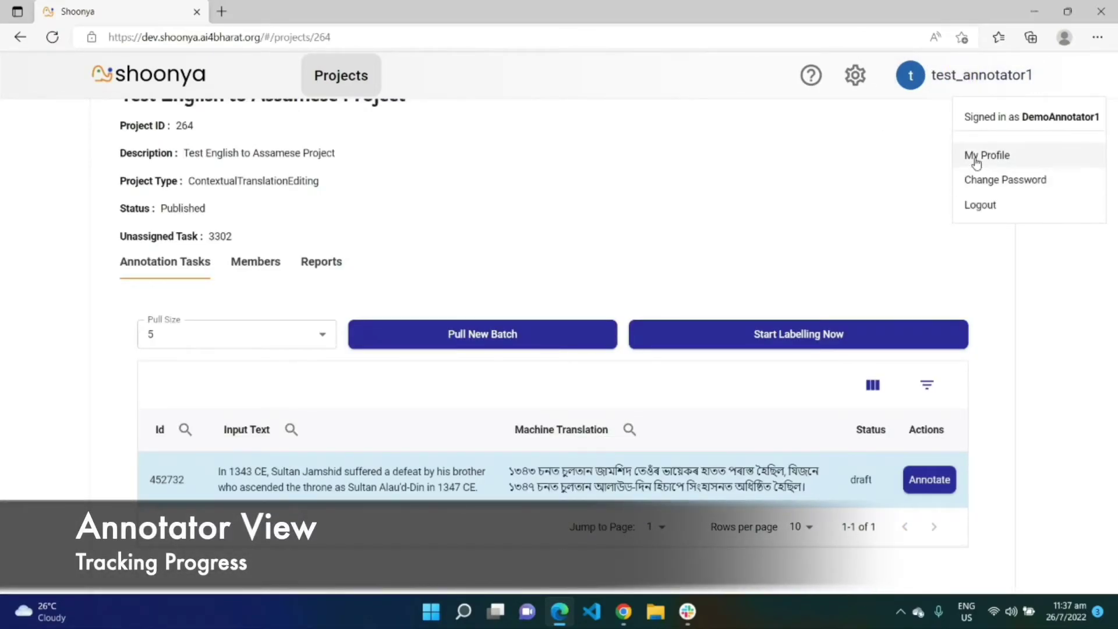
# - Show the Till Date My Progress report for ContextualTranslationEditing projects in the shoonya workspace
pyautogui.click(982, 156)
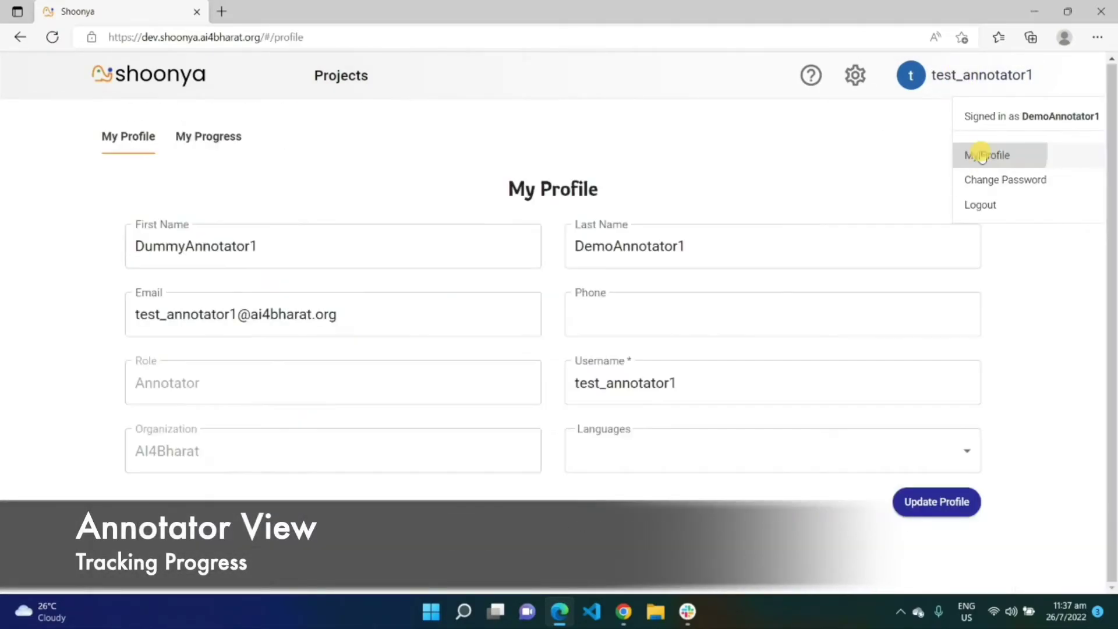
pyautogui.click(196, 139)
pyautogui.click(324, 257)
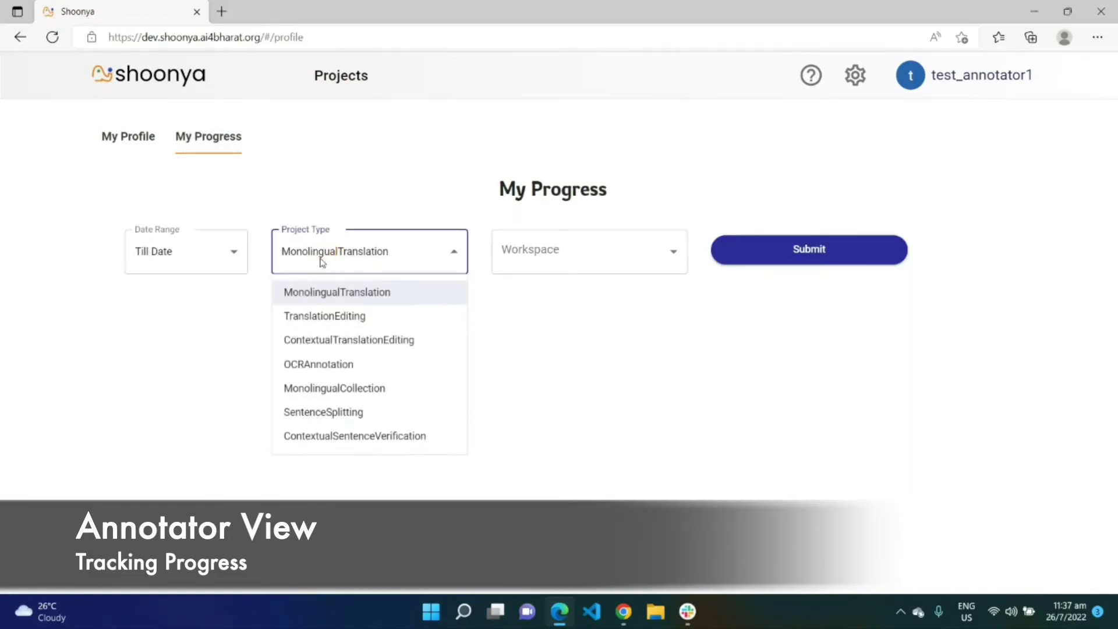
pyautogui.click(361, 340)
pyautogui.click(603, 262)
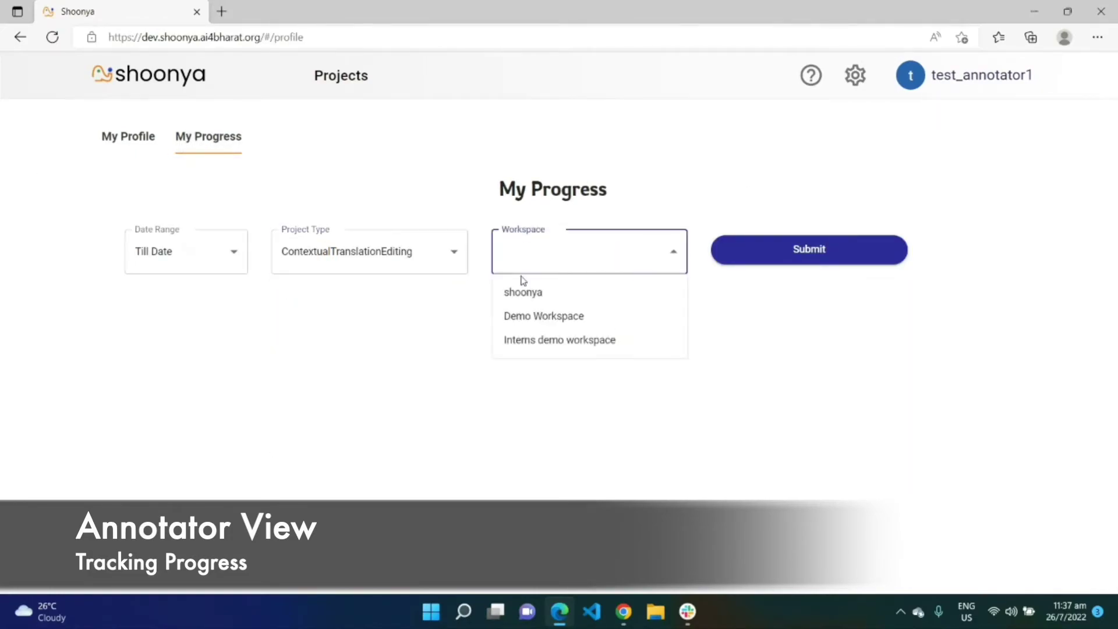
pyautogui.click(512, 296)
pyautogui.click(815, 251)
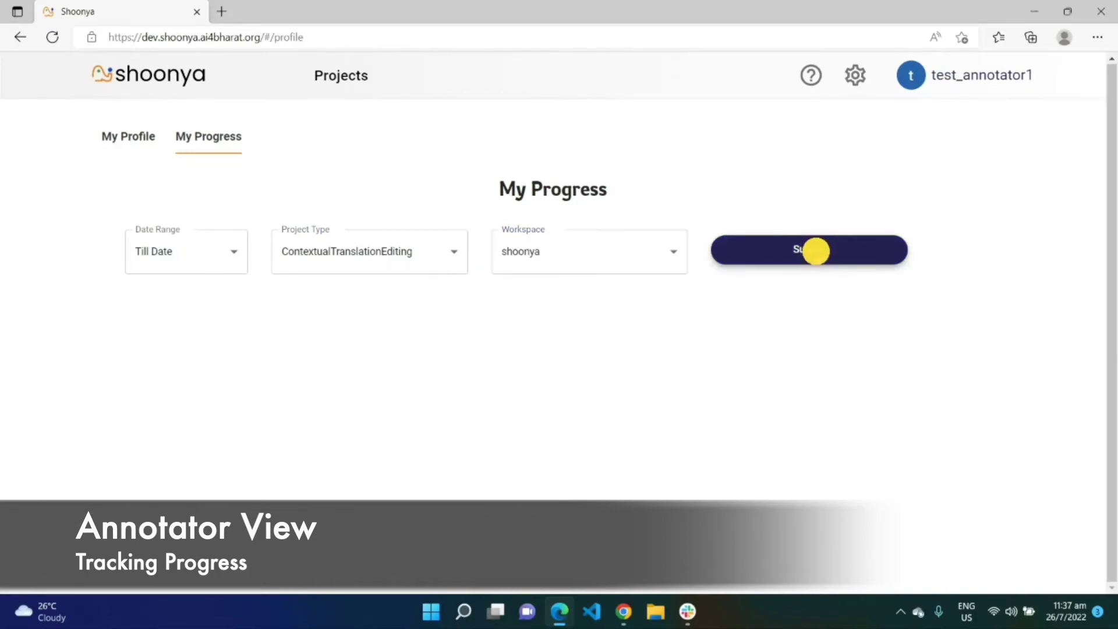
pyautogui.click(749, 249)
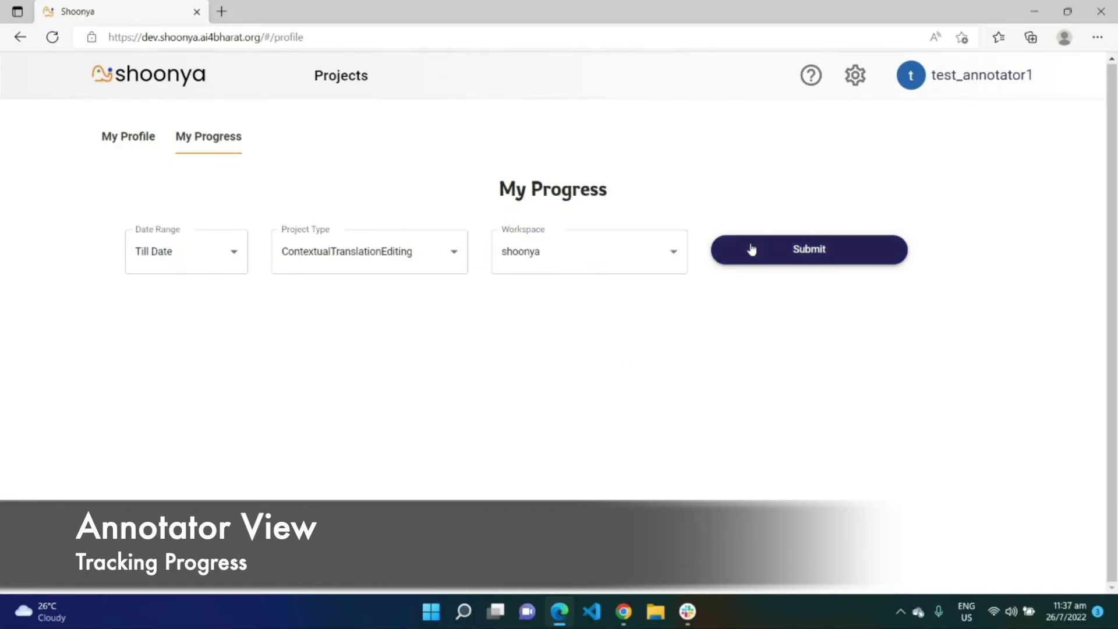
# - Scroll through the per-project task counts, then go back to the Projects page
pyautogui.moveTo(1115, 308); pyautogui.dragTo(1105, 529)
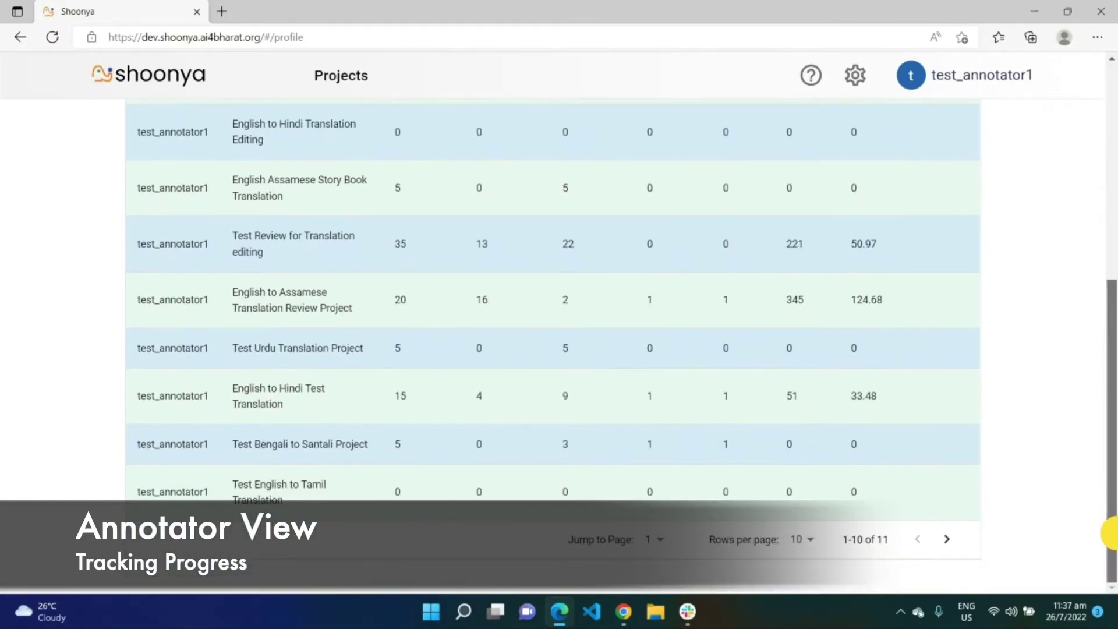
pyautogui.scroll(7, 1093, 420)
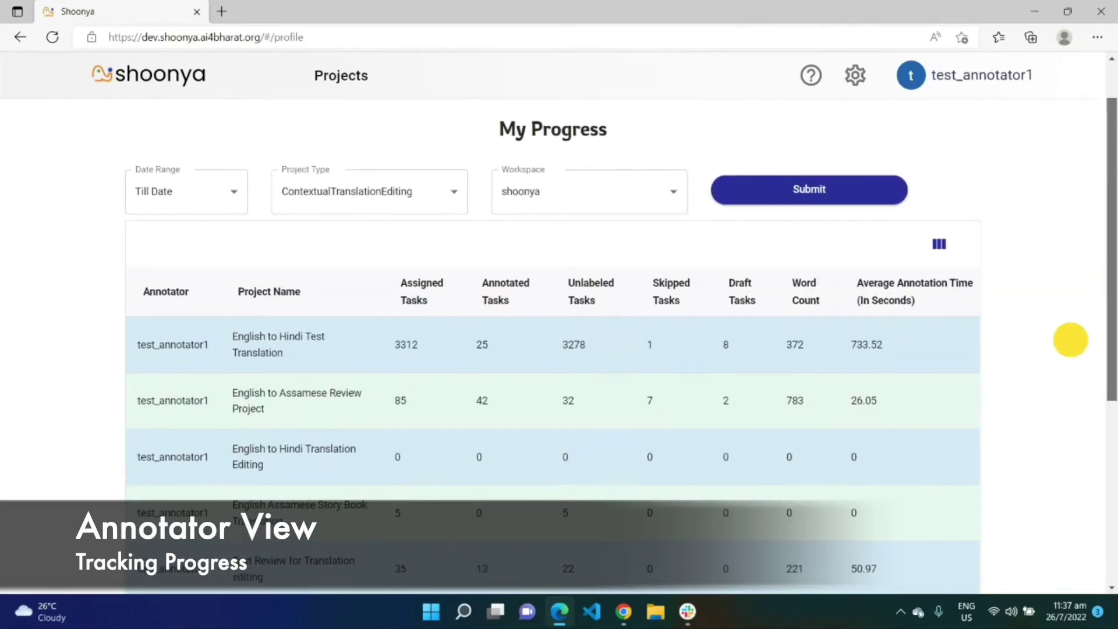
pyautogui.scroll(2, 1073, 350)
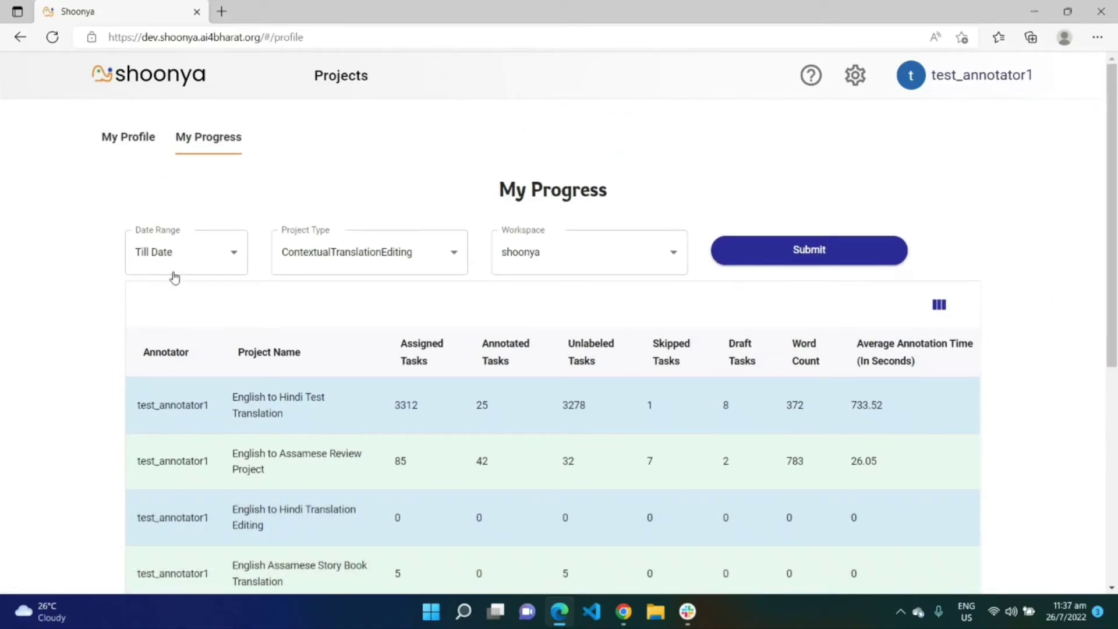
pyautogui.click(187, 75)
# - Open the Urdu translation project, ID 254, from the next page of projects
pyautogui.moveTo(1112, 180); pyautogui.dragTo(1112, 355)
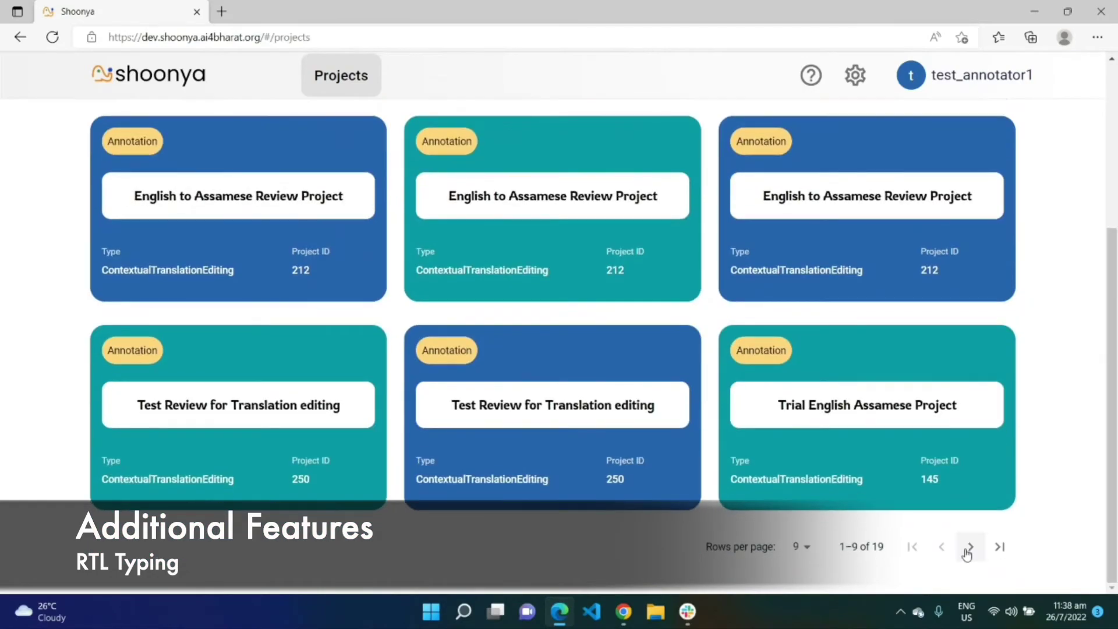
pyautogui.click(967, 474)
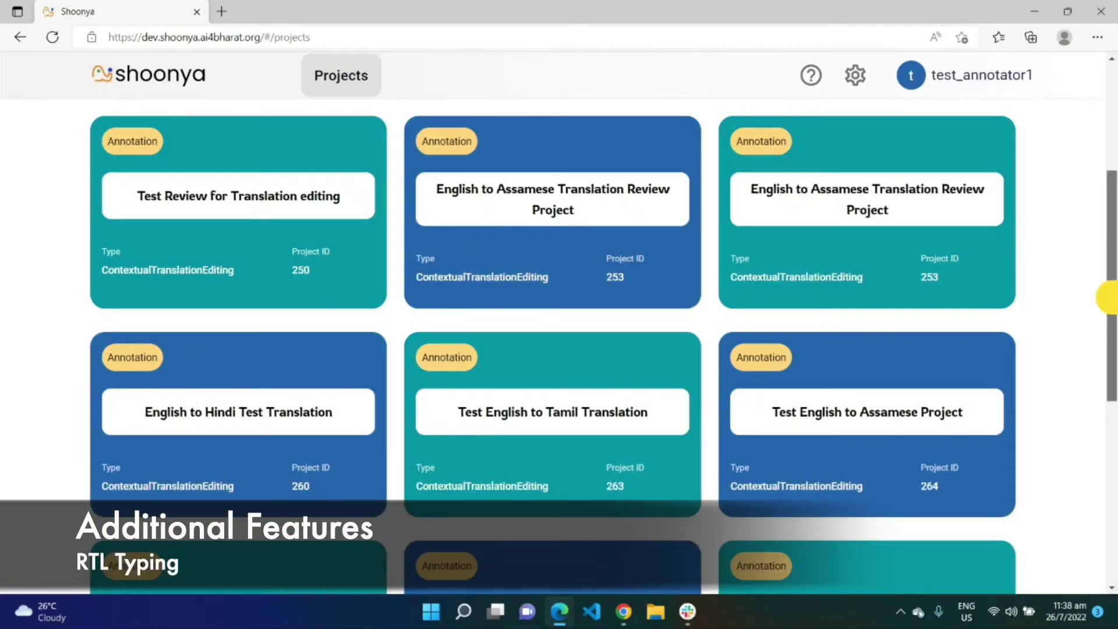
pyautogui.moveTo(1110, 296); pyautogui.dragTo(1110, 390)
pyautogui.scroll(-3, 1109, 385)
pyautogui.click(249, 257)
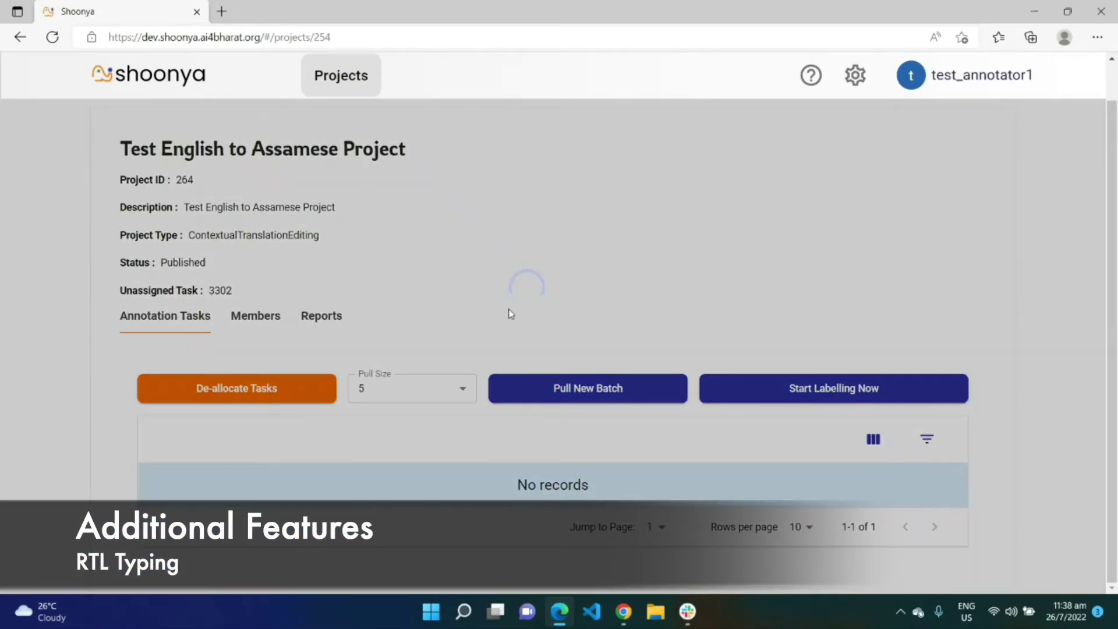
# - Start annotating the first task and enable RTL typing in the settings
pyautogui.scroll(-5, 757, 287)
pyautogui.click(933, 257)
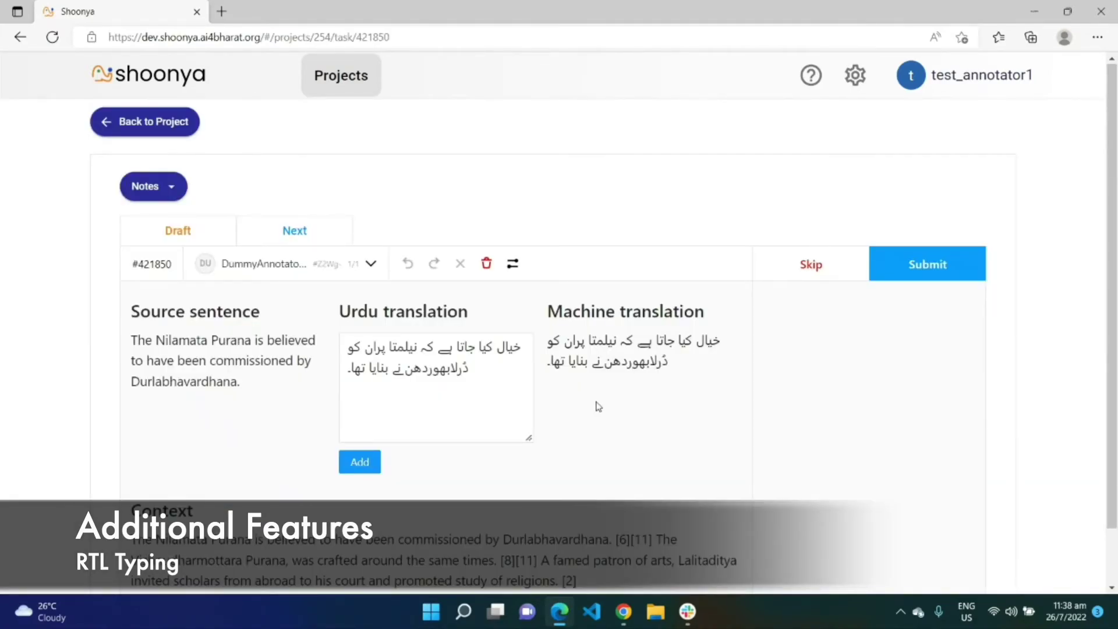
pyautogui.click(870, 76)
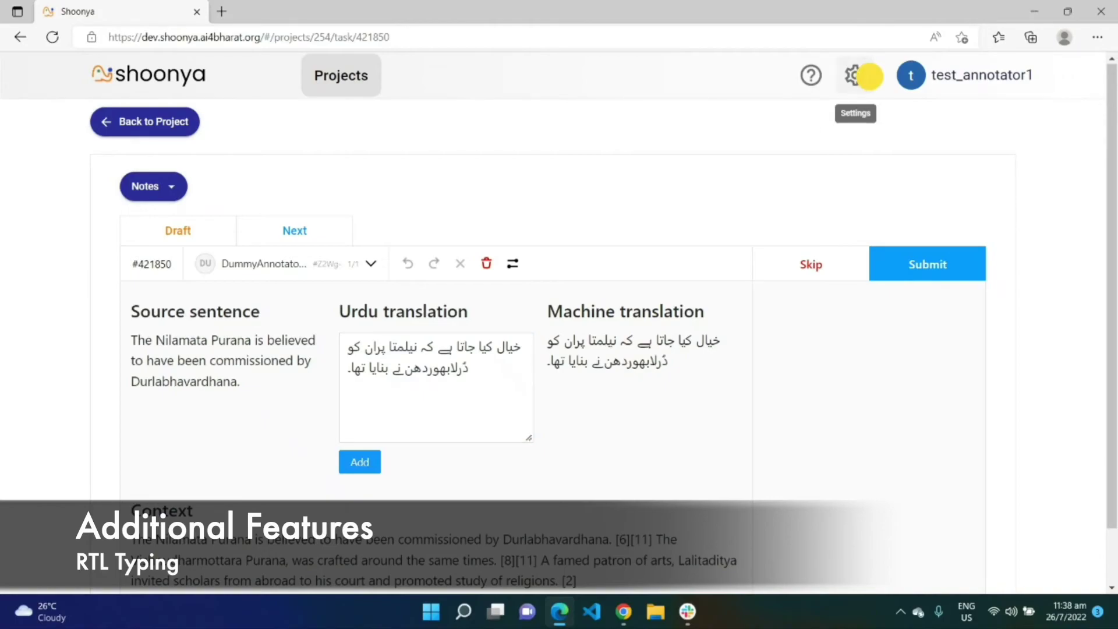
pyautogui.click(908, 146)
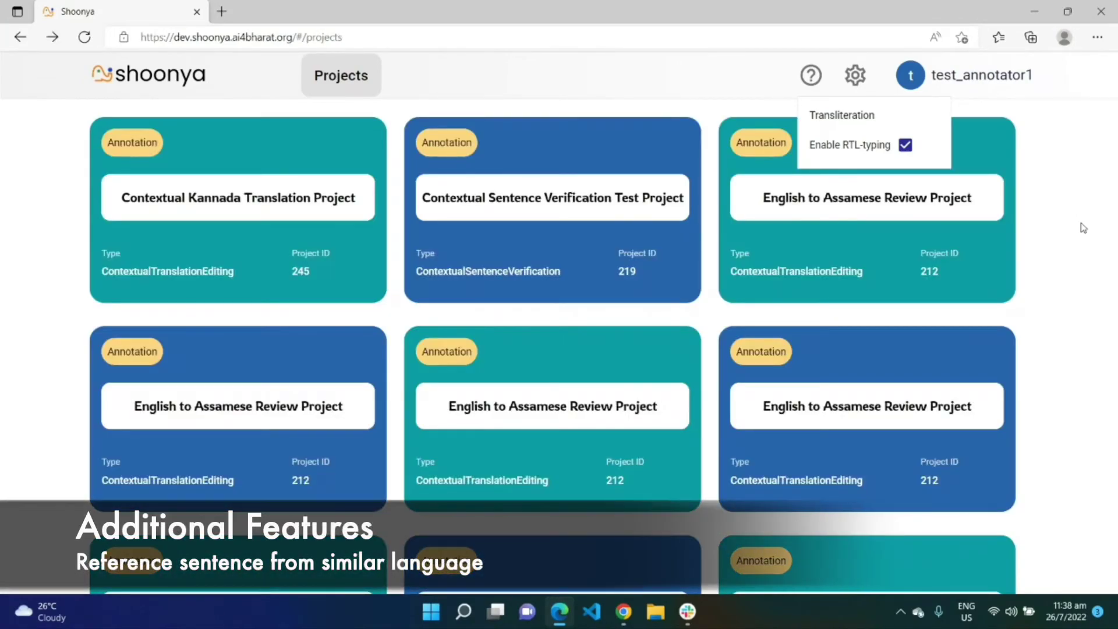
# - Close the settings and open the Test Bengali to Santali Project from the next projects page
pyautogui.click(1104, 189)
pyautogui.moveTo(1105, 185); pyautogui.dragTo(1105, 325)
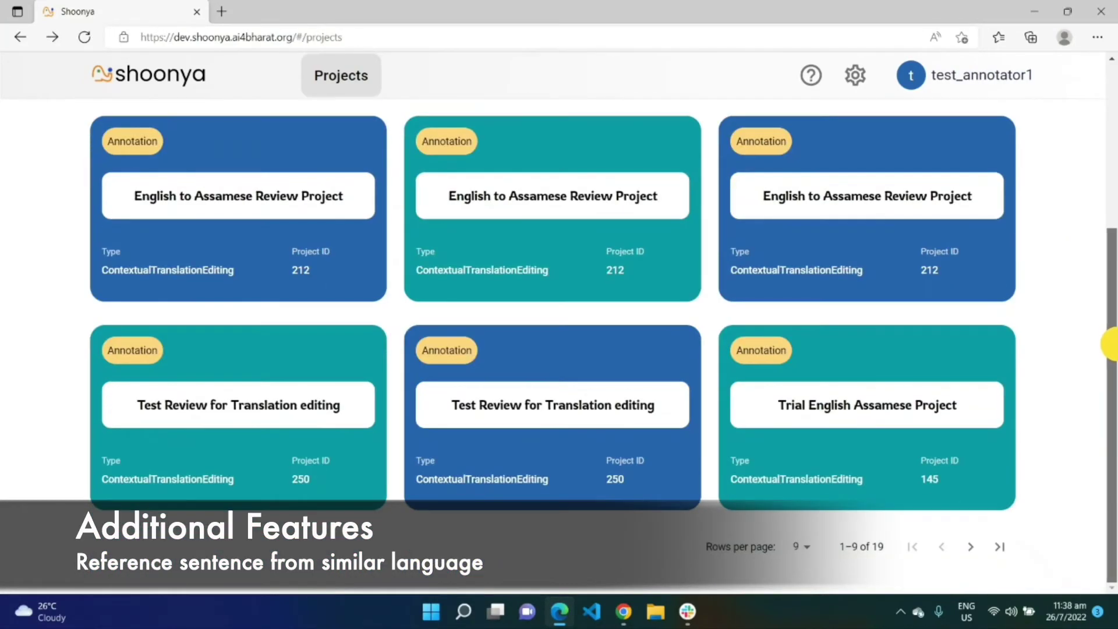
pyautogui.click(969, 547)
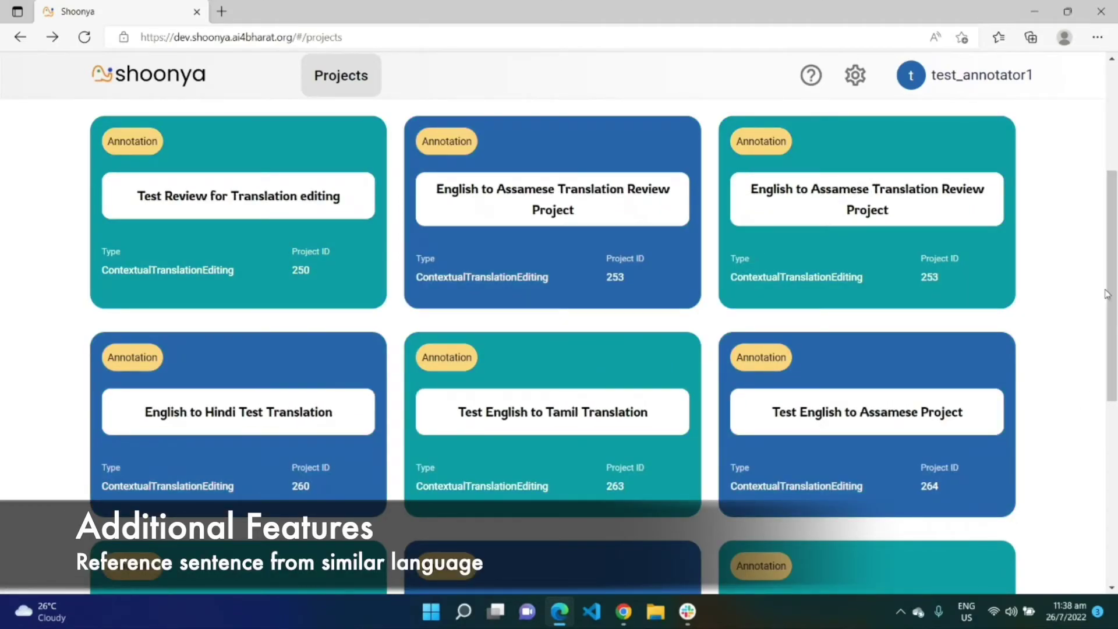
pyautogui.moveTo(1106, 294); pyautogui.dragTo(1107, 403)
pyautogui.click(636, 349)
# - Scroll through the project's three unlabeled Bengali tasks
pyautogui.scroll(-3, 466, 262)
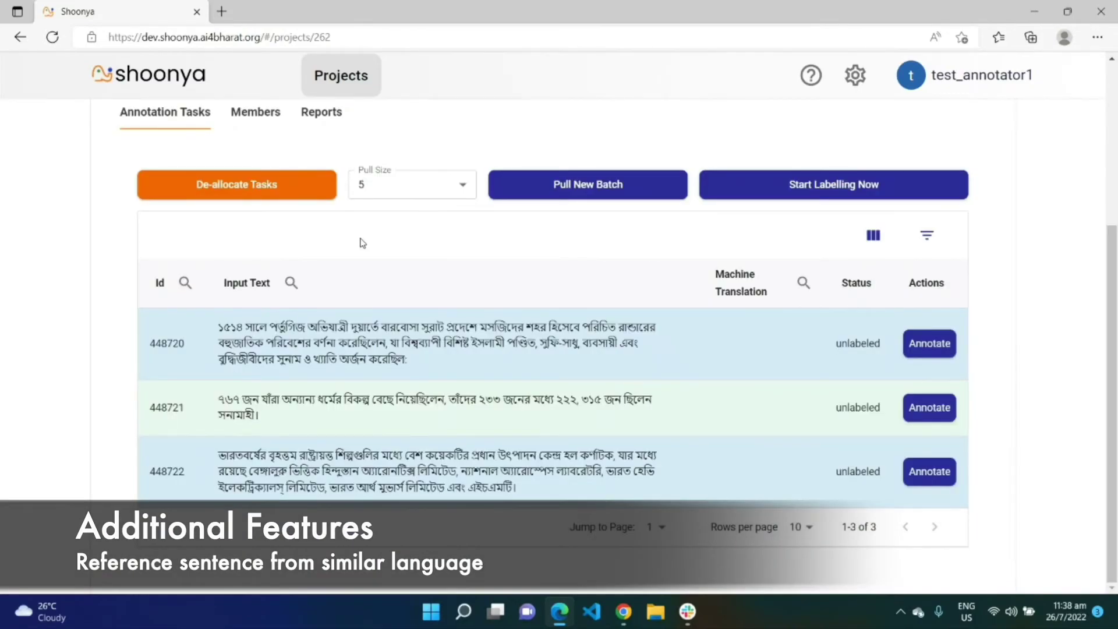
pyautogui.moveTo(1113, 343); pyautogui.dragTo(1082, 187)
pyautogui.scroll(-1, 1090, 220)
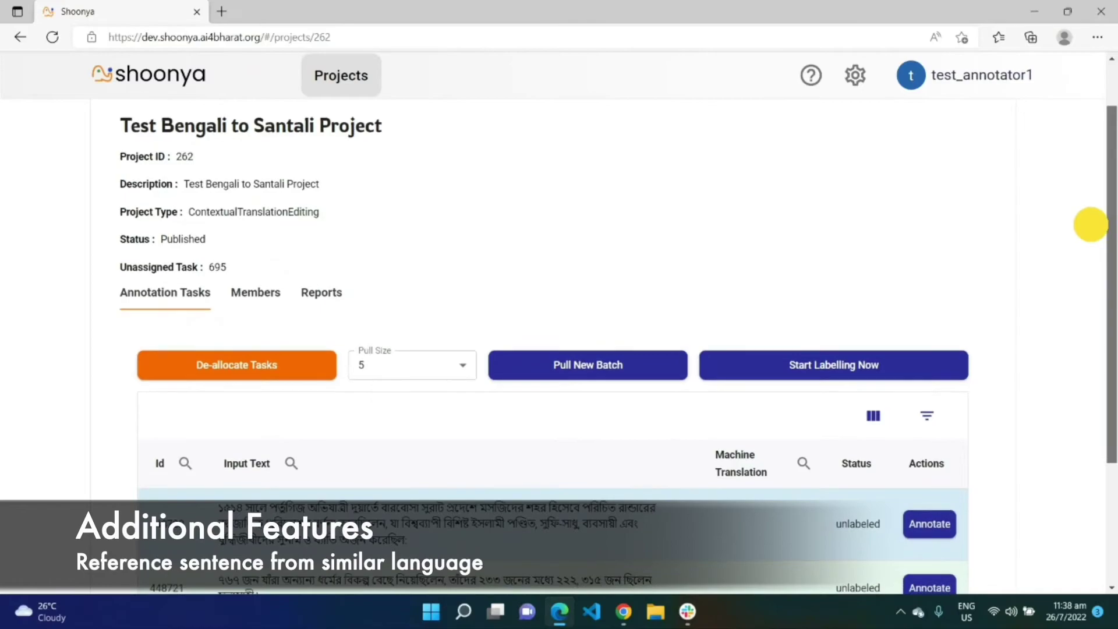
pyautogui.scroll(-4, 1090, 227)
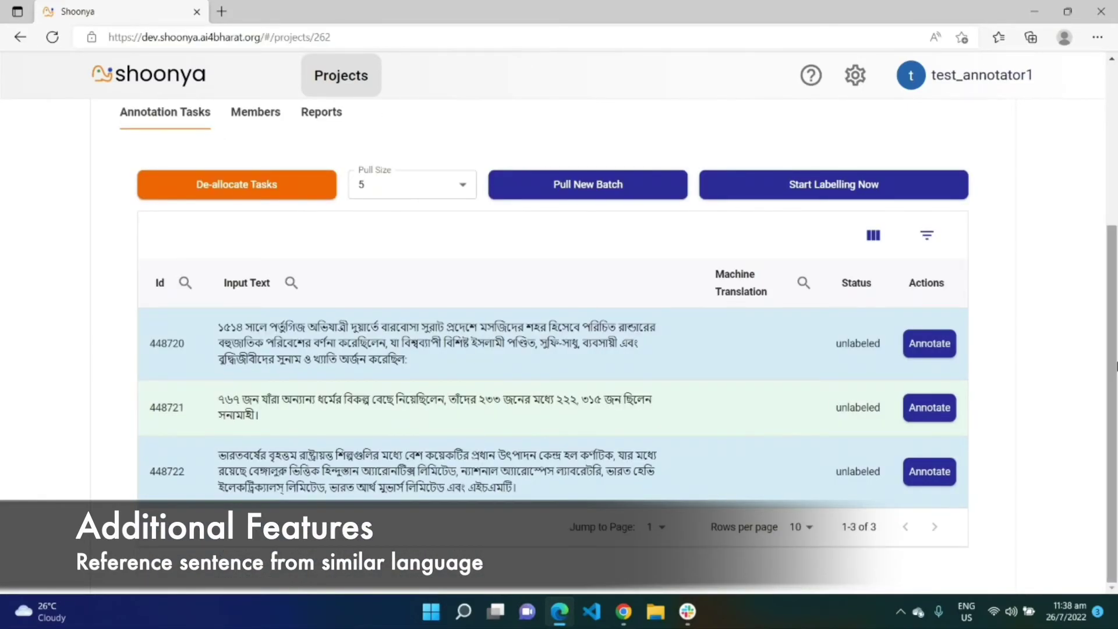
pyautogui.moveTo(1114, 368); pyautogui.dragTo(1080, 170)
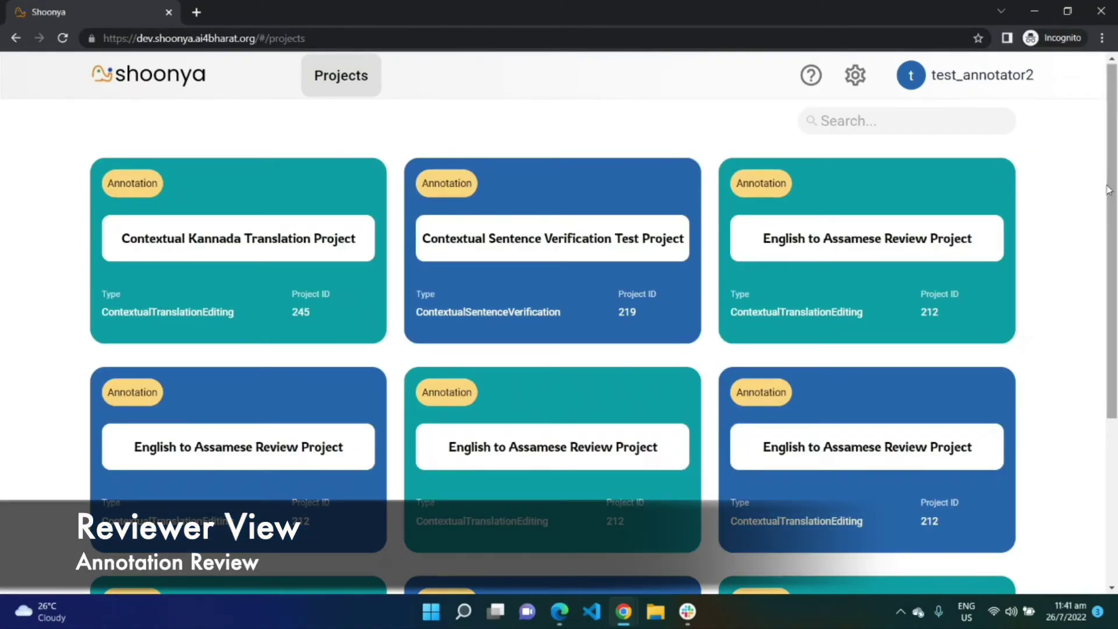
# - Open the Test English to Assamese Project from the next page of projects
pyautogui.moveTo(1106, 185); pyautogui.dragTo(1110, 379)
pyautogui.click(970, 545)
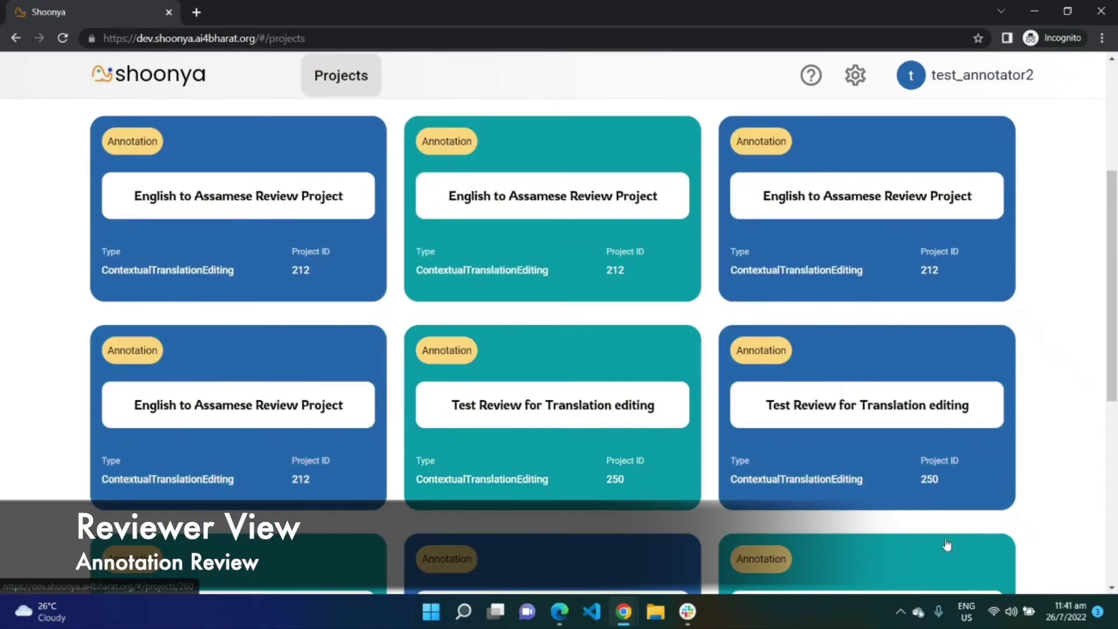
pyautogui.scroll(-5, 1103, 356)
pyautogui.click(541, 402)
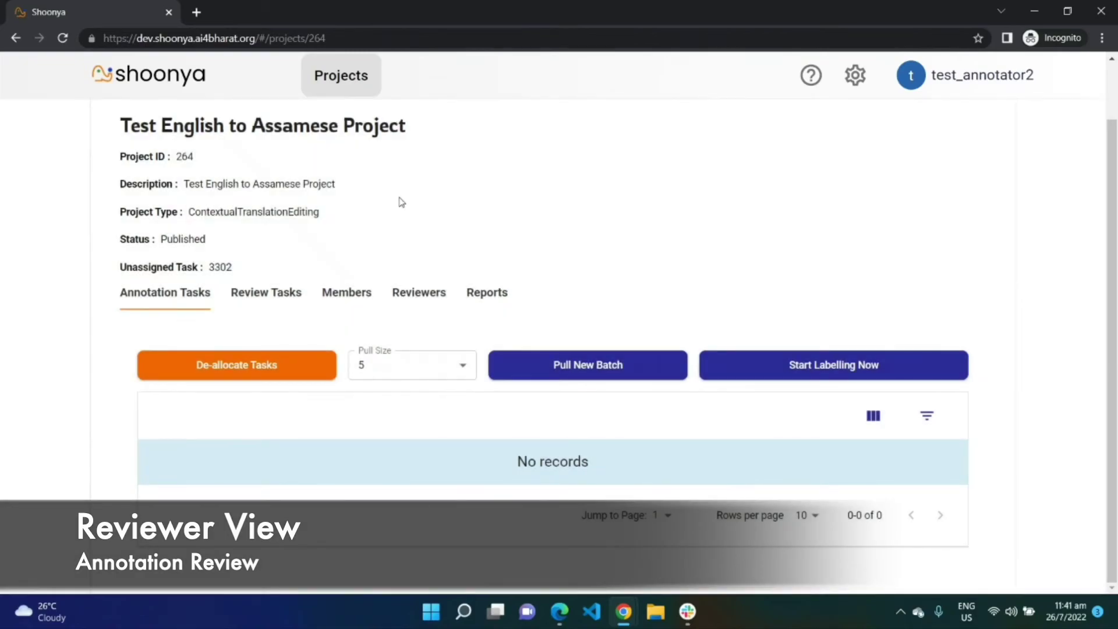
# - Get a new batch of review tasks and start reviewing task 452730
pyautogui.click(279, 291)
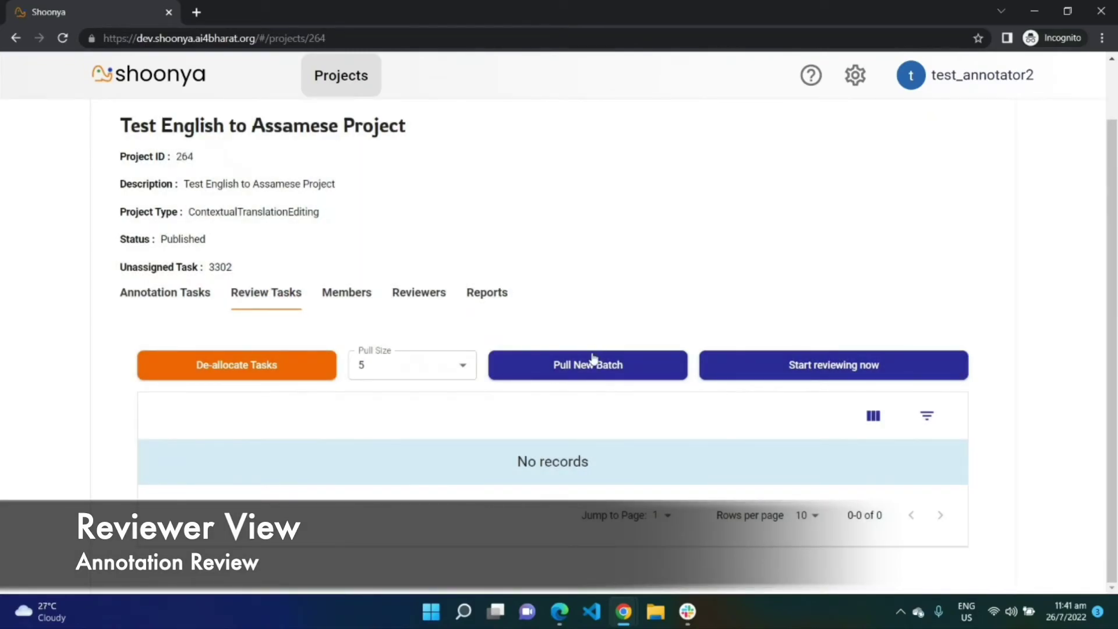
pyautogui.click(592, 357)
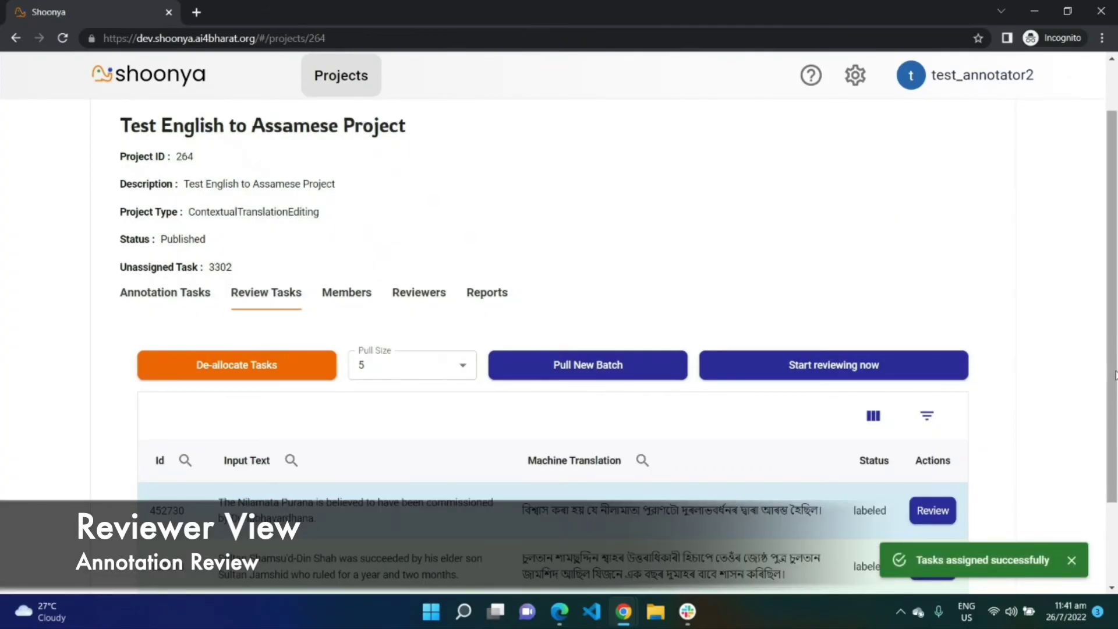
pyautogui.scroll(-2, 931, 466)
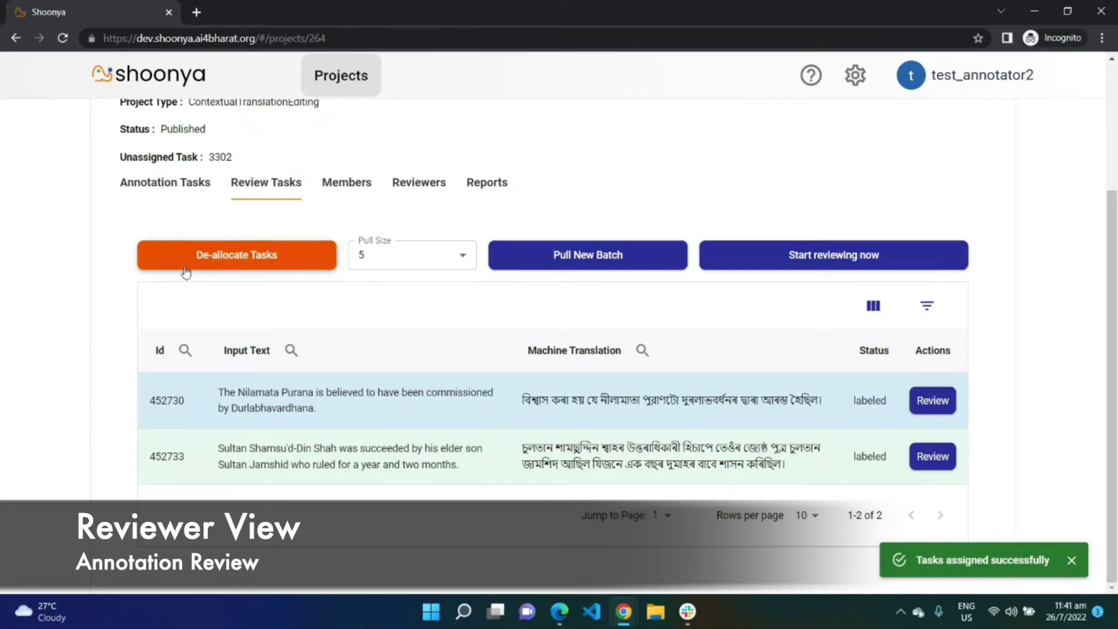
pyautogui.click(480, 335)
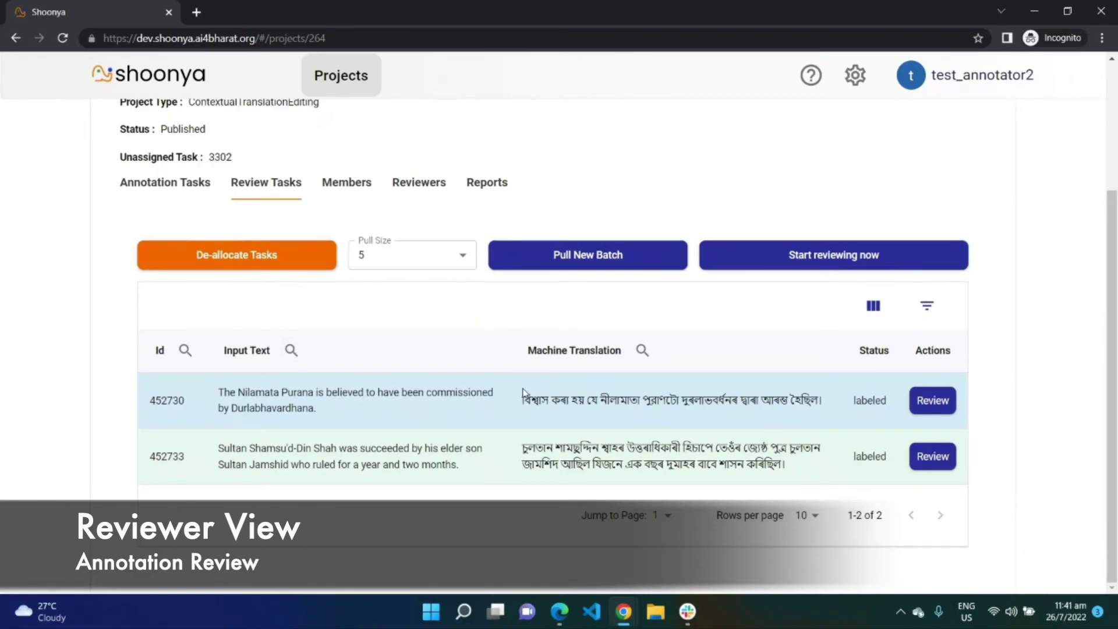
pyautogui.click(798, 257)
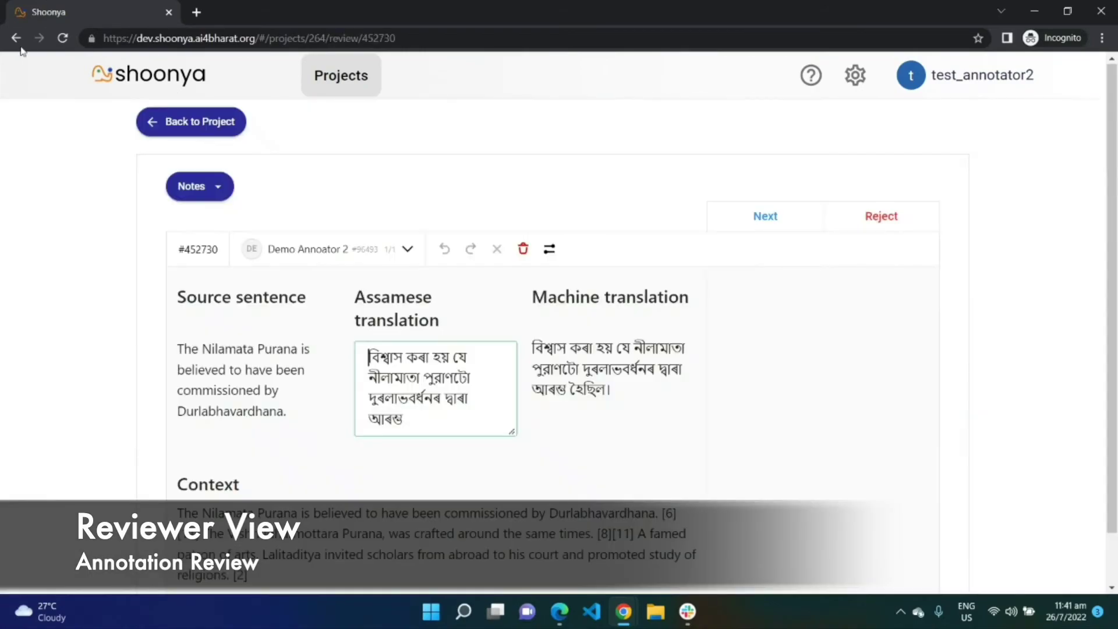
# - Reopen task 452730 from the Review Tasks list to check its Assamese translation
pyautogui.click(14, 39)
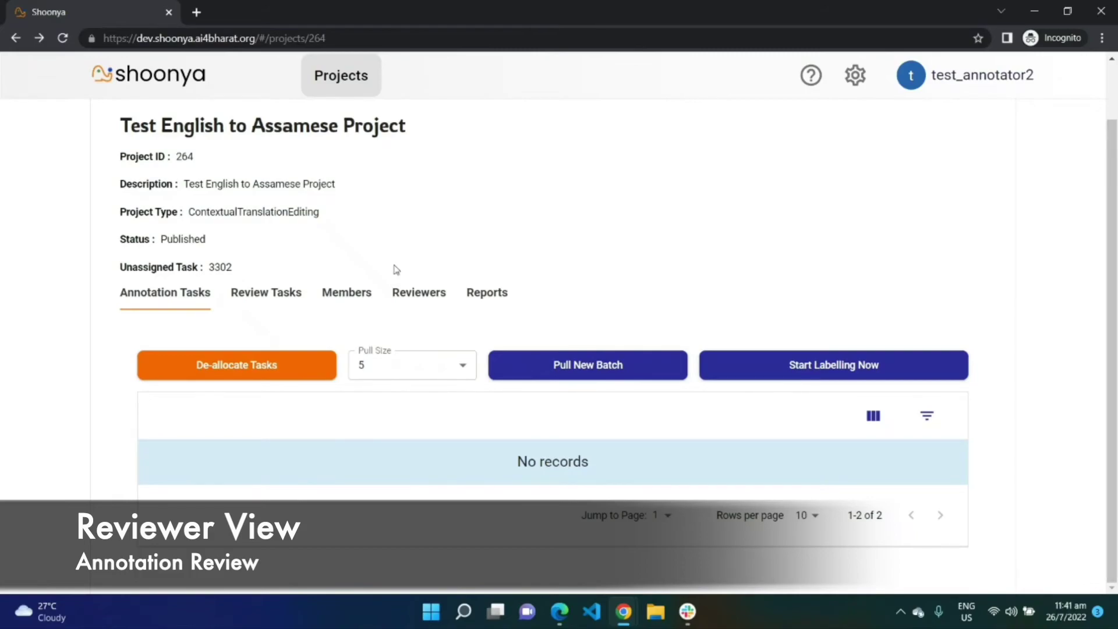
pyautogui.click(283, 308)
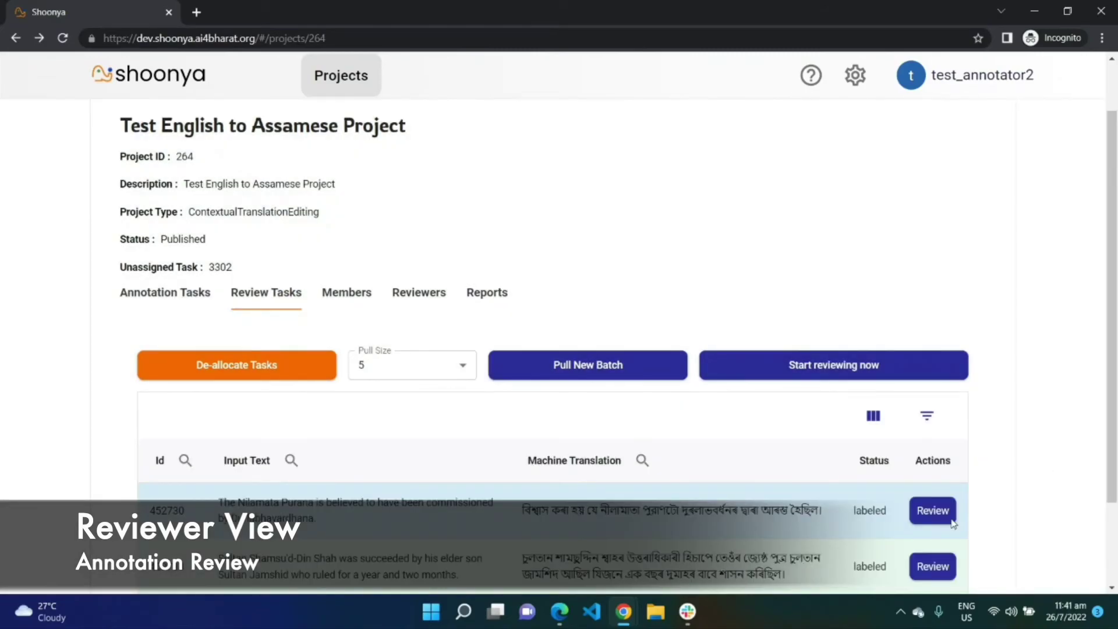
pyautogui.click(935, 507)
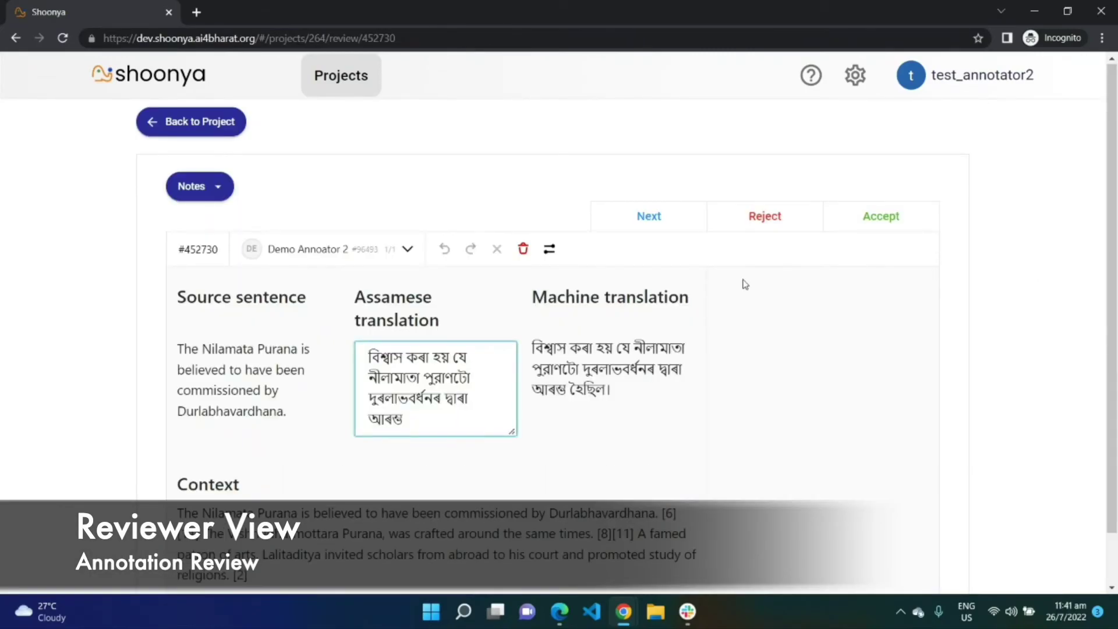
pyautogui.click(469, 418)
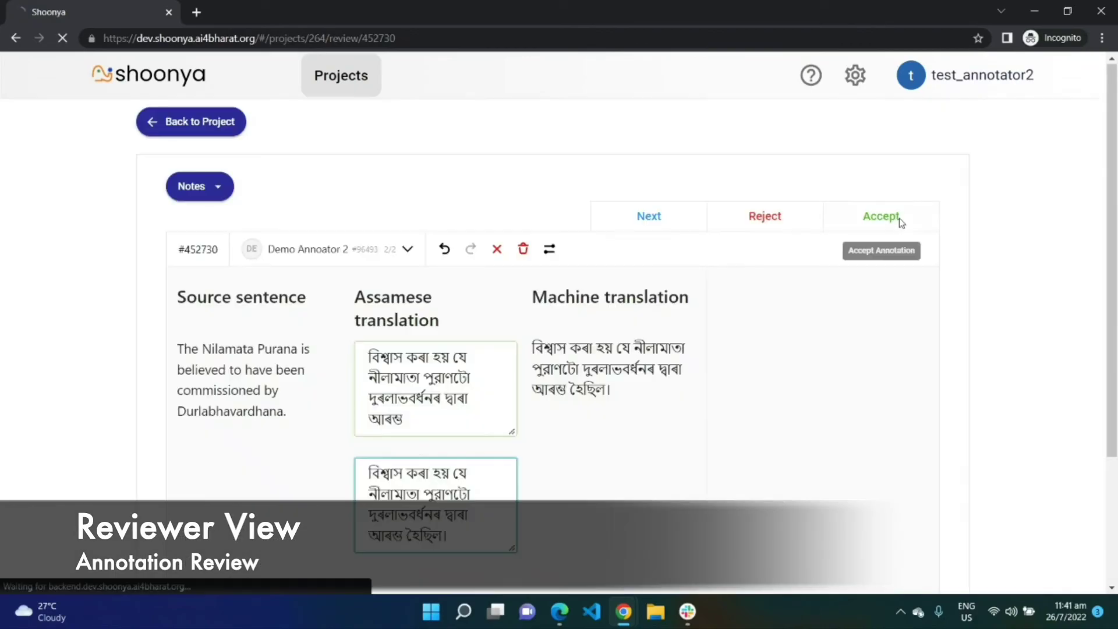
pyautogui.click(900, 222)
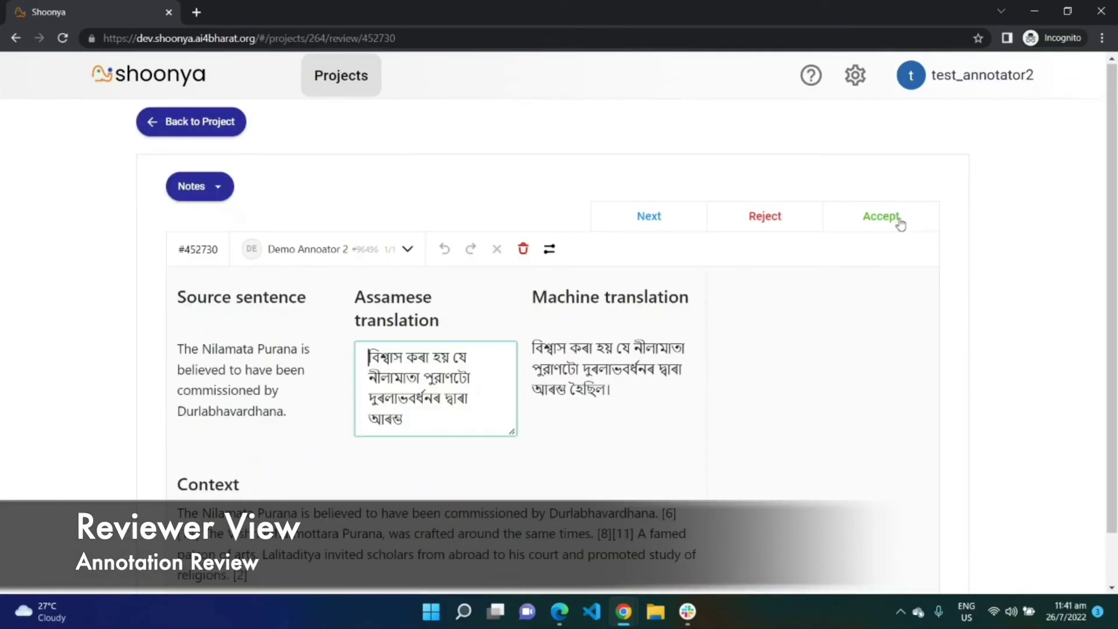
# - Reject the translation with the review note 'Please correct', then go back to the projects list
pyautogui.click(200, 187)
pyautogui.click(274, 330)
pyautogui.write('Please correct')
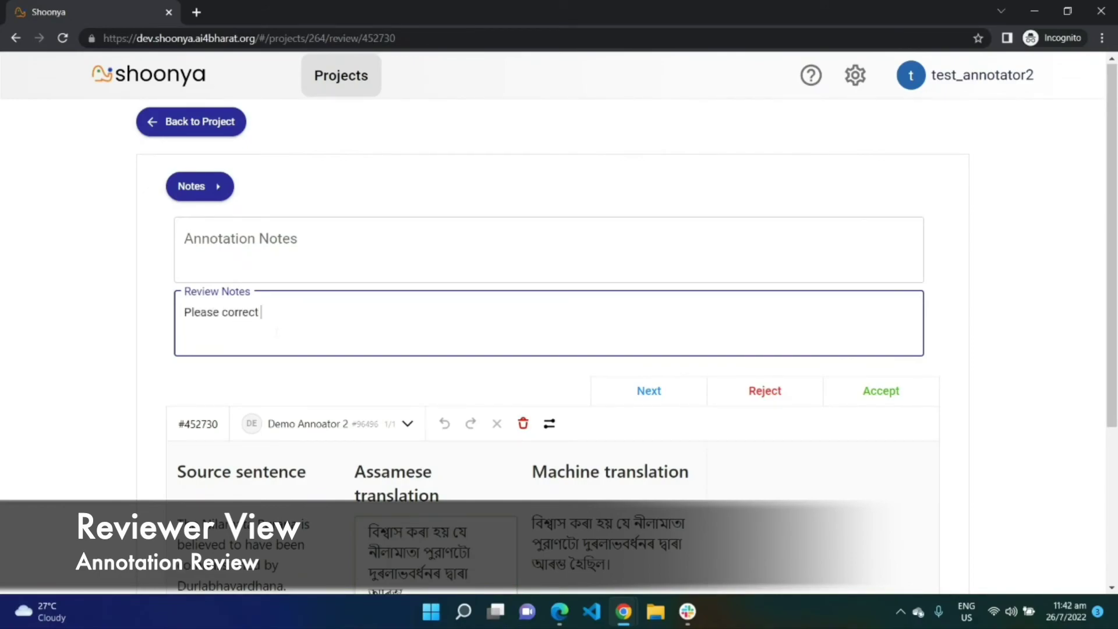
pyautogui.click(773, 384)
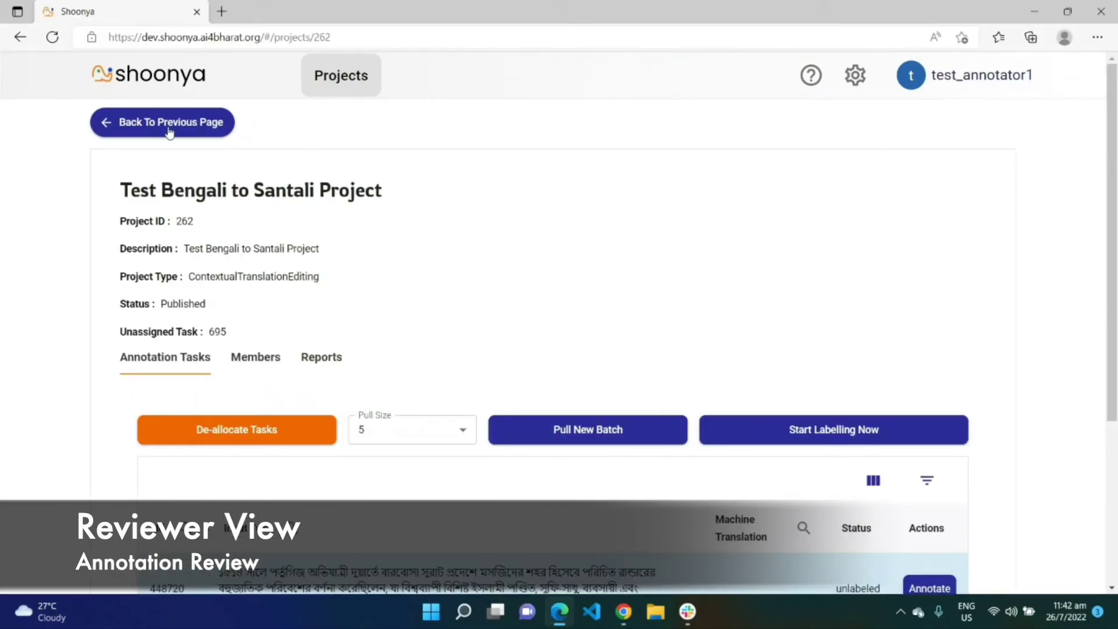
pyautogui.click(168, 129)
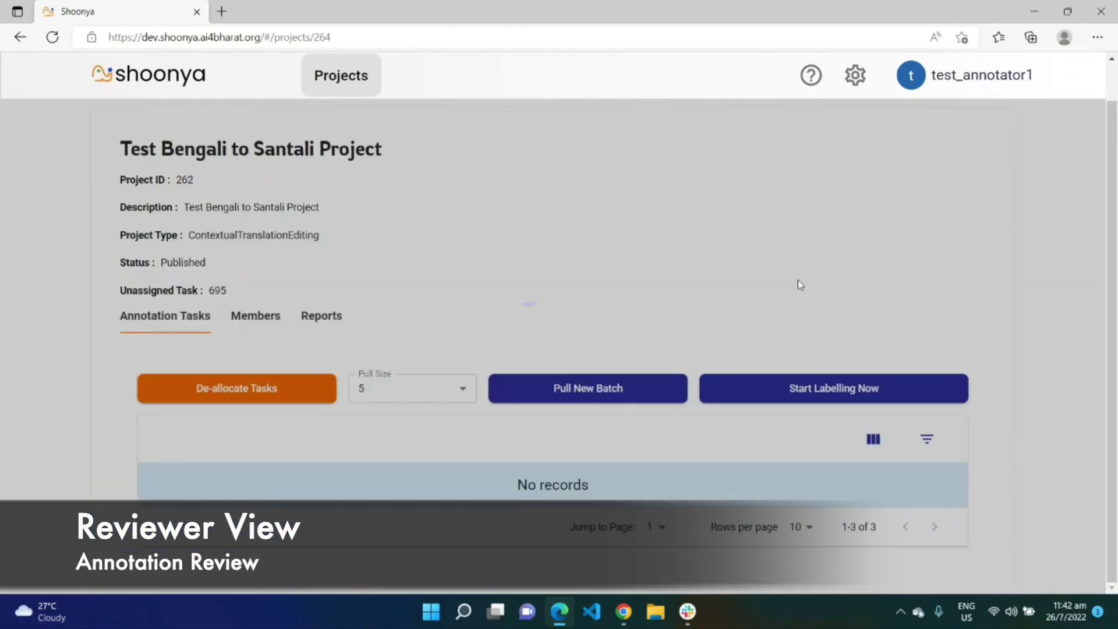
# - Filter project 264's tasks to show only rejected ones
pyautogui.scroll(-5, 596, 285)
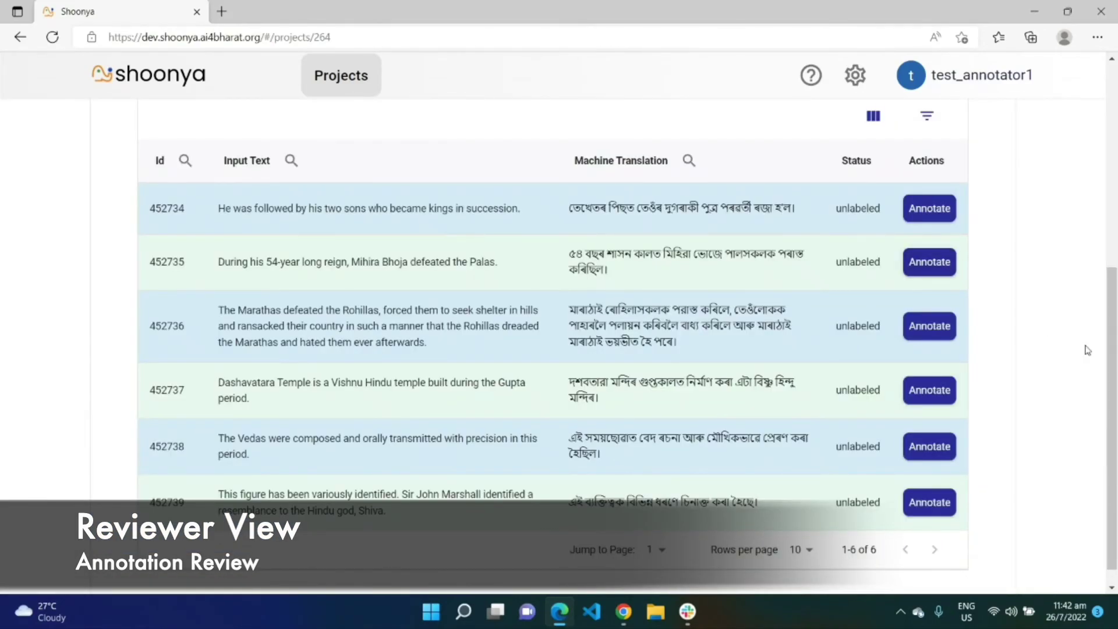
pyautogui.moveTo(1109, 338); pyautogui.dragTo(1105, 226)
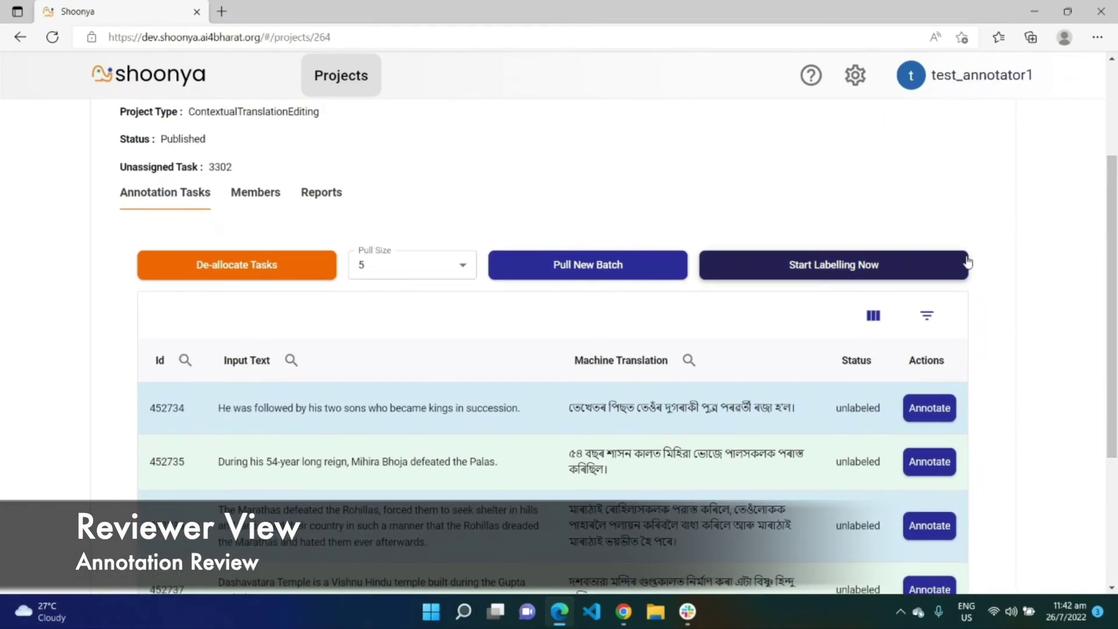
pyautogui.rightClick(926, 316)
pyautogui.click(1050, 259)
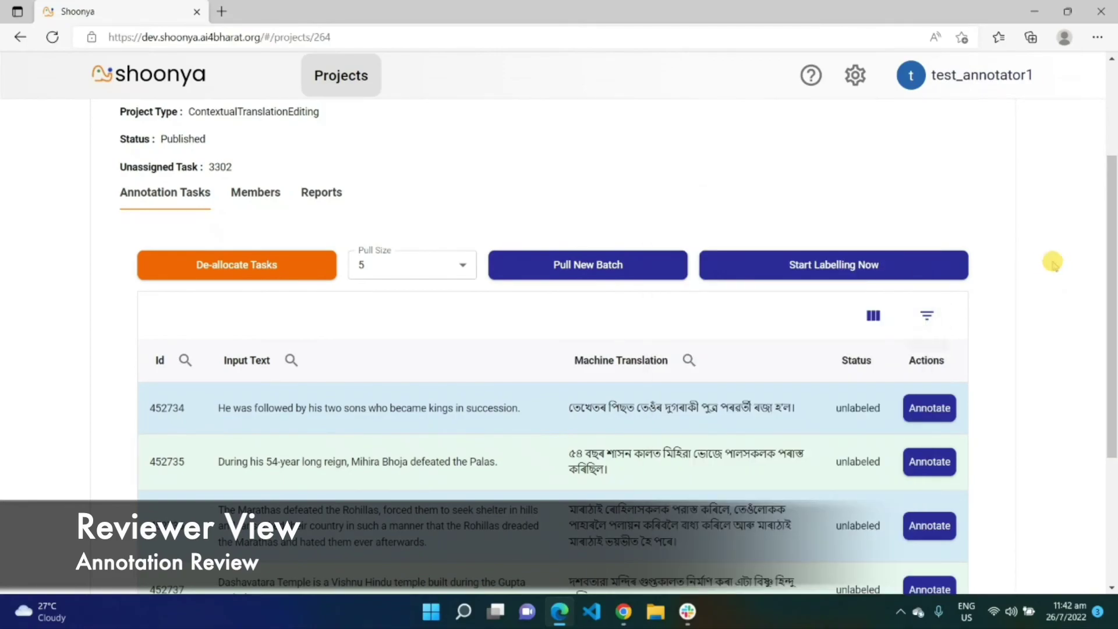
pyautogui.click(927, 316)
pyautogui.click(900, 524)
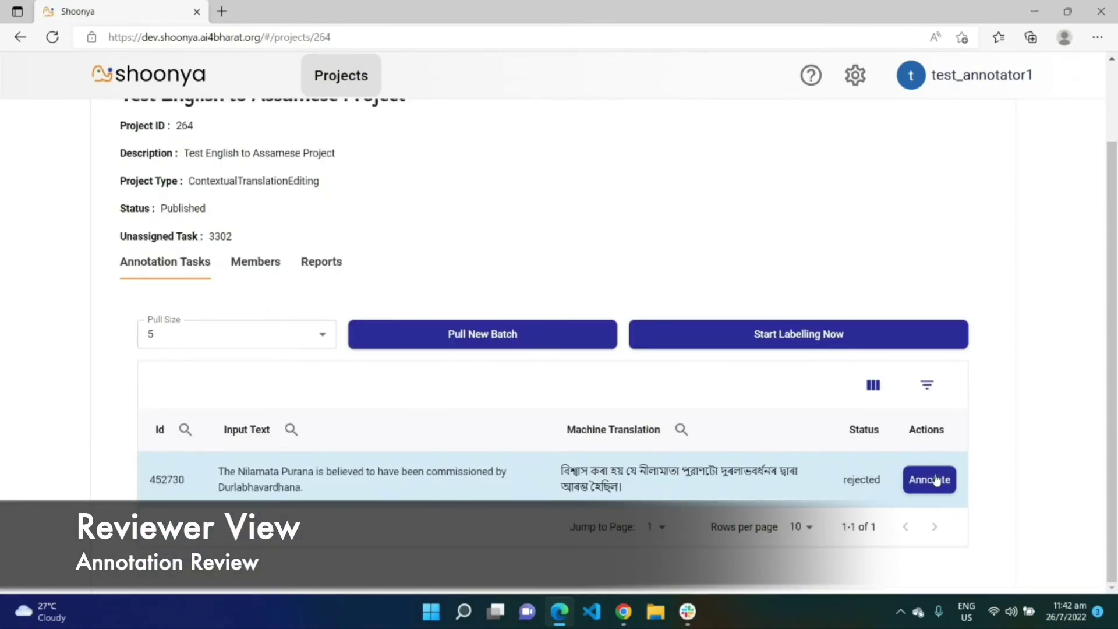
# - Rework task 452730 after reading the 'Please correct' note and save the updated translation
pyautogui.click(933, 480)
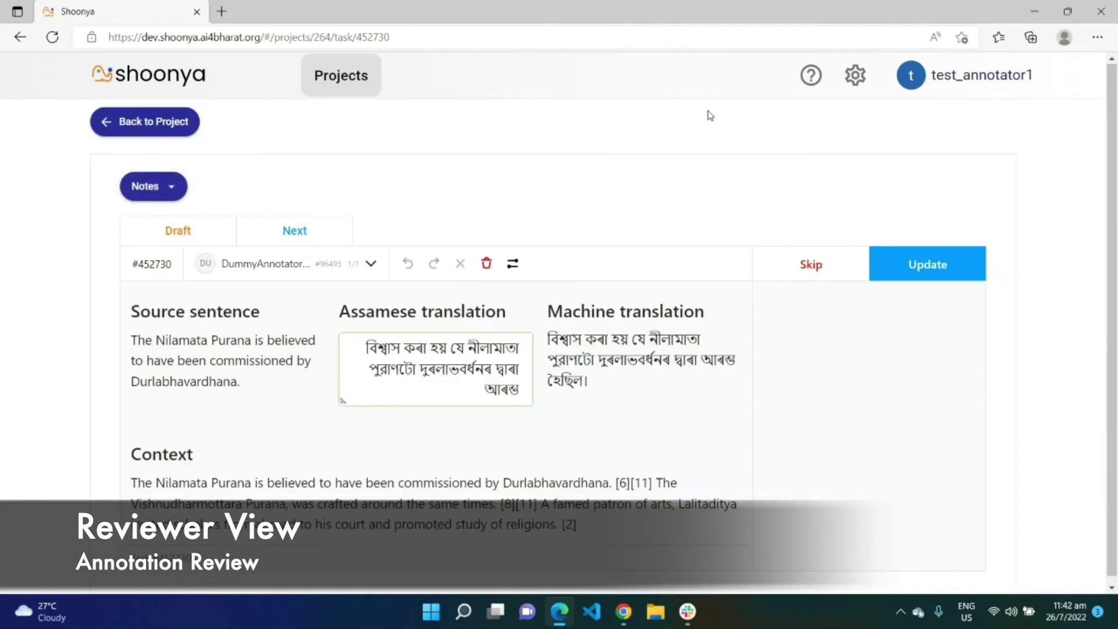
pyautogui.click(182, 198)
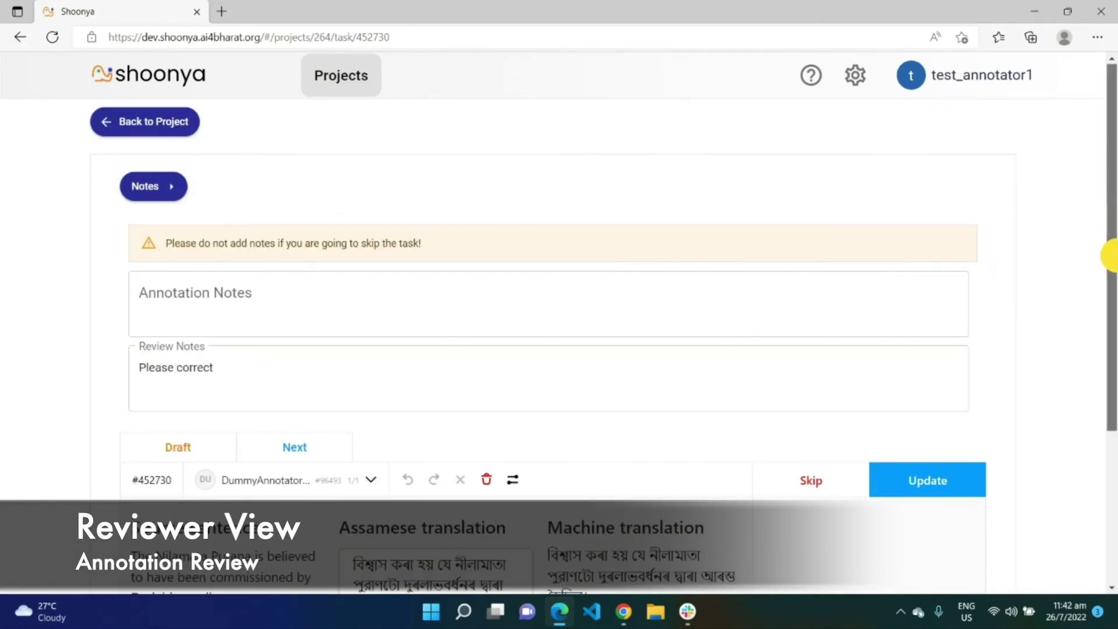
pyautogui.moveTo(1111, 249); pyautogui.dragTo(1111, 360)
pyautogui.click(479, 414)
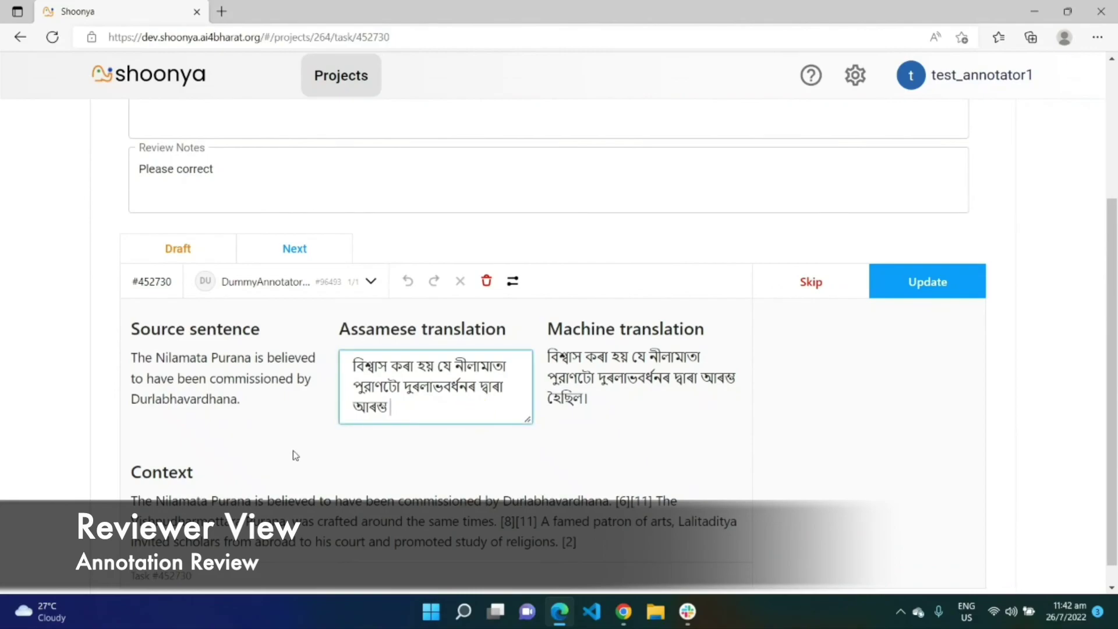
pyautogui.click(891, 285)
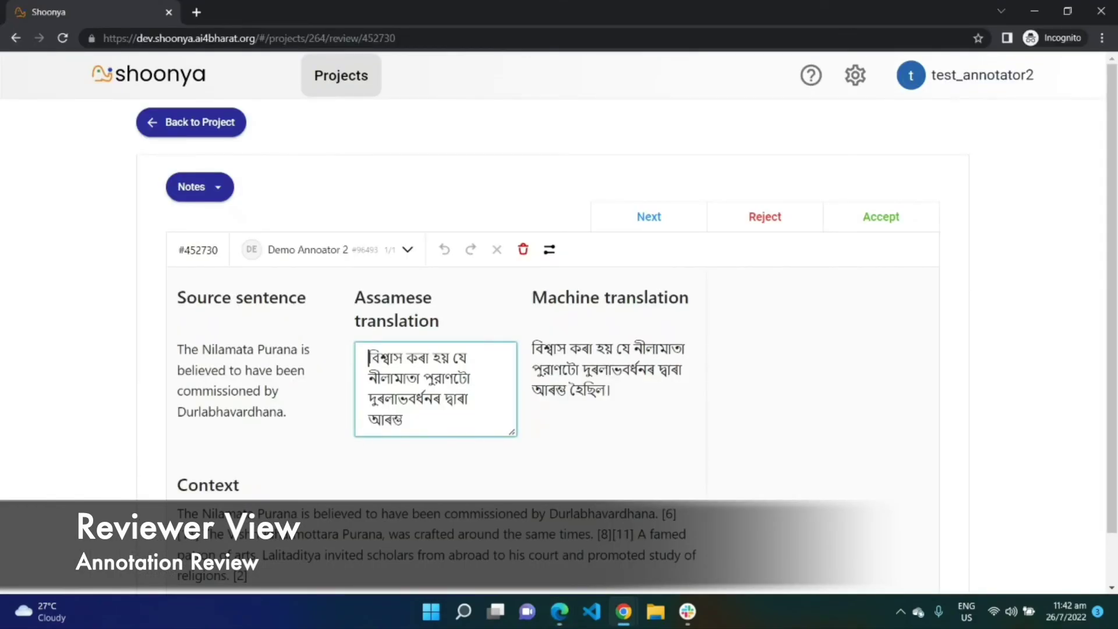
pyautogui.click(220, 189)
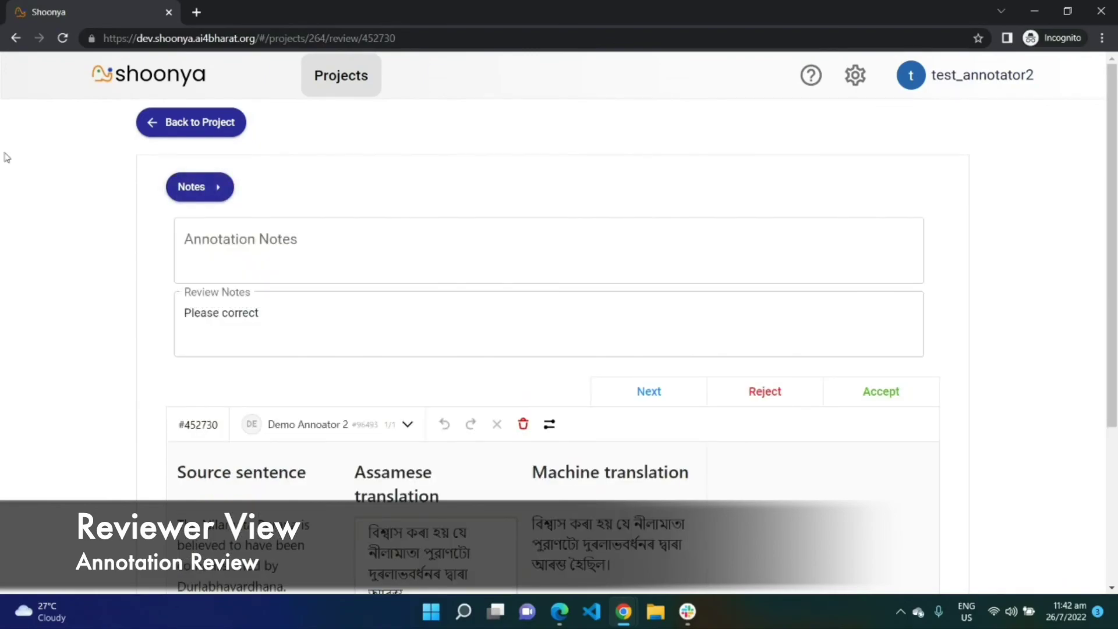
pyautogui.moveTo(1110, 262); pyautogui.dragTo(1053, 213)
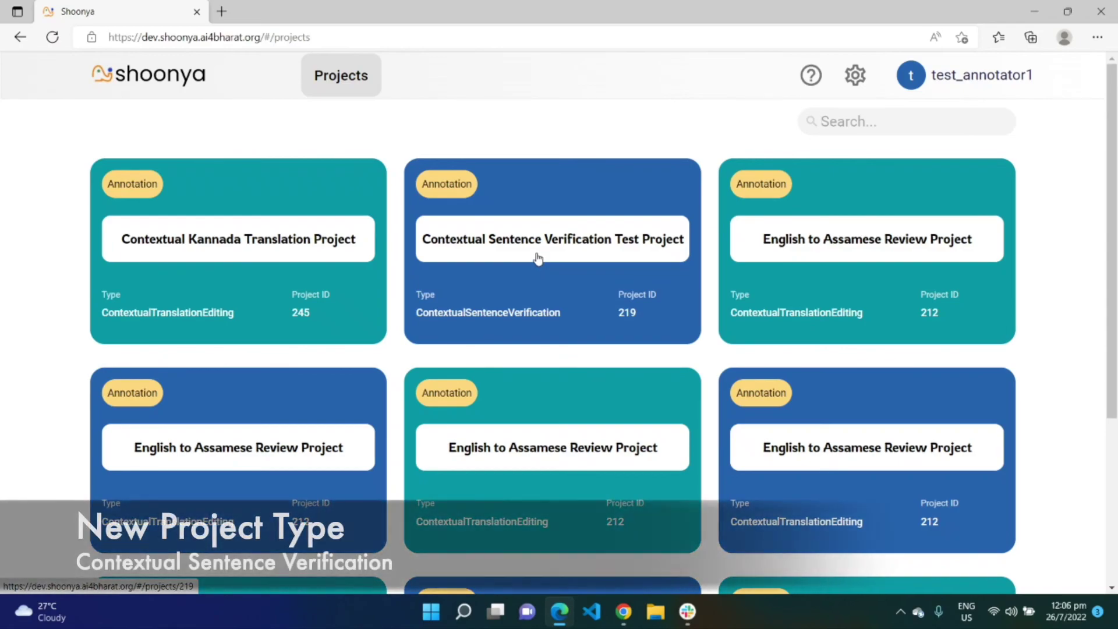
# - In the Contextual Sentence Verification Test Project, mark sentence 375568 as Difficult vocabulary and submit
pyautogui.click(538, 258)
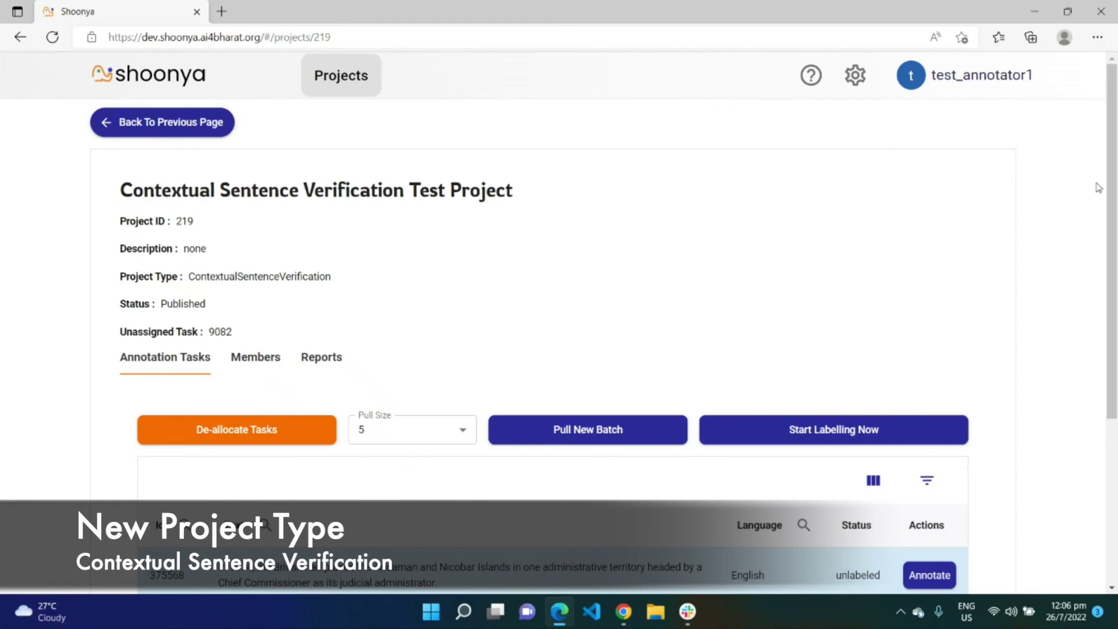
pyautogui.moveTo(1110, 190); pyautogui.dragTo(1112, 355)
pyautogui.click(928, 324)
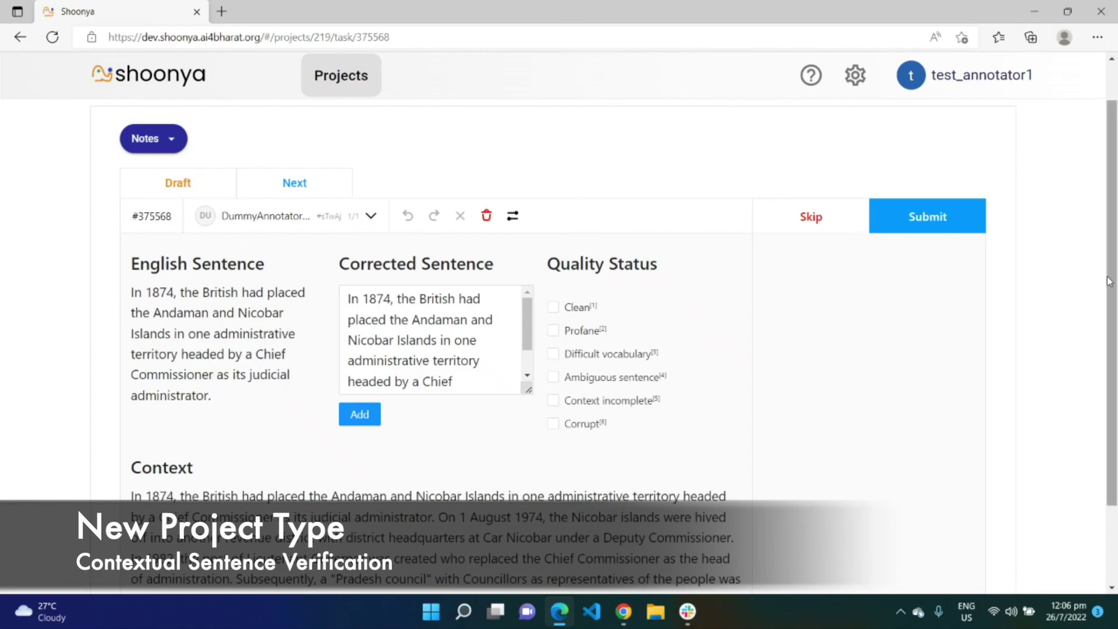
pyautogui.scroll(-2, 1109, 284)
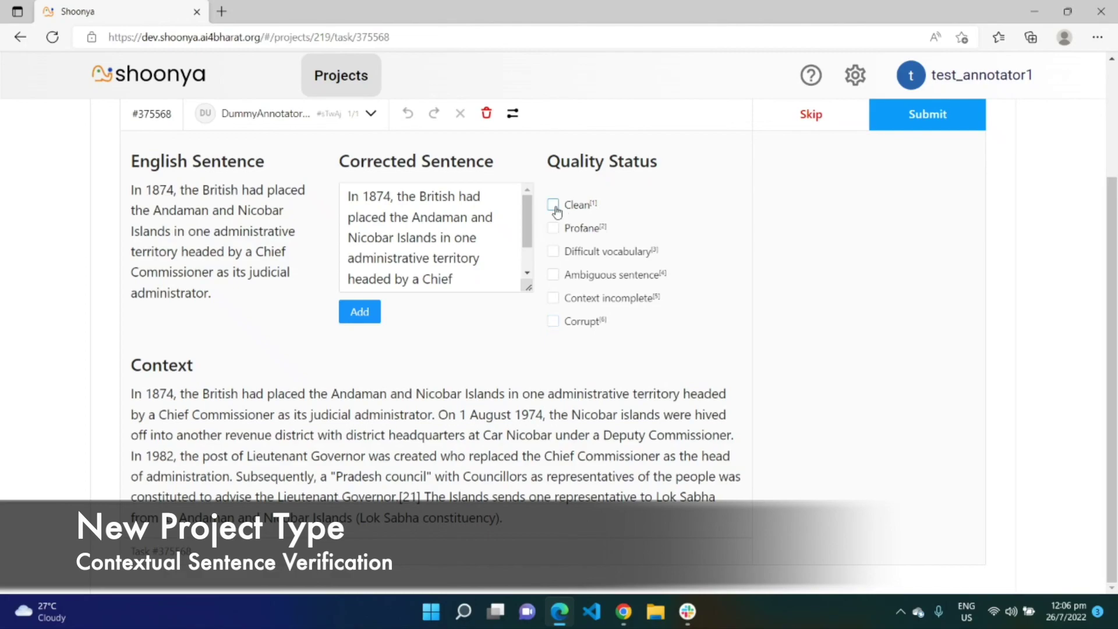
pyautogui.click(553, 252)
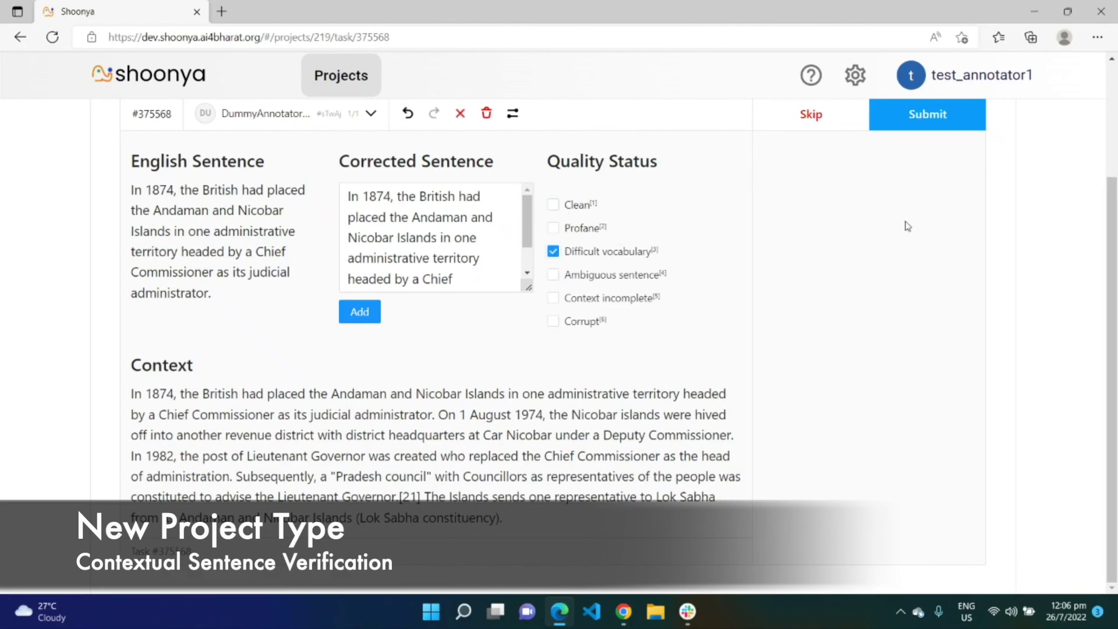
pyautogui.click(947, 114)
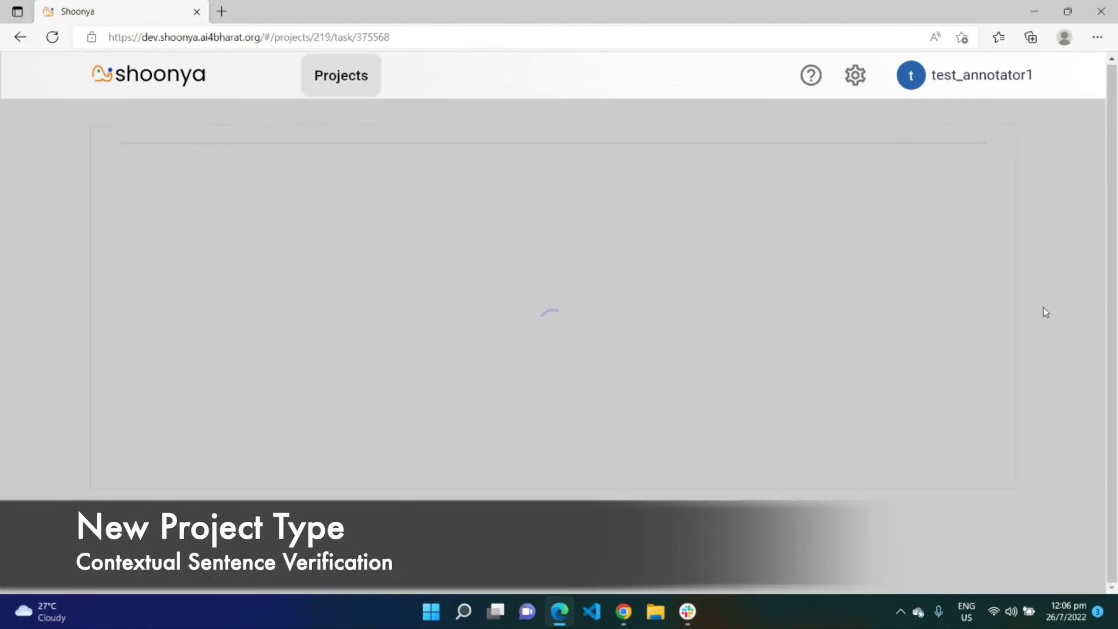